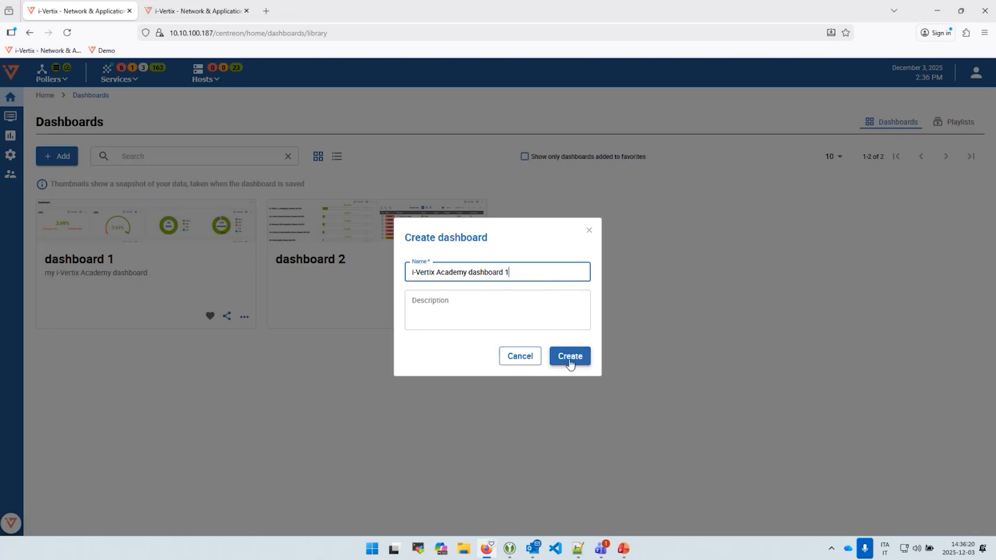
Create the dashboard "i-Vertix Academy dashboard 1" without a description.
{"action": "left_click", "coordinate": [495, 309]}
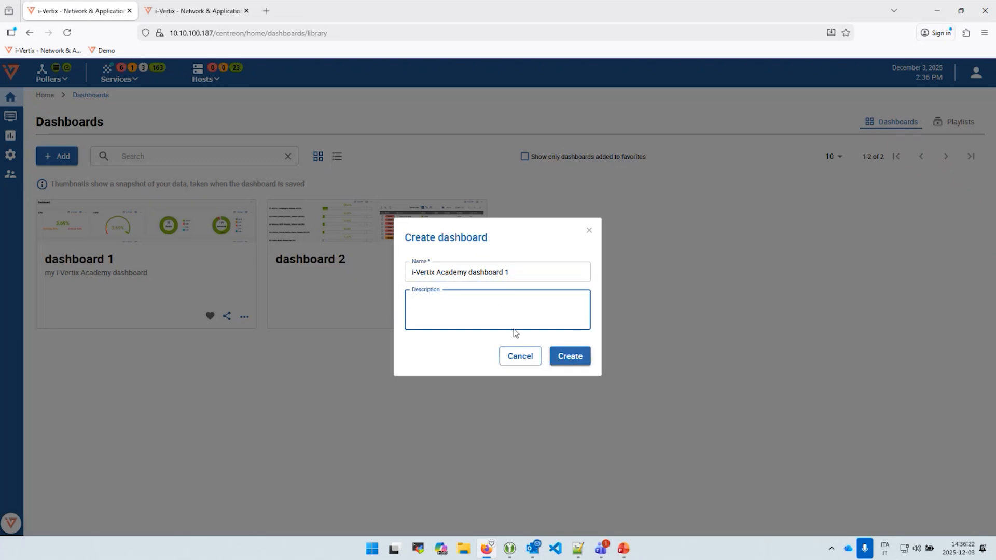
{"action": "left_click", "coordinate": [572, 356]}
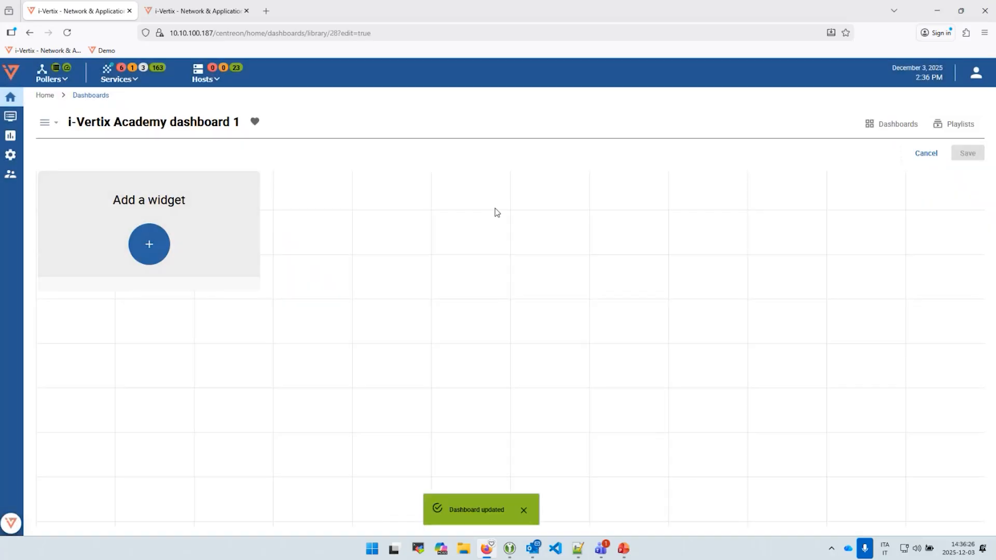
Add a Generic text widget titled "My Dashboard" and reduce its height to a slim header strip.
{"action": "left_click", "coordinate": [148, 244]}
{"action": "left_click", "coordinate": [165, 152]}
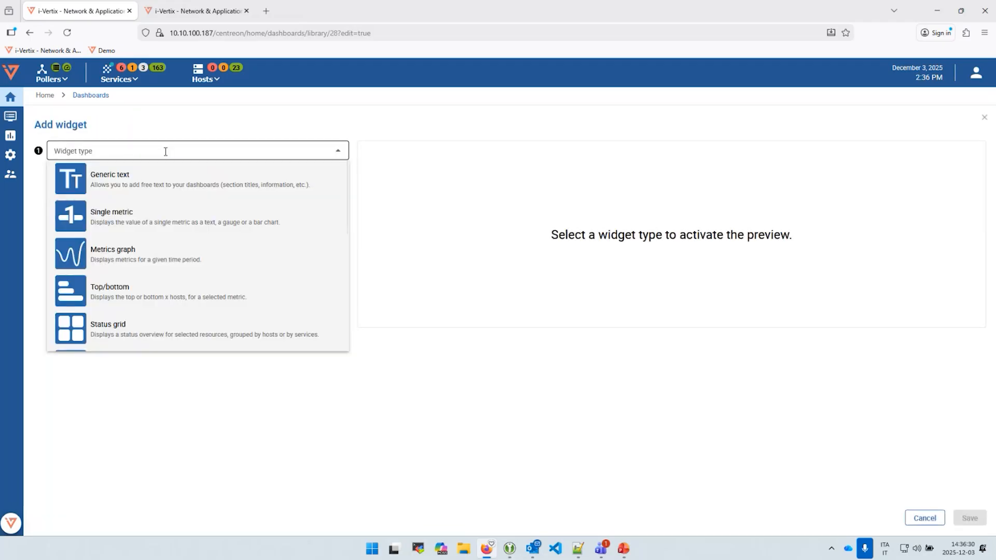
{"action": "left_click", "coordinate": [160, 182]}
{"action": "left_click", "coordinate": [116, 210]}
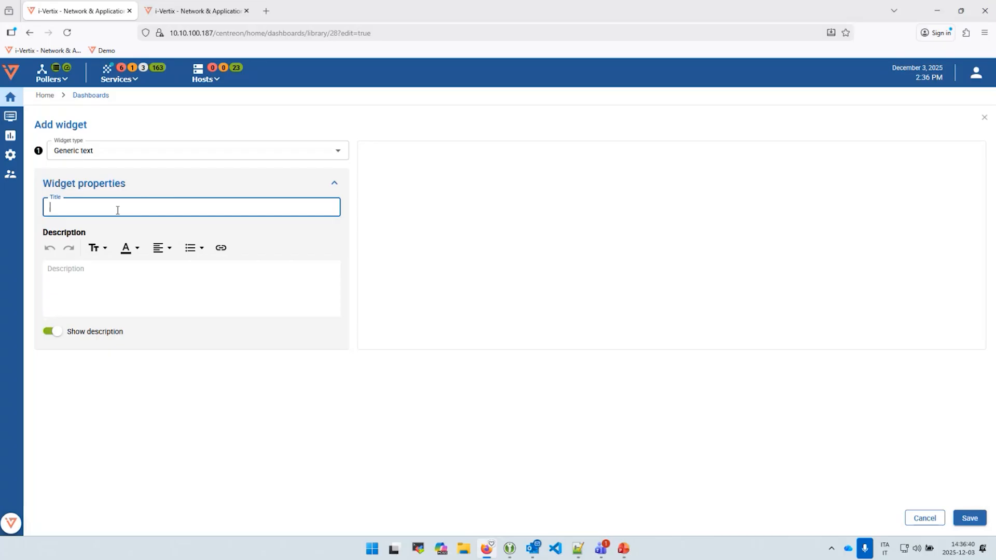
{"action": "type", "text": "My Dashboard"}
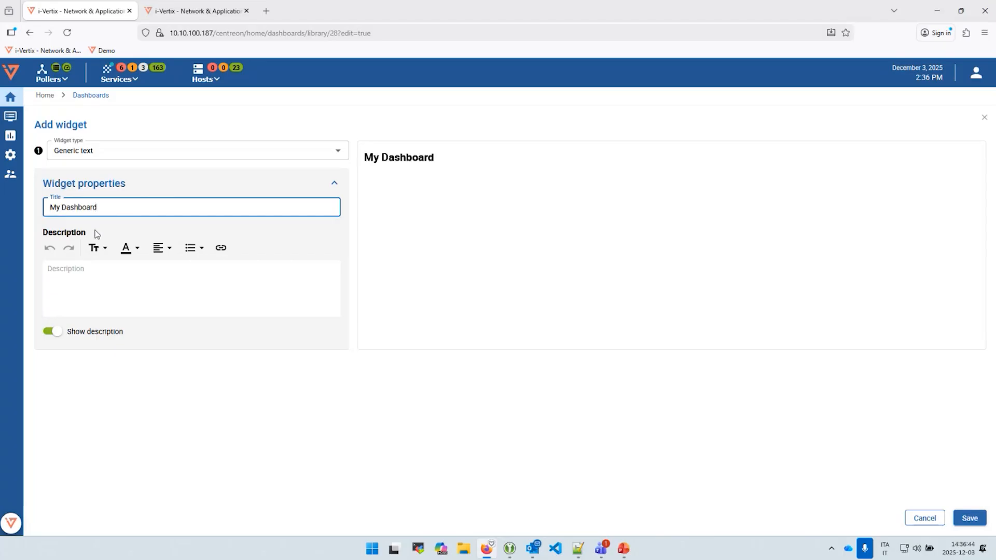
{"action": "left_click", "coordinate": [968, 517]}
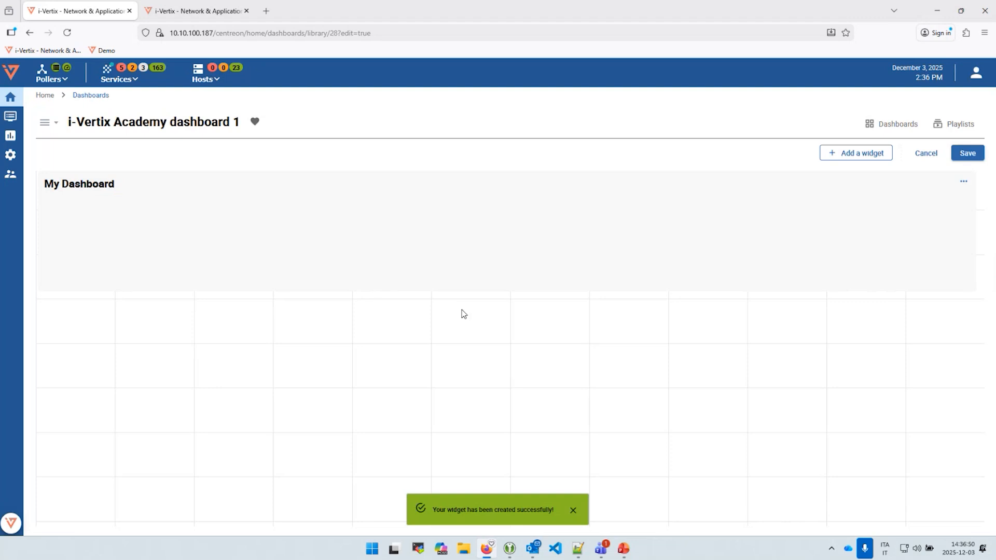
{"action": "left_click_drag", "start_coordinate": [478, 291], "coordinate": [473, 206]}
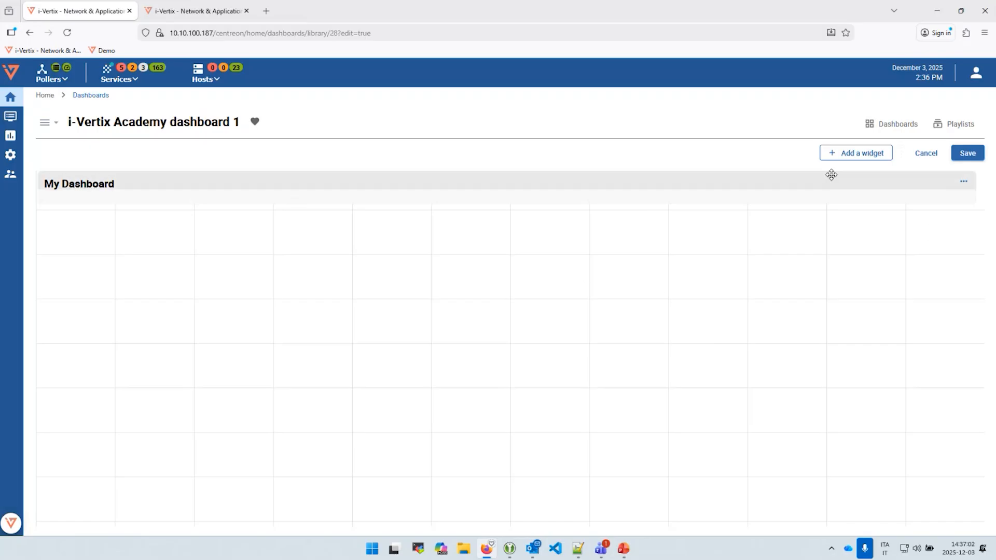
Start a new Single metric widget and title it "CPU Usage".
{"action": "left_click", "coordinate": [850, 156]}
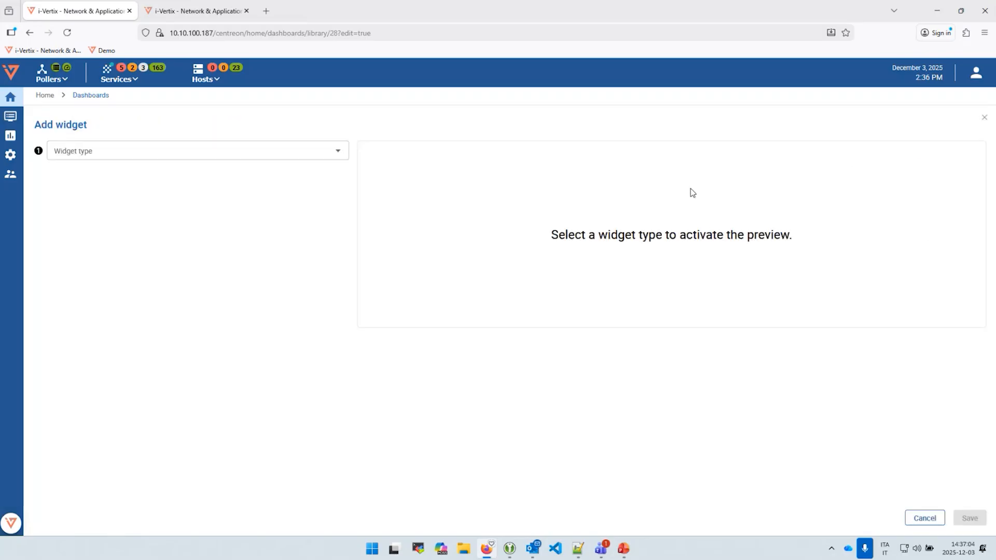
{"action": "left_click", "coordinate": [147, 155]}
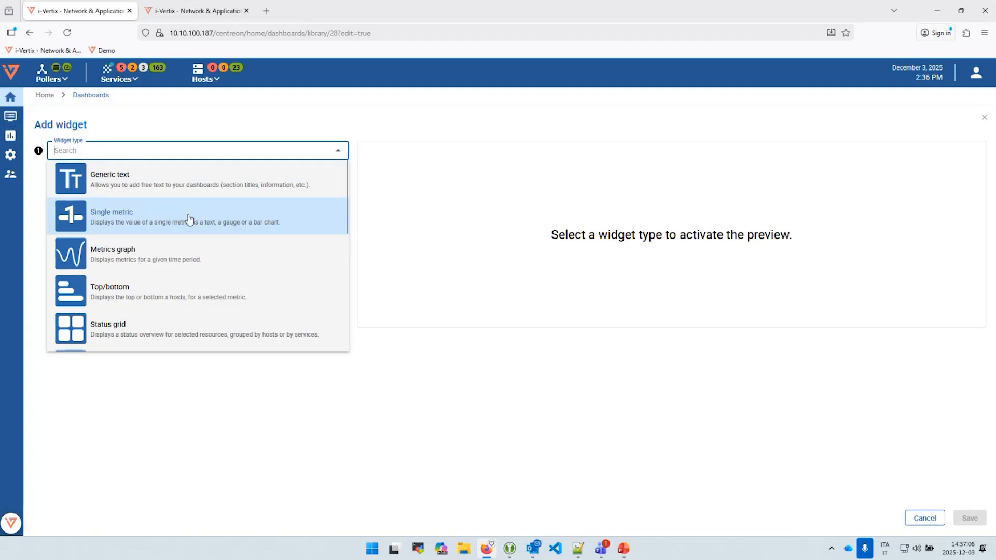
{"action": "left_click", "coordinate": [254, 220]}
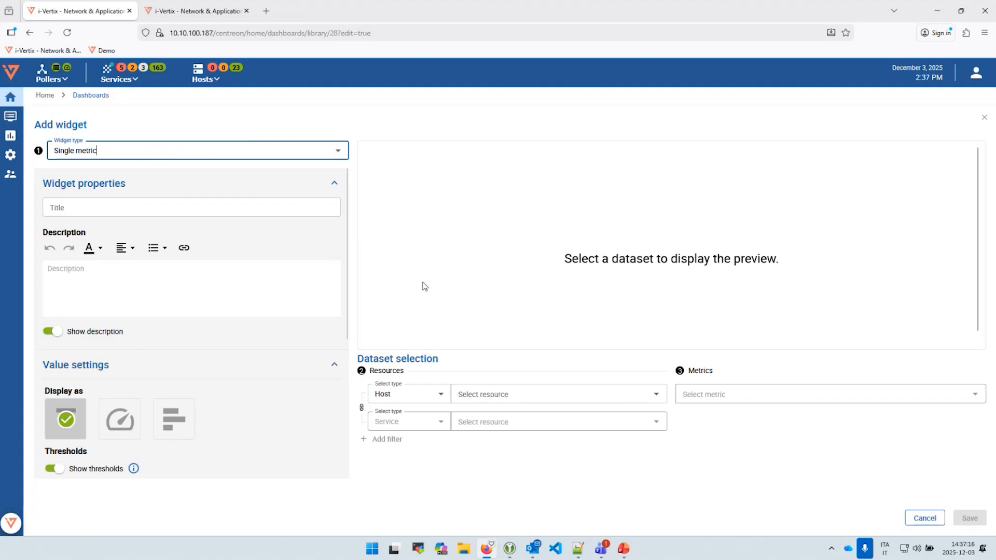
{"action": "left_click", "coordinate": [109, 210]}
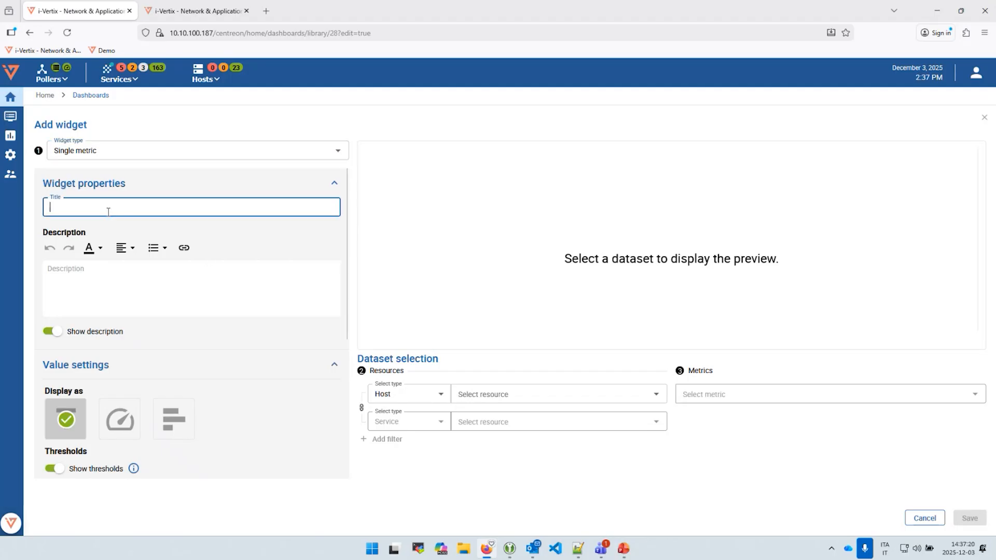
{"action": "type", "text": "C"}
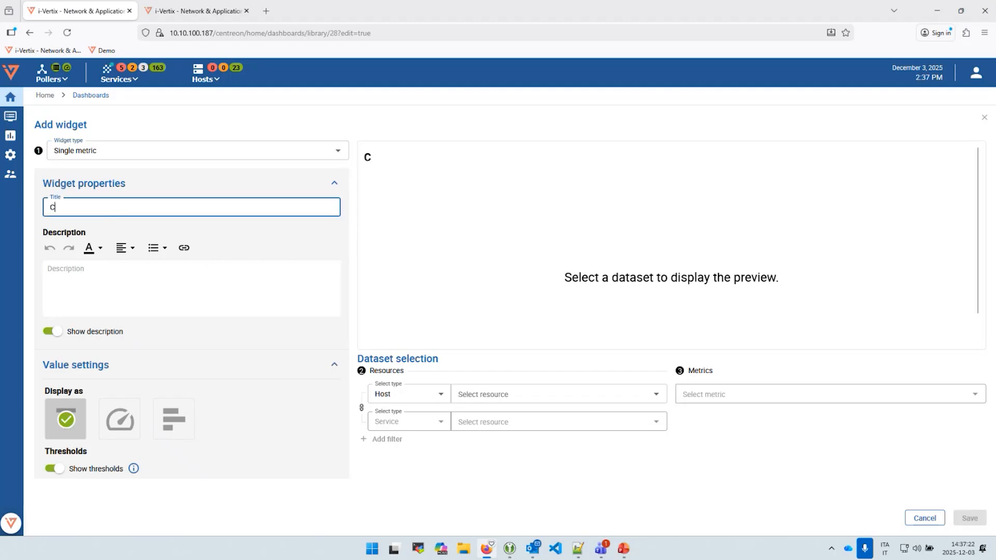
{"action": "type", "text": "PU Usage"}
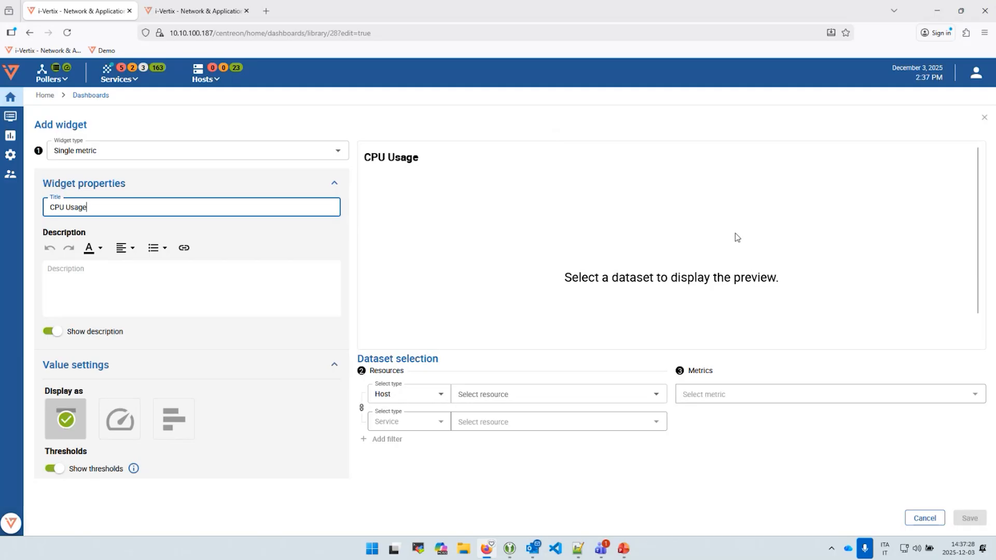
Set the widget's dataset to host Central, service CPU and metric total_cpu_avg (%), and save the widget.
{"action": "left_click", "coordinate": [438, 394]}
{"action": "left_click", "coordinate": [417, 415]}
{"action": "left_click", "coordinate": [537, 394]}
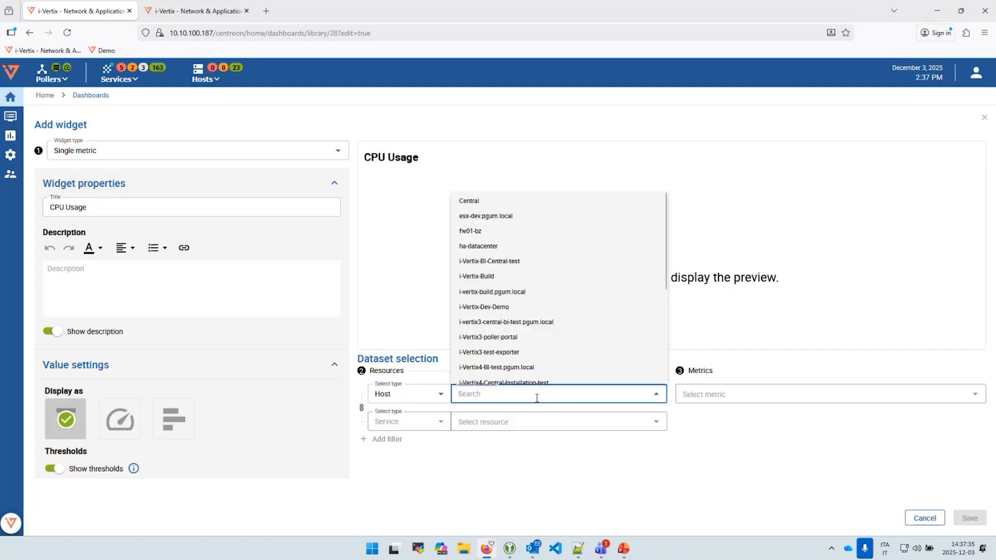
{"action": "left_click", "coordinate": [488, 201]}
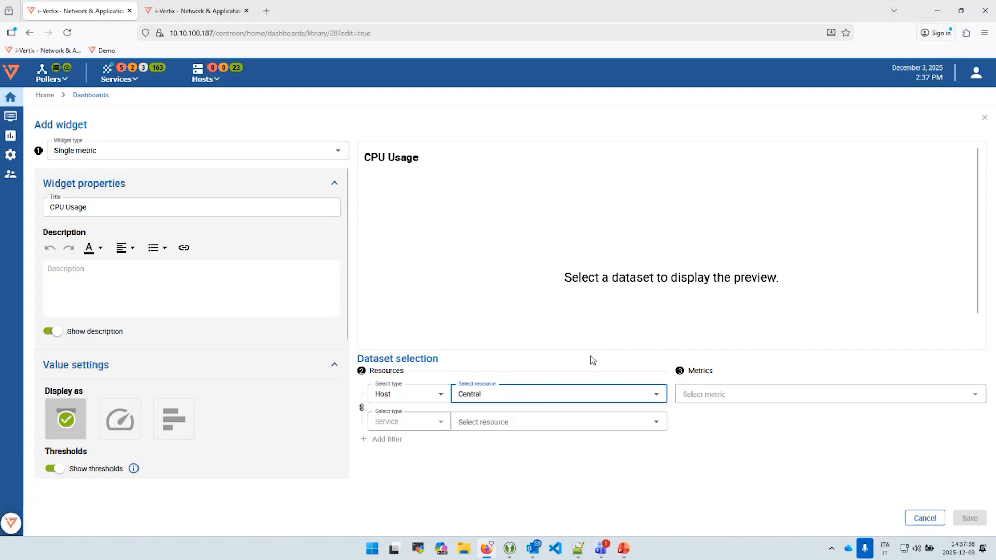
{"action": "left_click", "coordinate": [536, 421]}
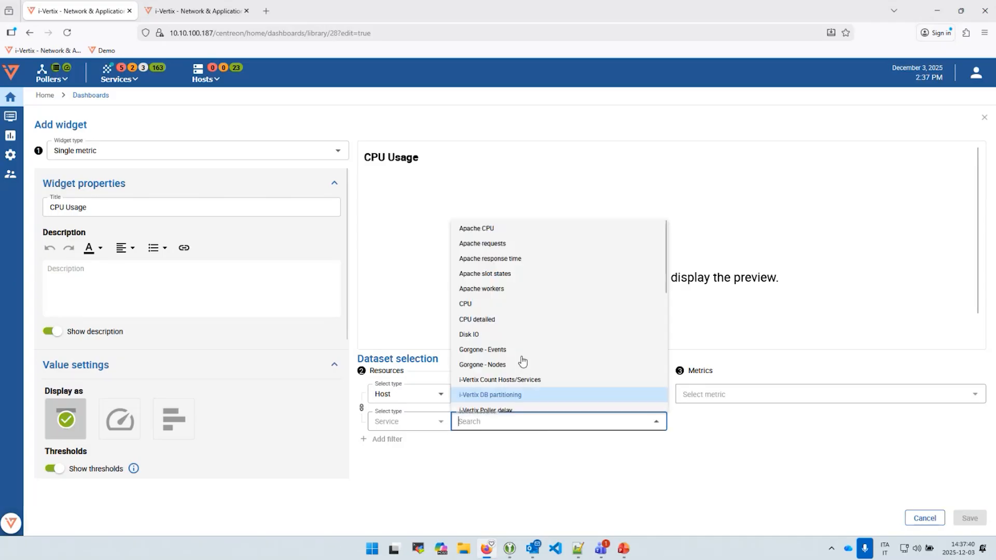
{"action": "left_click", "coordinate": [503, 304]}
{"action": "left_click", "coordinate": [816, 395]}
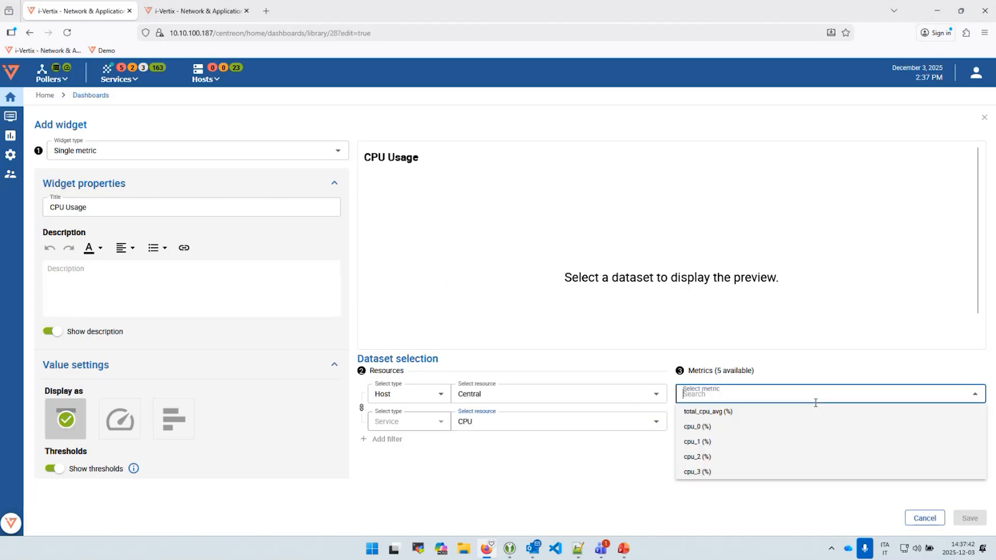
{"action": "left_click", "coordinate": [763, 413]}
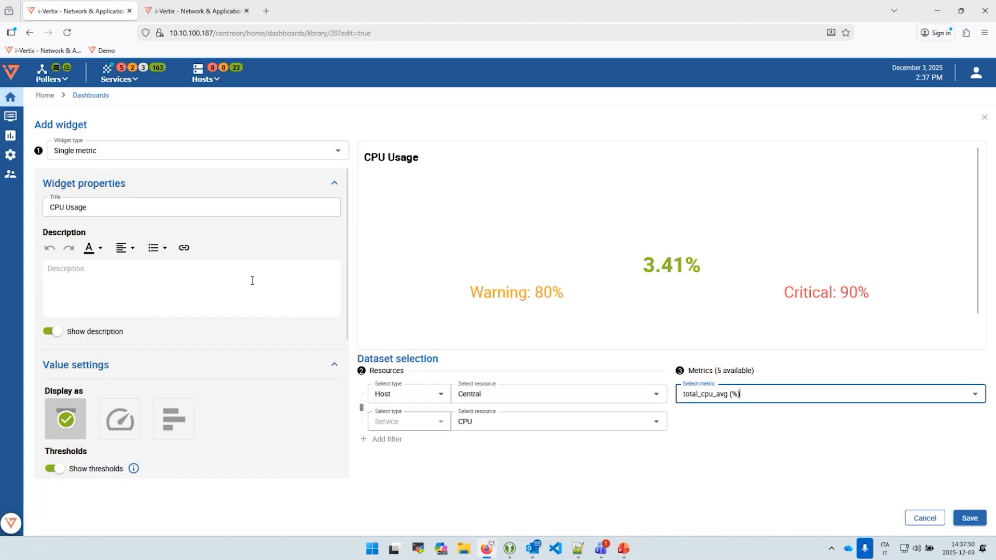
{"action": "scroll", "coordinate": [252, 280], "scroll_direction": "down", "scroll_amount": 2}
{"action": "scroll", "coordinate": [228, 227], "scroll_direction": "up", "scroll_amount": 2}
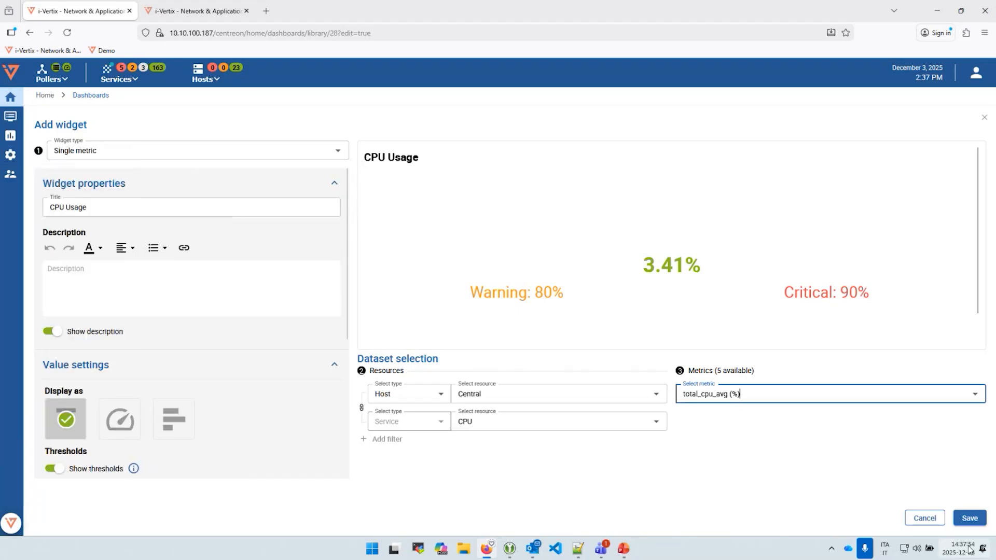
{"action": "left_click", "coordinate": [969, 518]}
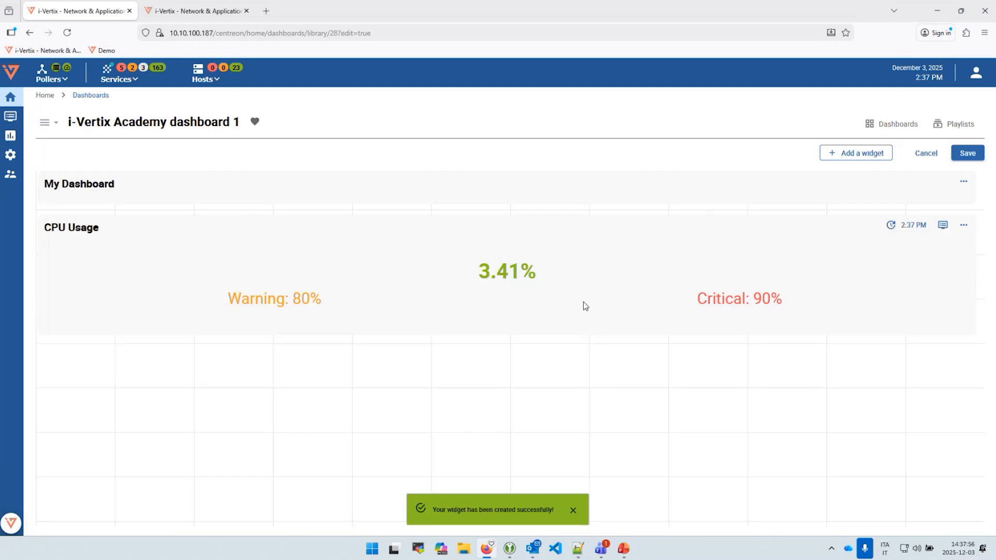
Narrow the CPU Usage widget to four grid columns and duplicate it.
{"action": "left_click_drag", "start_coordinate": [967, 291], "coordinate": [328, 247]}
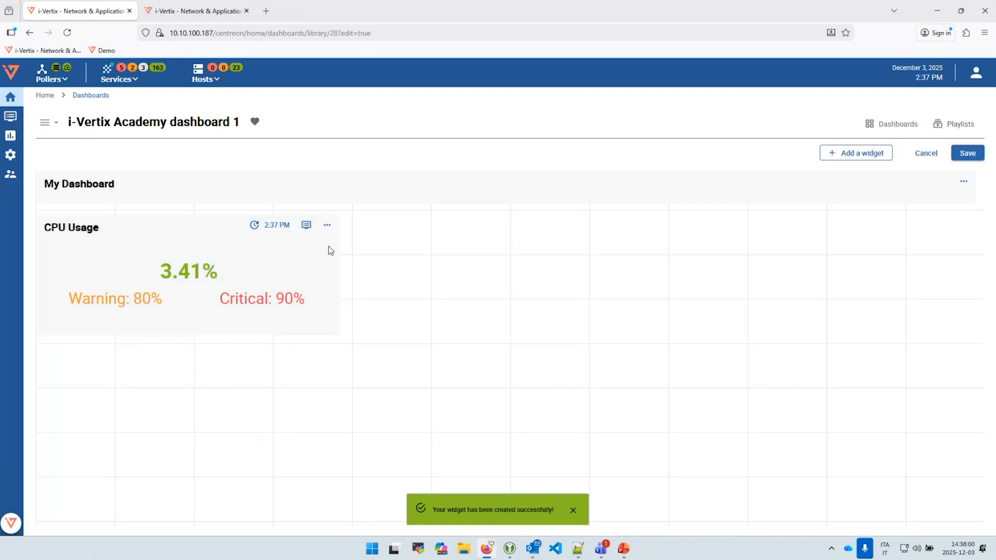
{"action": "left_click", "coordinate": [328, 225]}
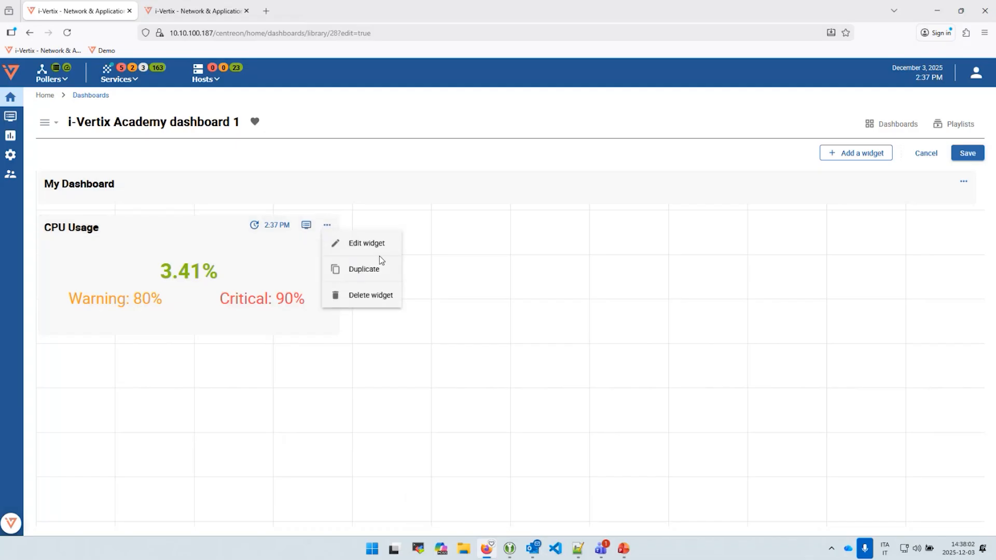
{"action": "left_click", "coordinate": [387, 276]}
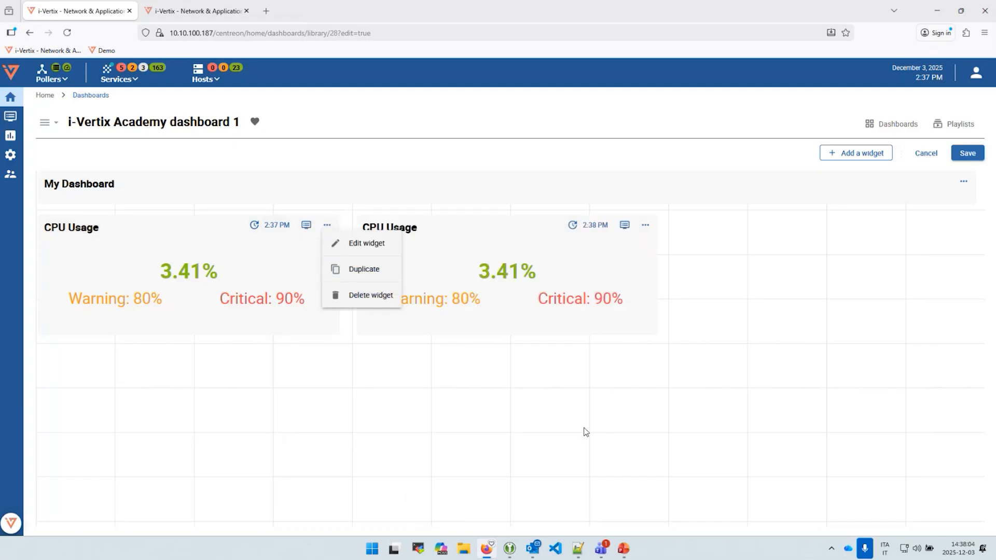
Narrow both CPU Usage widgets to three grid columns and place the copy directly beside the original.
{"action": "left_click_drag", "start_coordinate": [655, 266], "coordinate": [576, 274]}
{"action": "left_click_drag", "start_coordinate": [337, 289], "coordinate": [286, 278]}
{"action": "mouse_move", "coordinate": [423, 279]}
{"action": "left_mouse_down"}
{"action": "mouse_move", "coordinate": [384, 273]}
{"action": "mouse_move", "coordinate": [416, 274]}
{"action": "left_mouse_up"}
{"action": "left_click_drag", "start_coordinate": [429, 227], "coordinate": [391, 236]}
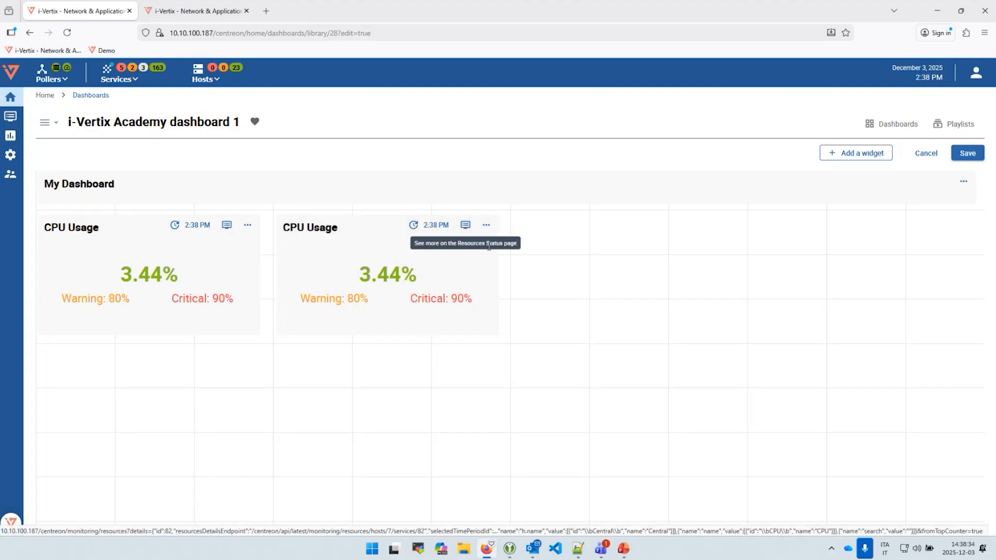
Edit the duplicated CPU Usage widget, compare the gauge and bar displays, and set it to display as a gauge.
{"action": "left_click", "coordinate": [485, 227]}
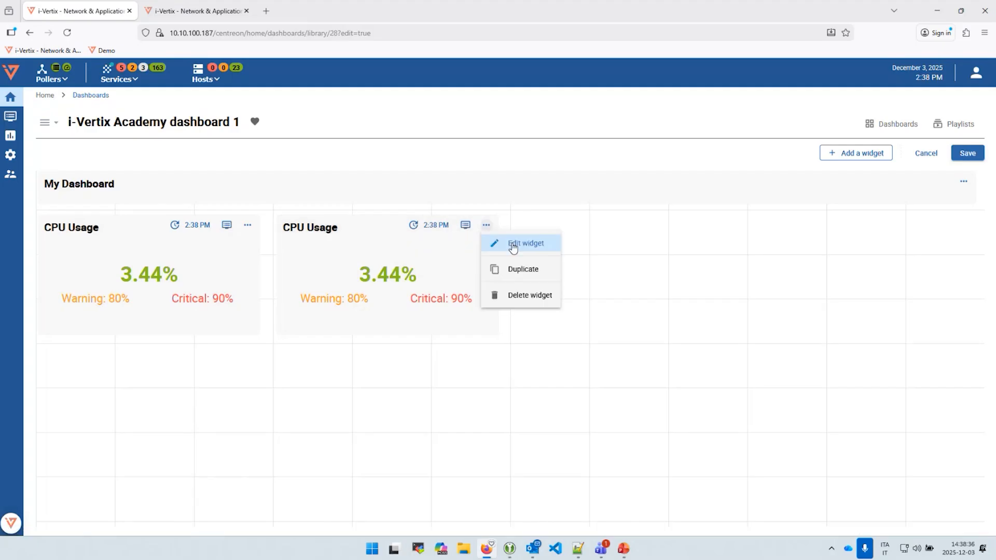
{"action": "left_click", "coordinate": [537, 248]}
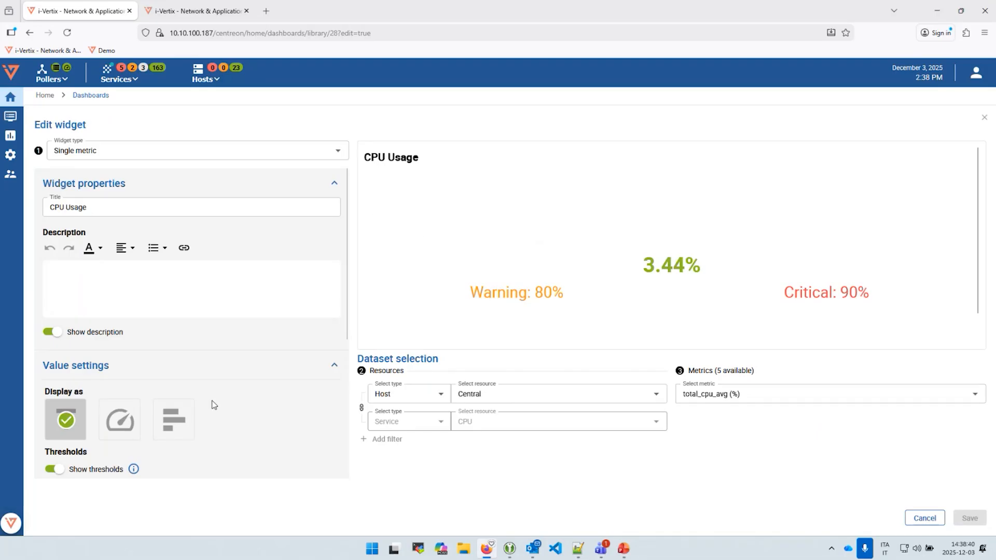
{"action": "scroll", "coordinate": [269, 420], "scroll_direction": "down", "scroll_amount": 3}
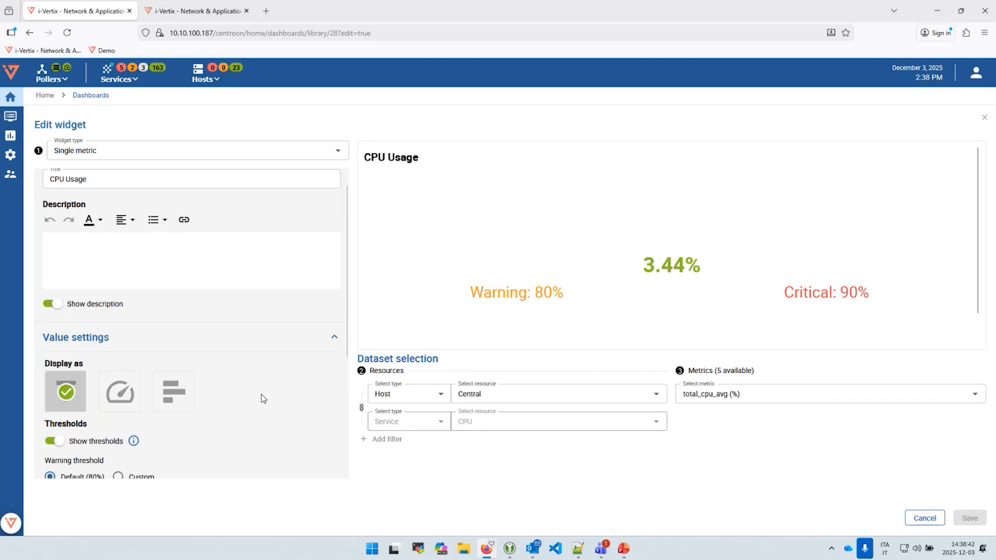
{"action": "left_click", "coordinate": [119, 321]}
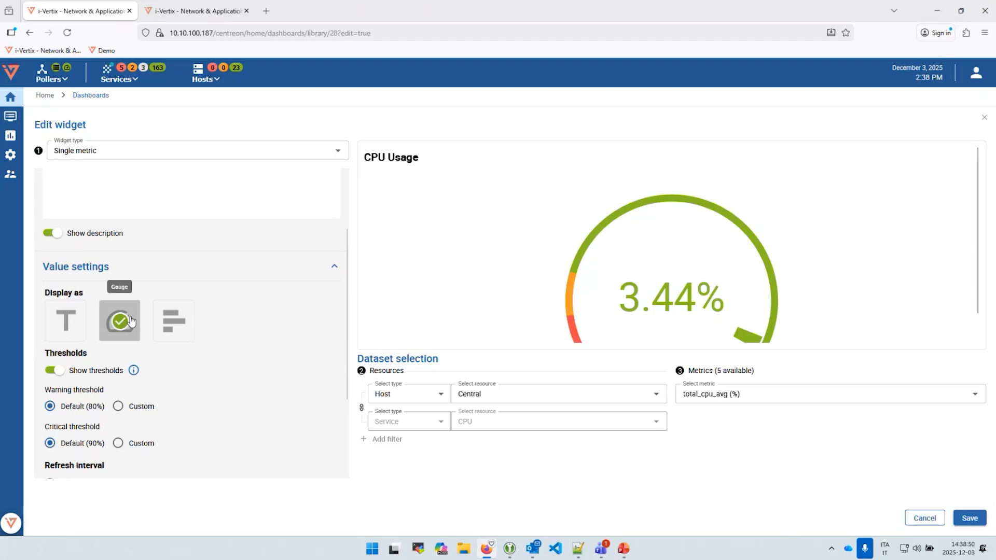
{"action": "left_click", "coordinate": [176, 320]}
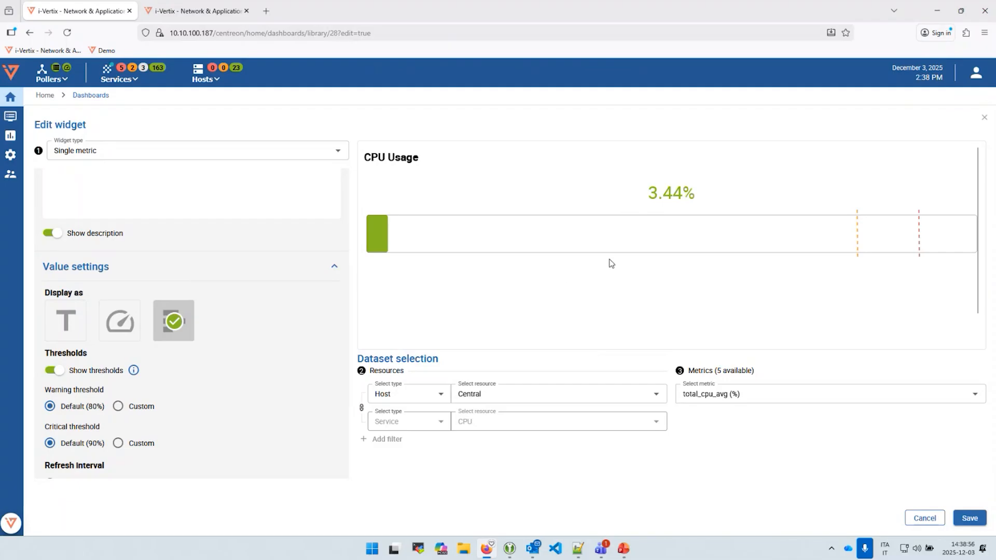
{"action": "left_click", "coordinate": [120, 320]}
{"action": "left_click", "coordinate": [174, 320]}
{"action": "mouse_move", "coordinate": [920, 240]}
{"action": "left_click", "coordinate": [121, 322]}
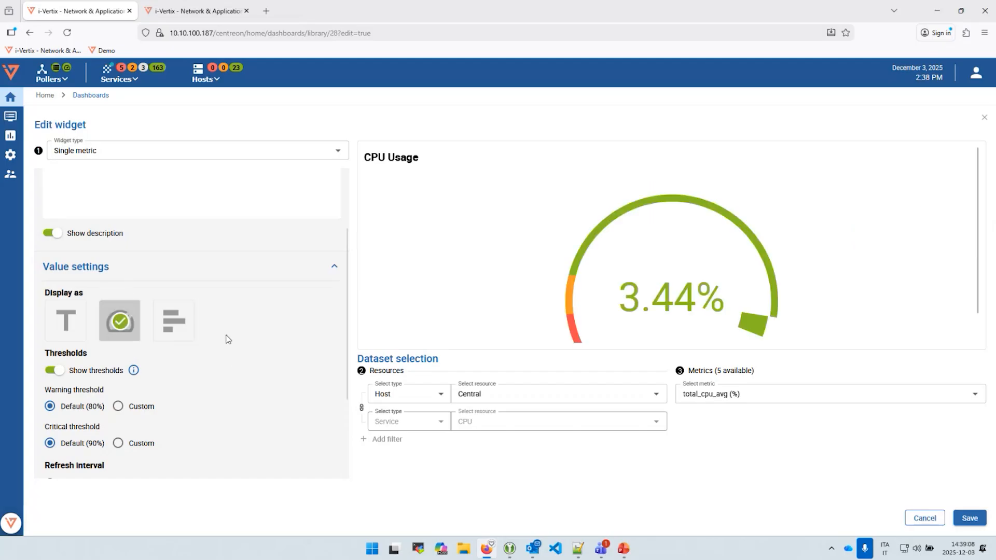
Switch the gauge's thresholds off and on again, keep the default threshold and refresh settings, and save the widget.
{"action": "scroll", "coordinate": [240, 350], "scroll_direction": "down", "scroll_amount": 2}
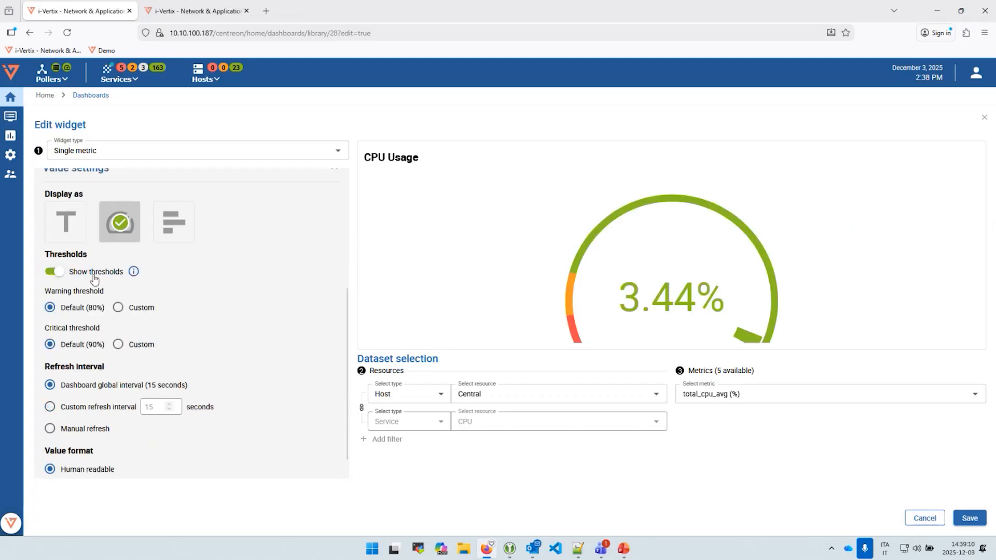
{"action": "left_click", "coordinate": [56, 273]}
{"action": "left_click", "coordinate": [56, 311]}
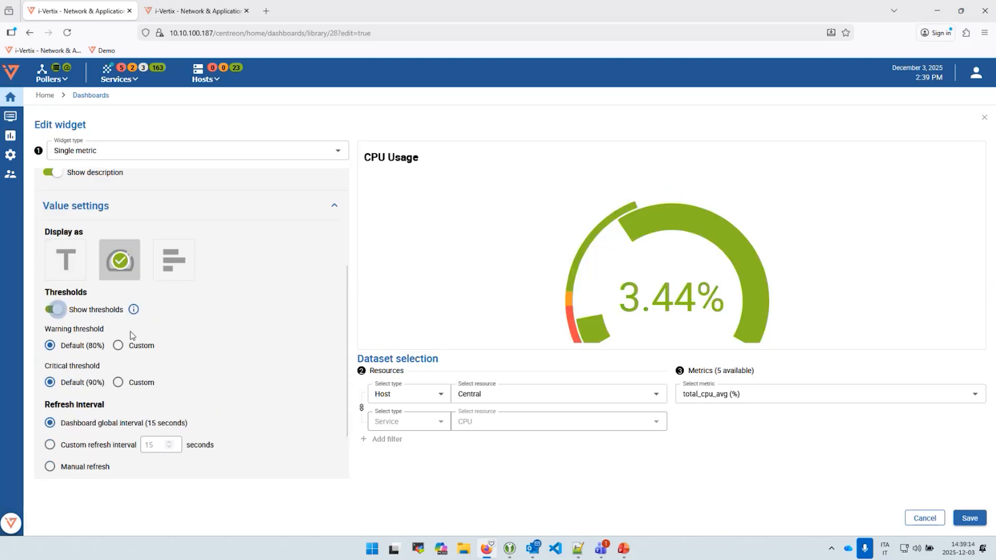
{"action": "scroll", "coordinate": [285, 309], "scroll_direction": "down", "scroll_amount": 2}
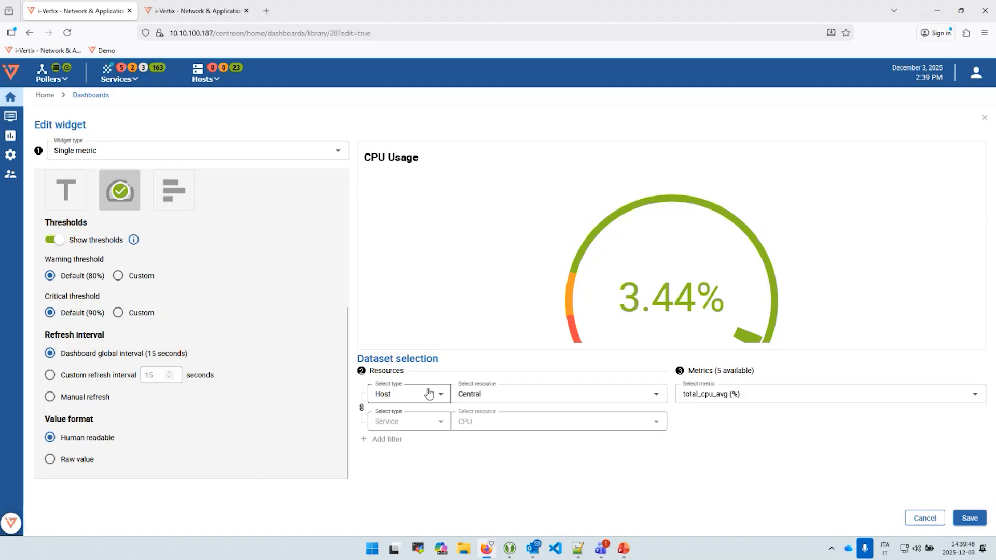
{"action": "left_click", "coordinate": [973, 514]}
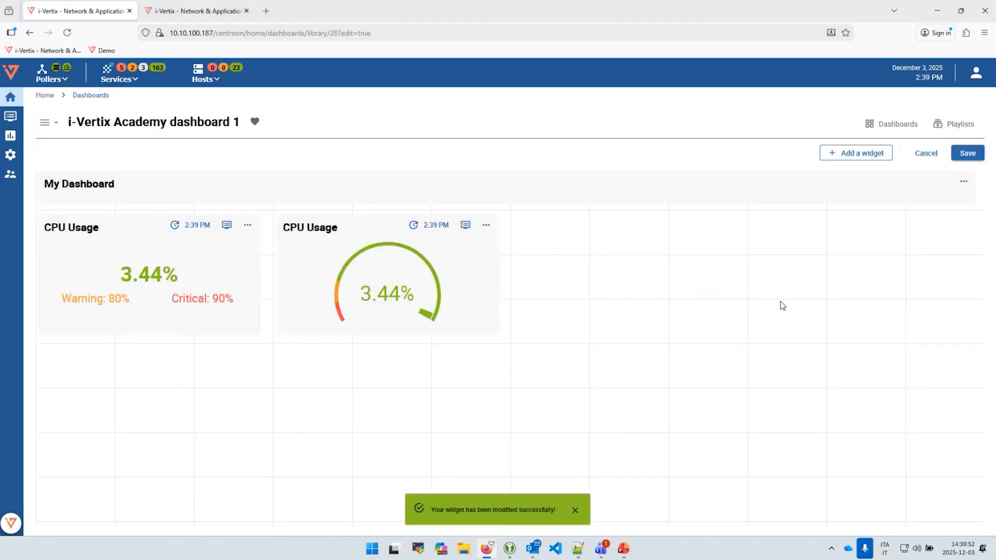
Add a new widget of the Status chart type to the dashboard.
{"action": "left_click", "coordinate": [865, 155]}
{"action": "left_click", "coordinate": [158, 151]}
{"action": "scroll", "coordinate": [210, 199], "scroll_direction": "down", "scroll_amount": 1}
{"action": "scroll", "coordinate": [210, 199], "scroll_direction": "down", "scroll_amount": 3}
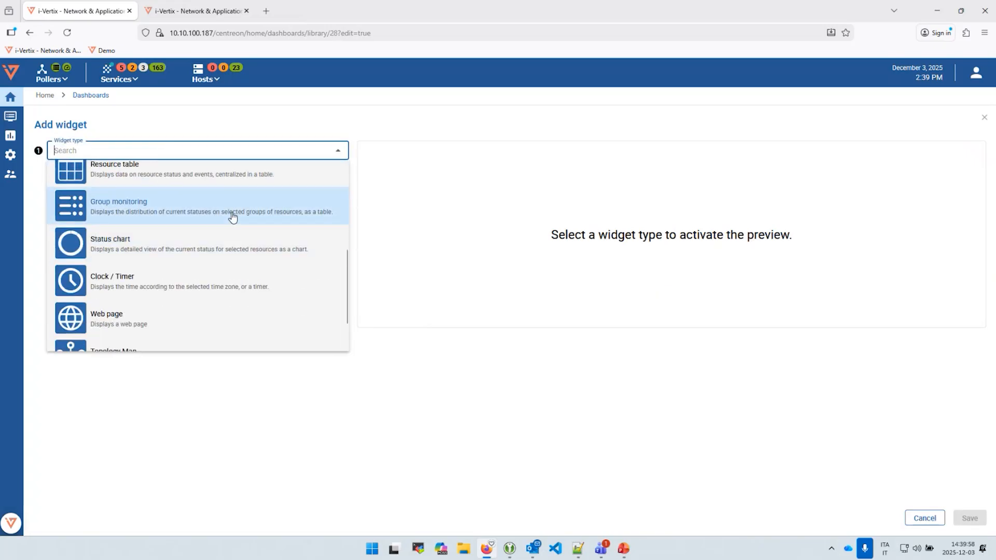
{"action": "left_click", "coordinate": [231, 240]}
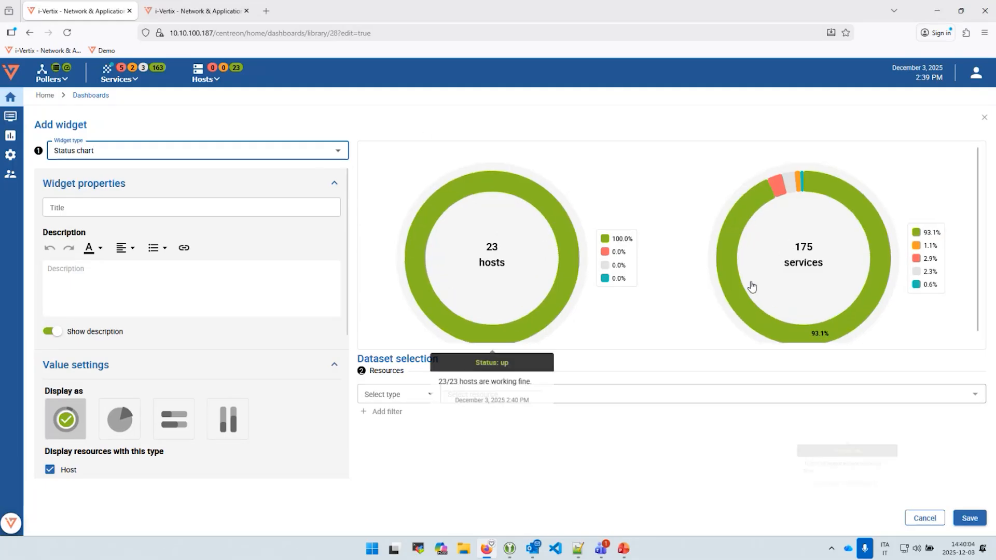
{"action": "mouse_move", "coordinate": [508, 212]}
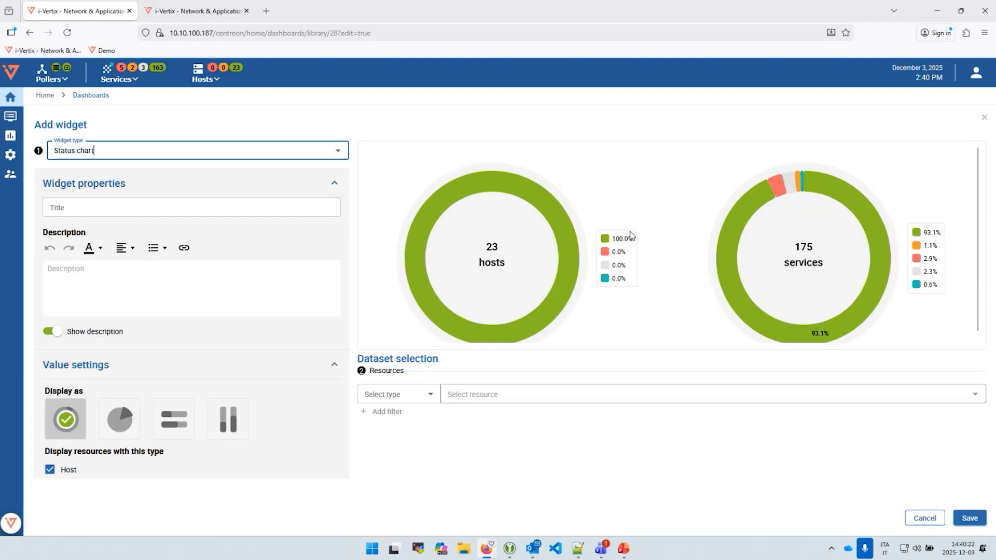
Set the status chart's dataset to the Host Group resource all_hosts.
{"action": "left_click", "coordinate": [419, 395]}
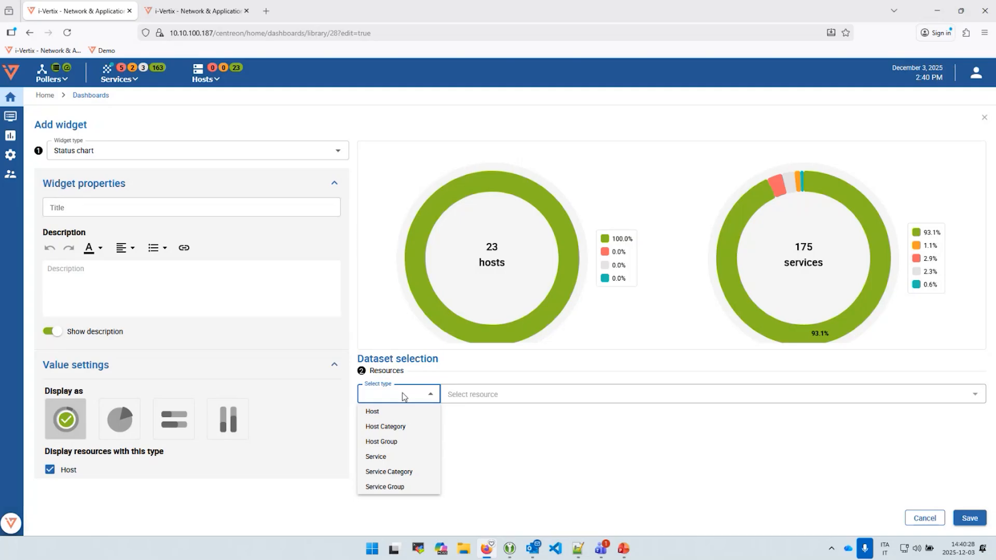
{"action": "left_click", "coordinate": [418, 442]}
{"action": "left_click", "coordinate": [485, 393]}
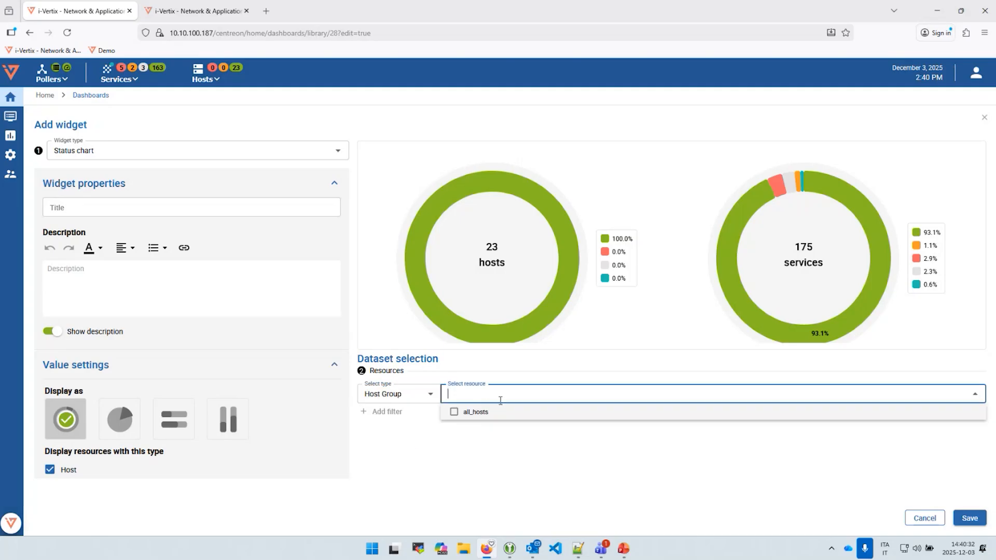
{"action": "left_click", "coordinate": [530, 414]}
{"action": "left_click", "coordinate": [519, 487]}
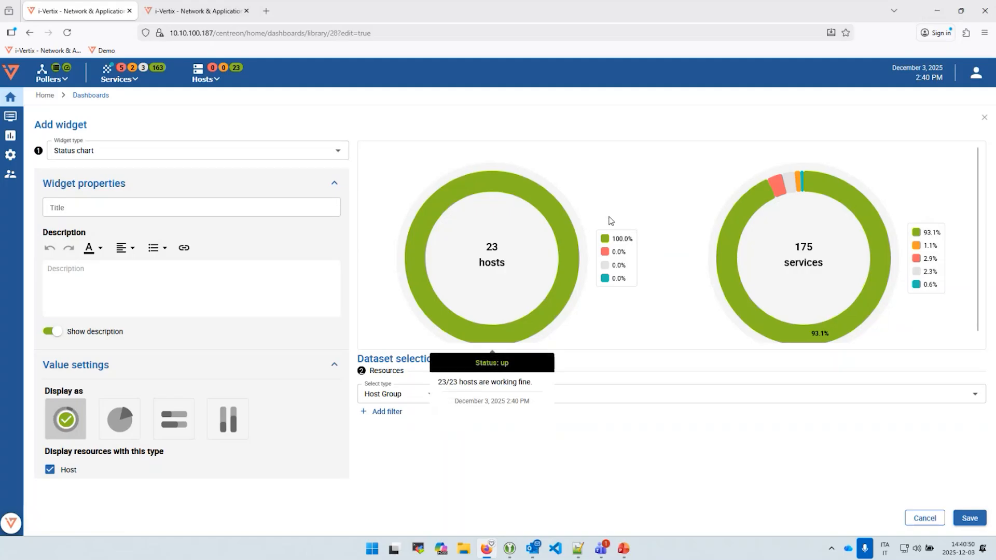
Preview the status chart as a pie, horizontal bar and vertical bar chart, and return it to the donut display.
{"action": "scroll", "coordinate": [229, 269], "scroll_direction": "down", "scroll_amount": 2}
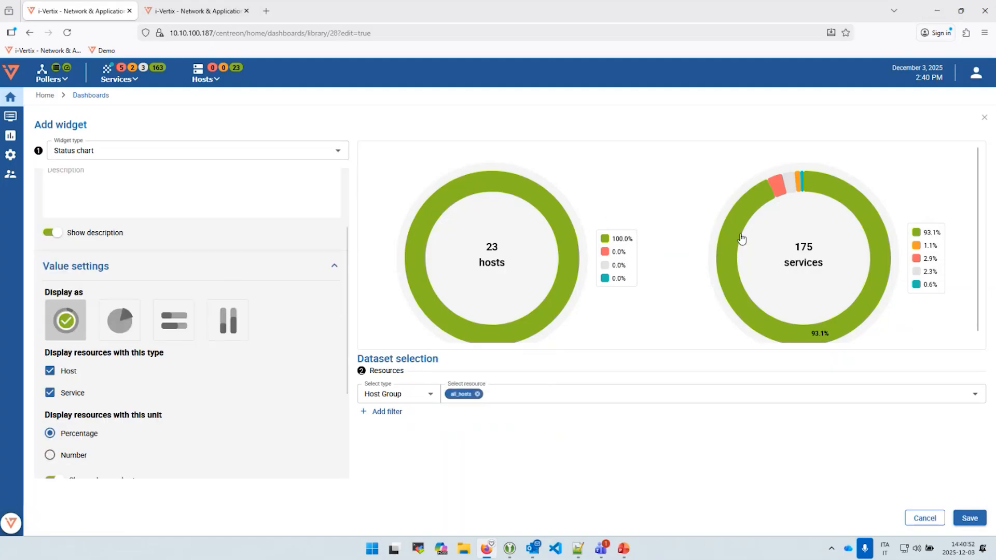
{"action": "scroll", "coordinate": [222, 273], "scroll_direction": "up", "scroll_amount": 2}
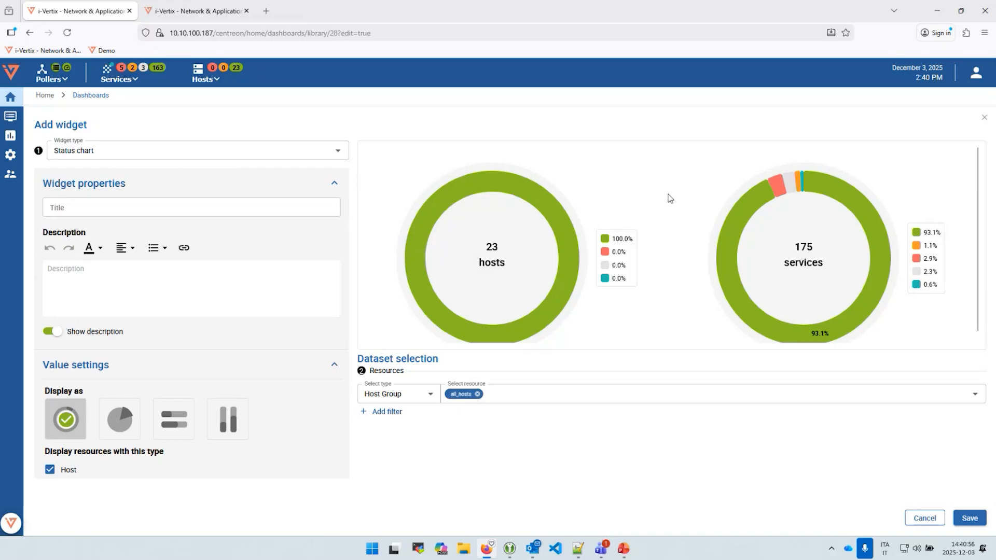
{"action": "scroll", "coordinate": [656, 206], "scroll_direction": "down", "scroll_amount": 1}
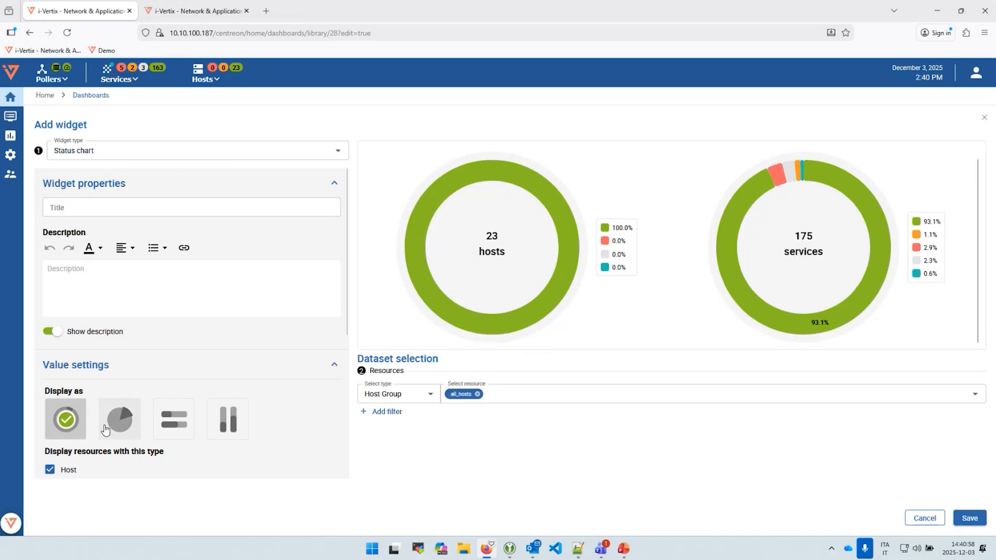
{"action": "left_click", "coordinate": [122, 425]}
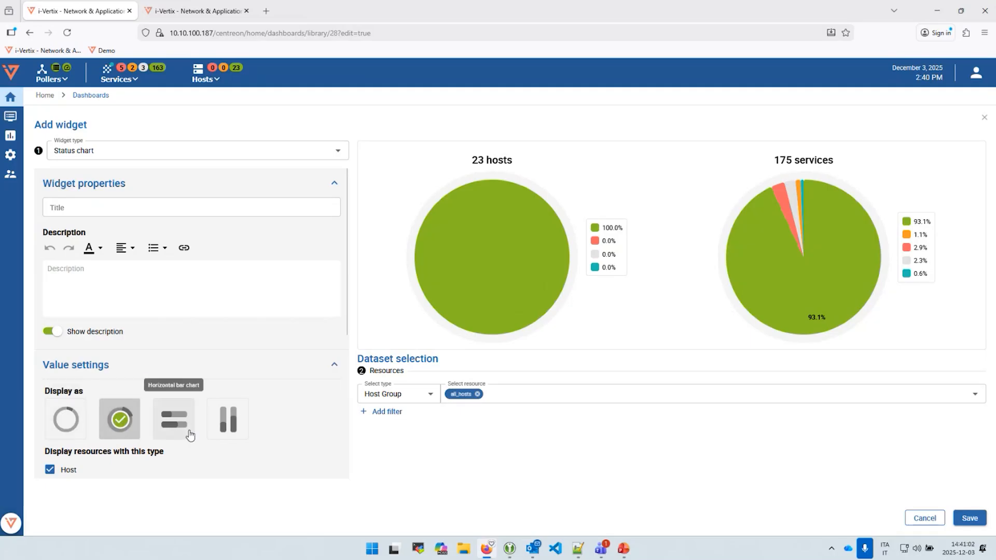
{"action": "left_click", "coordinate": [171, 424]}
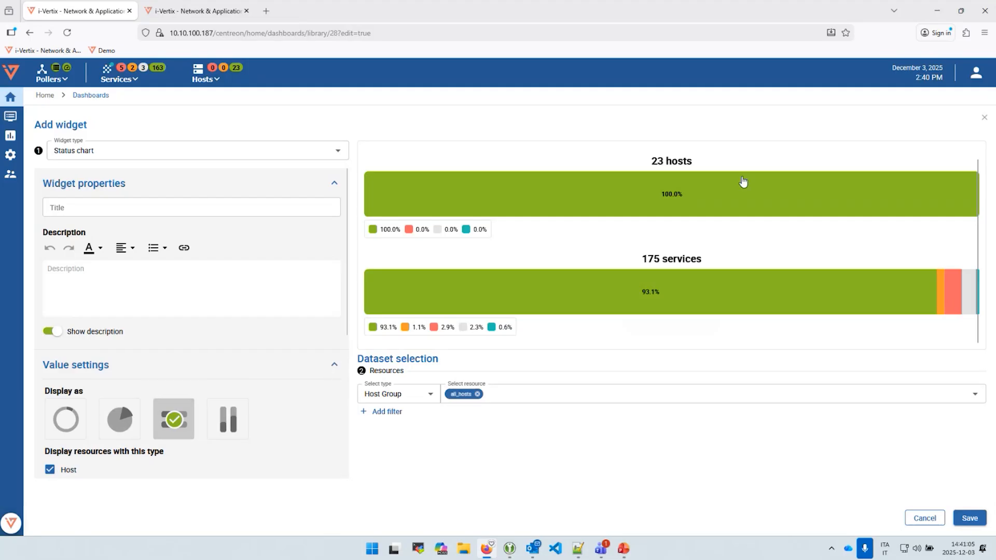
{"action": "left_click", "coordinate": [228, 421]}
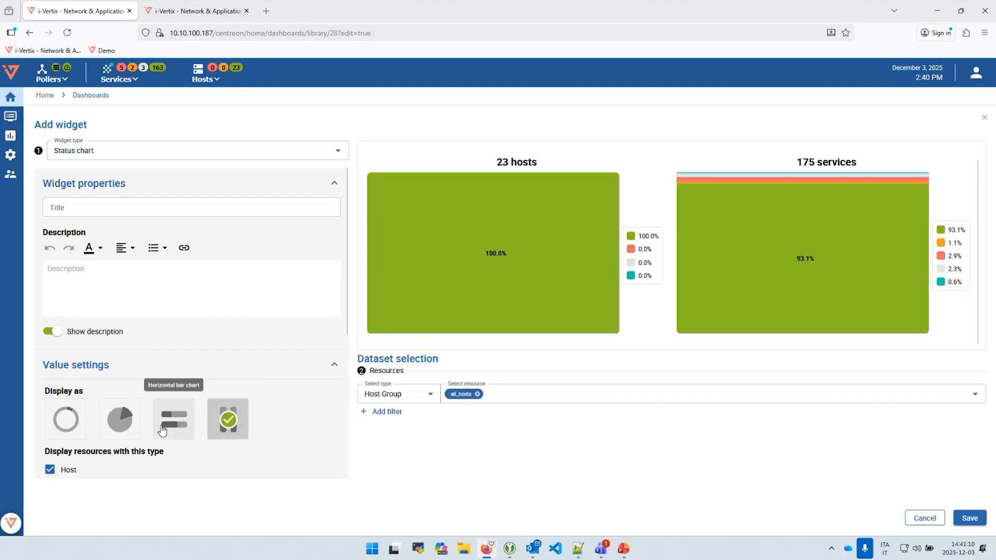
{"action": "left_click", "coordinate": [67, 420]}
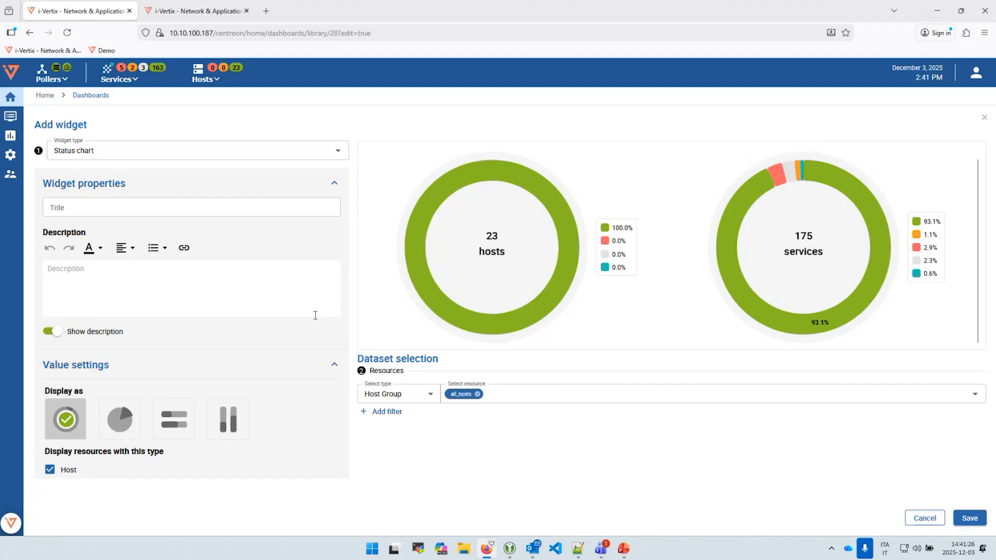
Switch the status chart to the pie display, review its value settings, and set it back to donut.
{"action": "left_click", "coordinate": [120, 418]}
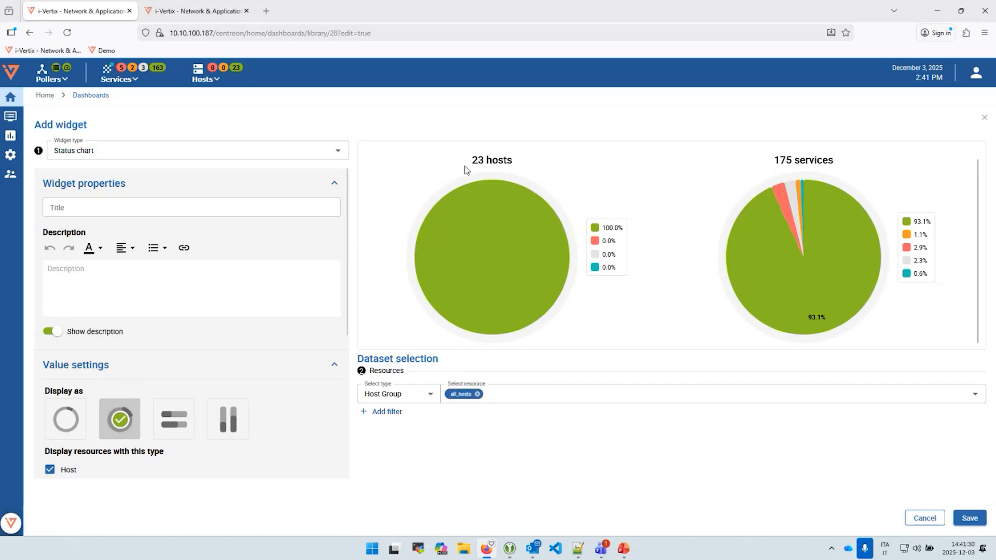
{"action": "scroll", "coordinate": [93, 405], "scroll_direction": "down", "scroll_amount": 4}
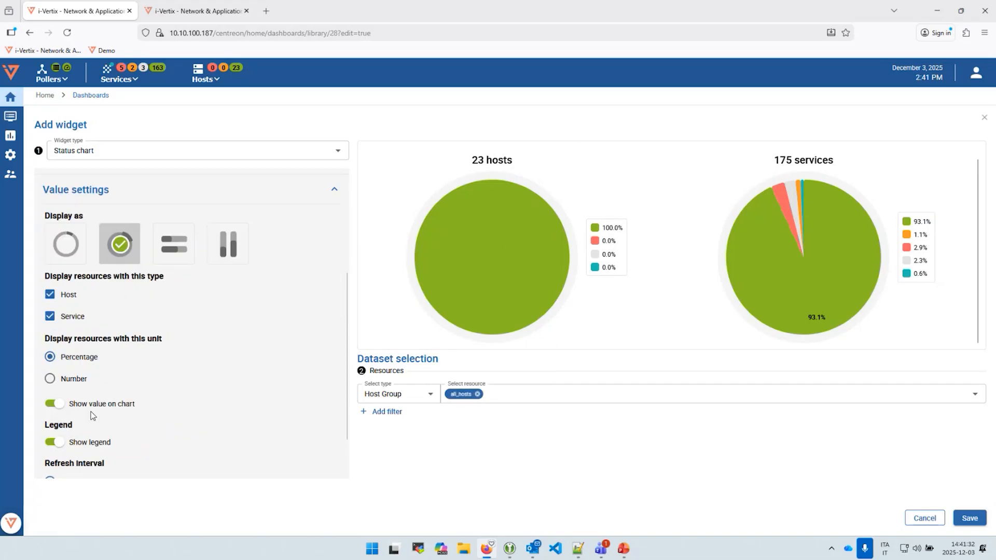
{"action": "scroll", "coordinate": [96, 405], "scroll_direction": "up", "scroll_amount": 2}
{"action": "scroll", "coordinate": [97, 405], "scroll_direction": "up", "scroll_amount": 1}
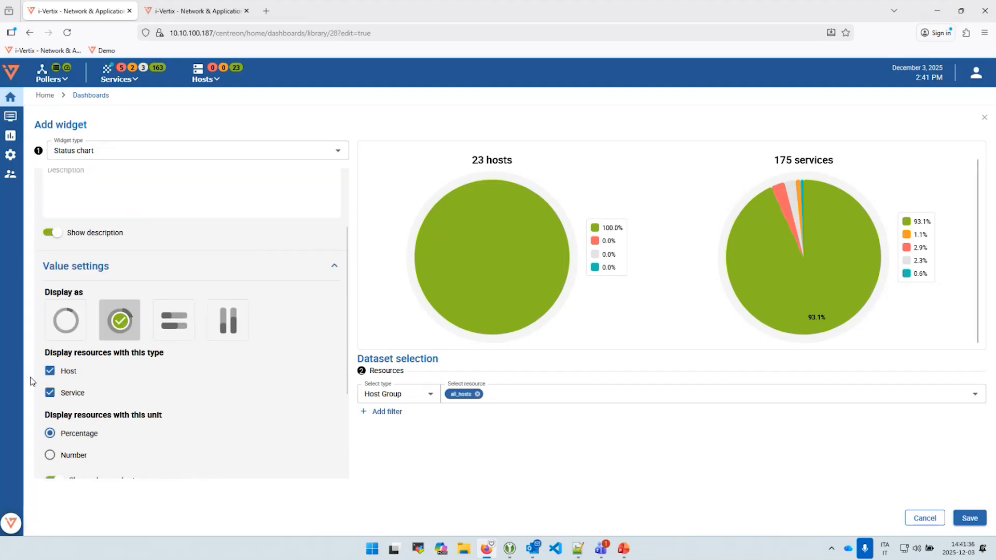
{"action": "left_click", "coordinate": [65, 320]}
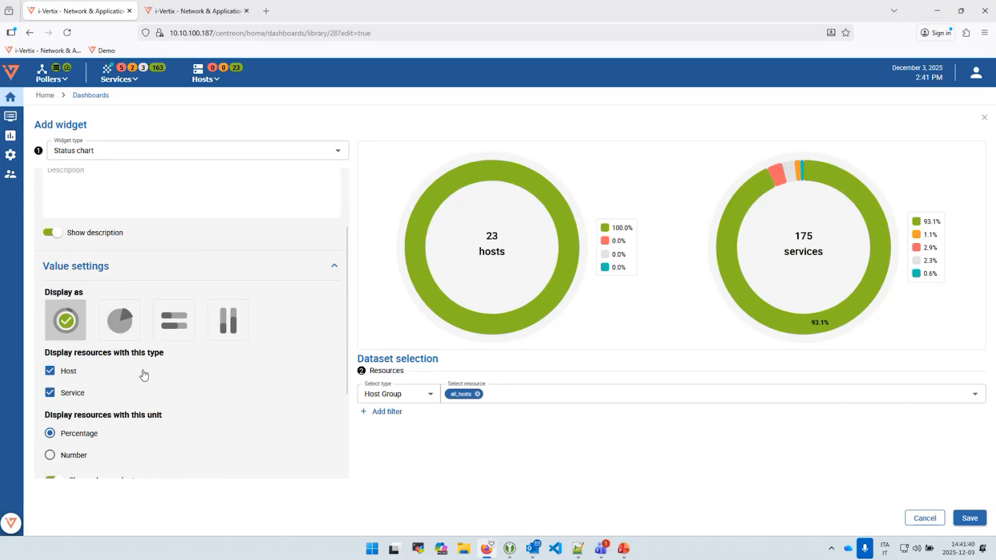
Try the status chart with the single host Central as dataset, switching the Host resource type off and on again.
{"action": "left_click", "coordinate": [410, 395]}
{"action": "left_click", "coordinate": [410, 413]}
{"action": "left_click", "coordinate": [498, 393]}
{"action": "left_click", "coordinate": [480, 202]}
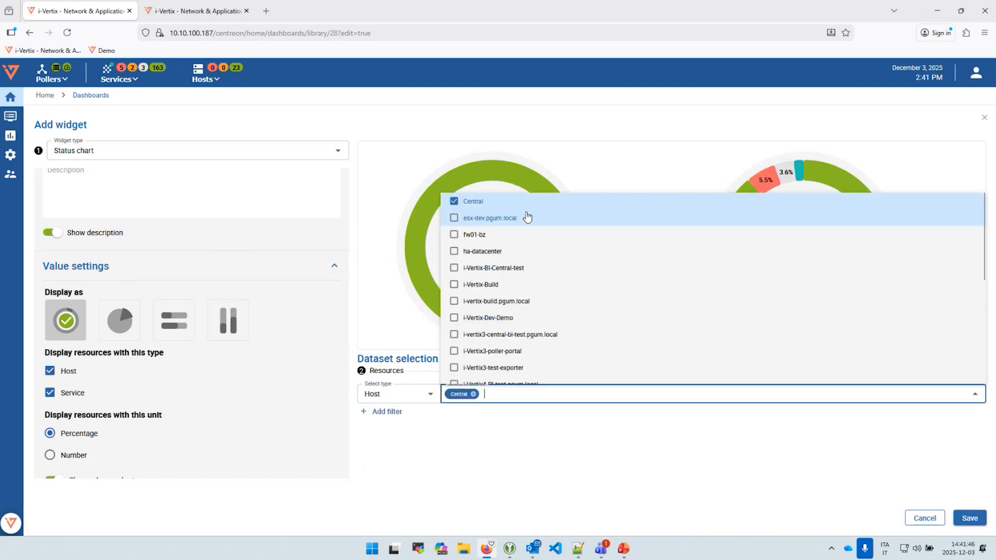
{"action": "left_click", "coordinate": [501, 434]}
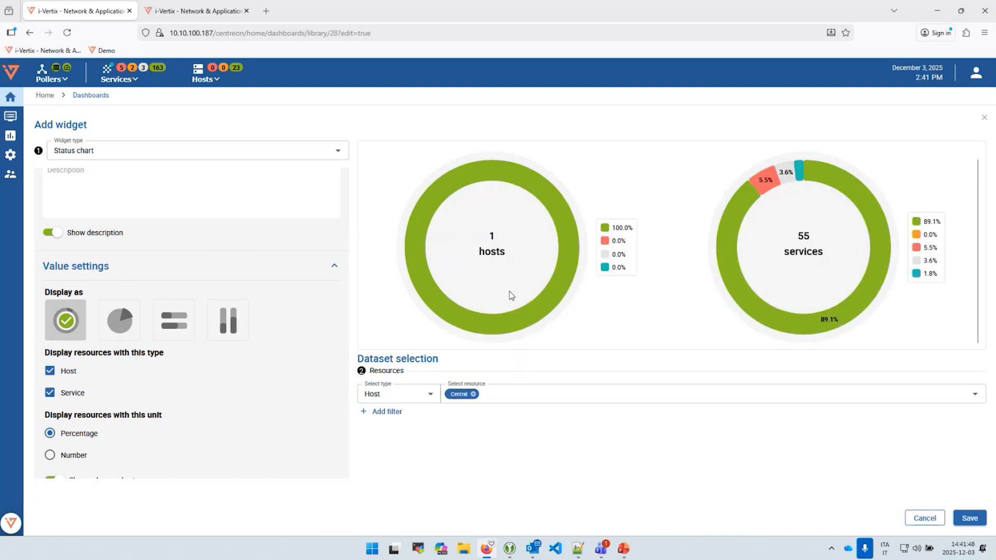
{"action": "left_click", "coordinate": [50, 371]}
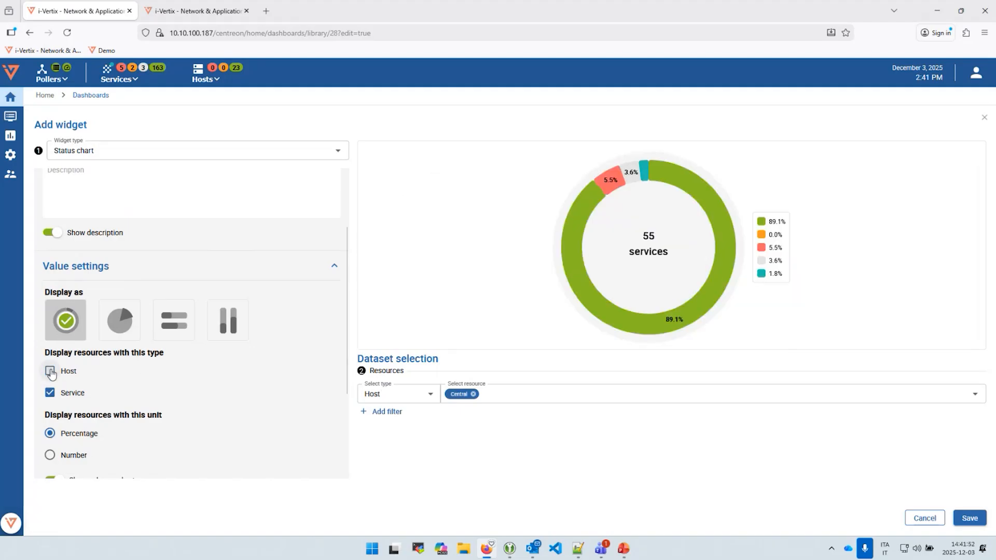
{"action": "left_click", "coordinate": [50, 372]}
Set the dataset back to the all_hosts host group, and switch the Service resource type off and on again.
{"action": "left_click", "coordinate": [409, 399]}
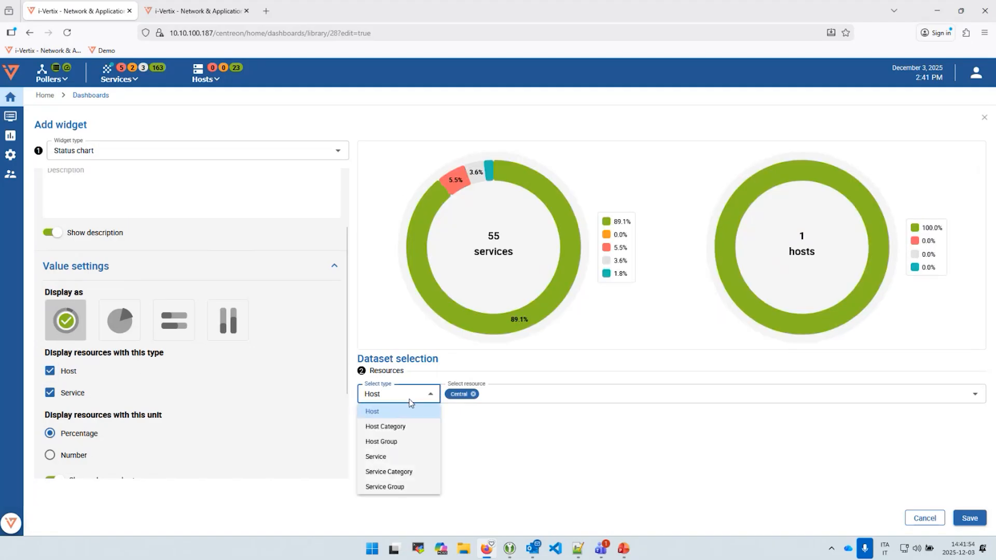
{"action": "left_click", "coordinate": [420, 449]}
{"action": "left_click", "coordinate": [485, 393]}
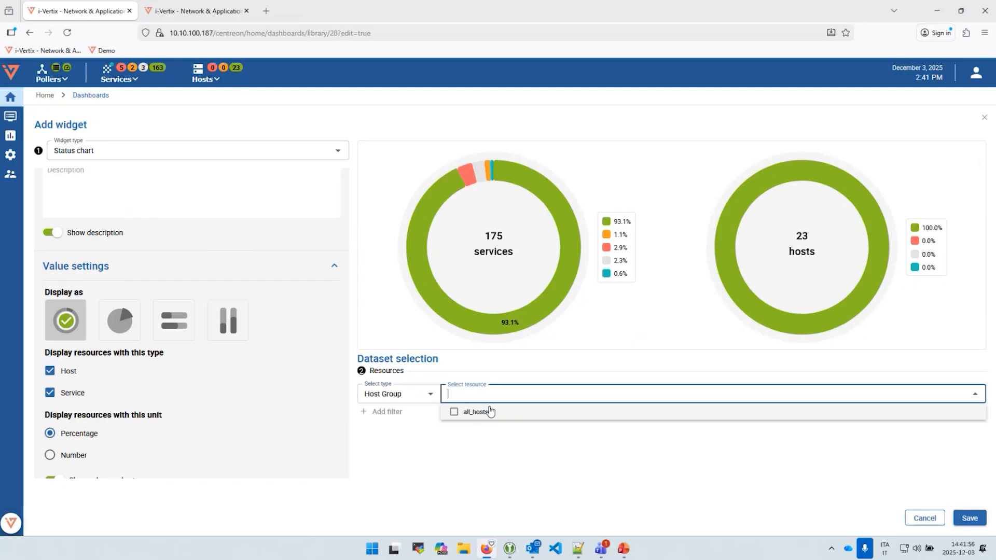
{"action": "left_click", "coordinate": [487, 411]}
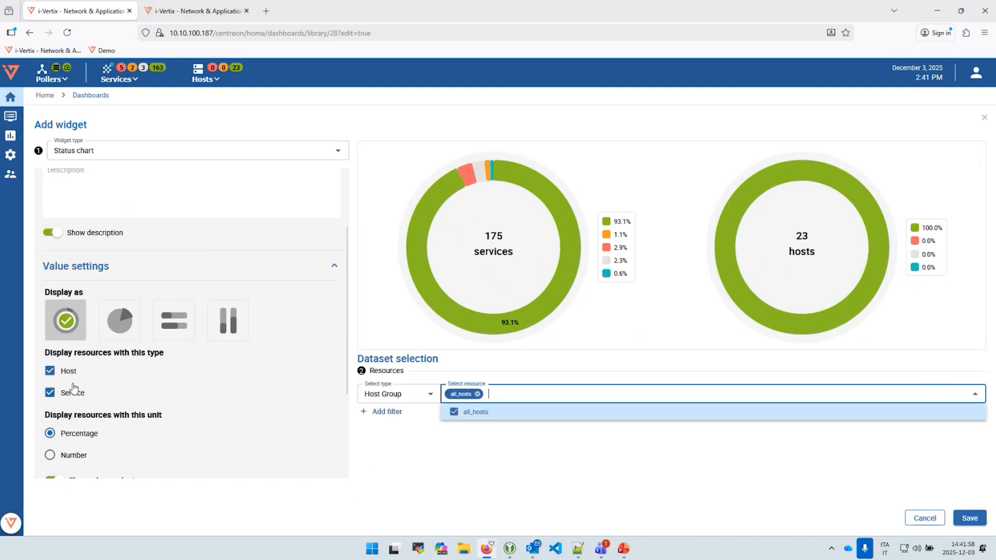
{"action": "left_click", "coordinate": [50, 393]}
{"action": "left_click", "coordinate": [50, 393]}
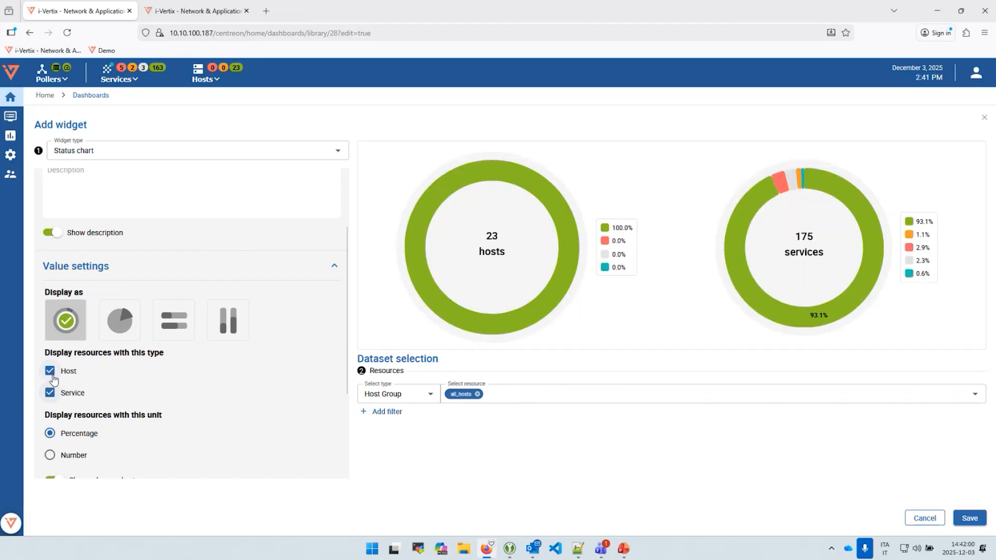
Review the status chart's unit, legend and refresh settings, keep the defaults, and save the widget.
{"action": "scroll", "coordinate": [105, 377], "scroll_direction": "down", "scroll_amount": 3}
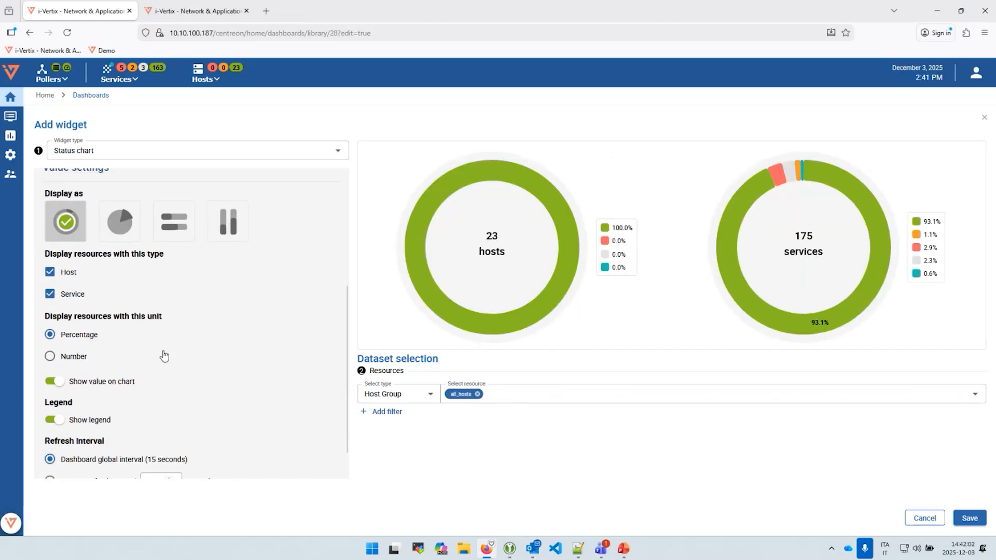
{"action": "scroll", "coordinate": [228, 313], "scroll_direction": "down", "scroll_amount": 1}
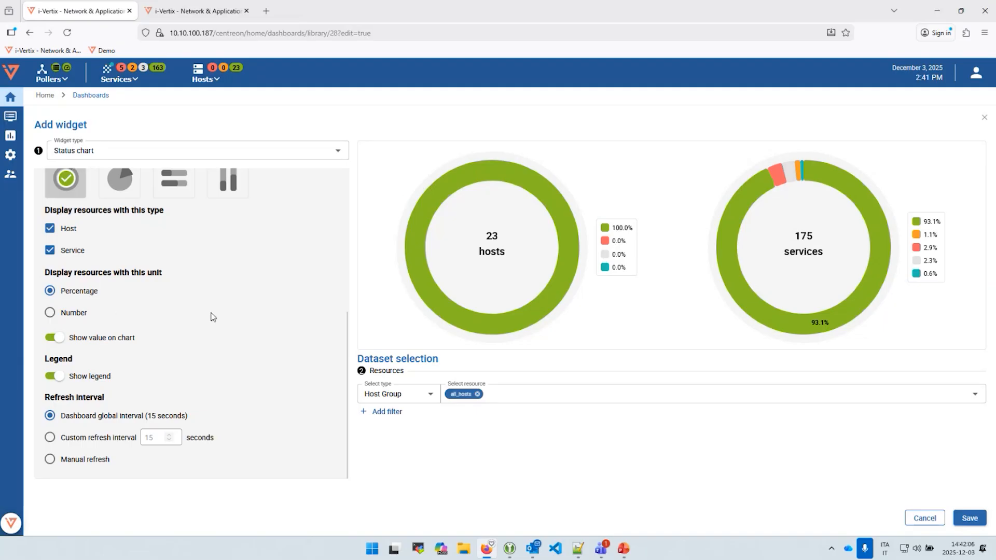
{"action": "scroll", "coordinate": [252, 302], "scroll_direction": "up", "scroll_amount": 2}
{"action": "scroll", "coordinate": [218, 328], "scroll_direction": "down", "scroll_amount": 2}
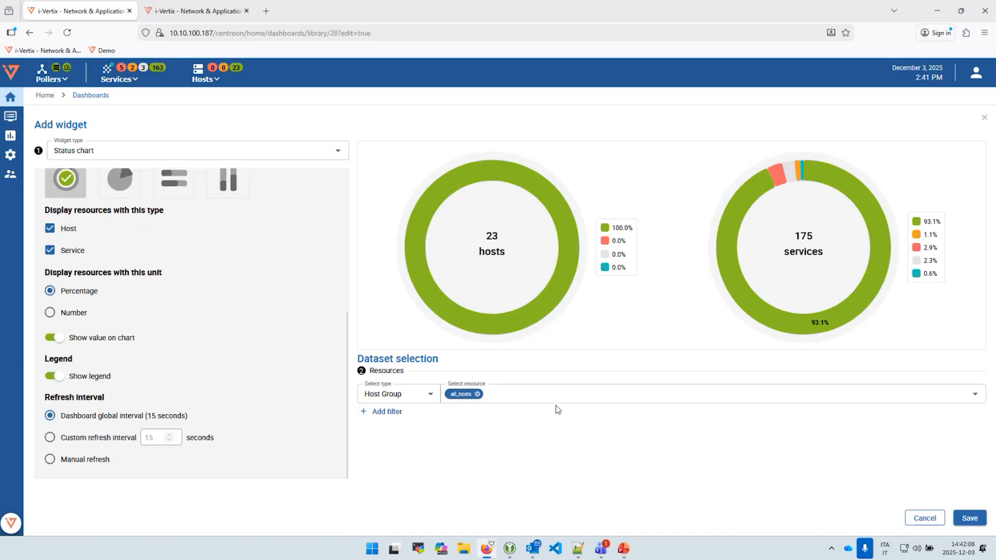
{"action": "left_click", "coordinate": [971, 518]}
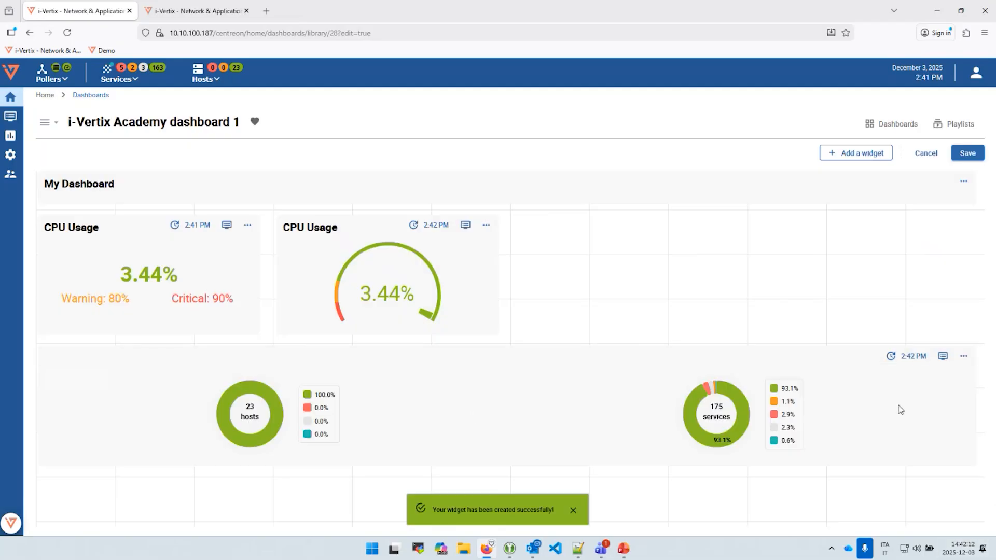
Narrow the status chart widget to six grid columns and place it beside the CPU Usage gauge.
{"action": "left_click_drag", "start_coordinate": [978, 404], "coordinate": [483, 404]}
{"action": "left_click_drag", "start_coordinate": [272, 351], "coordinate": [793, 223]}
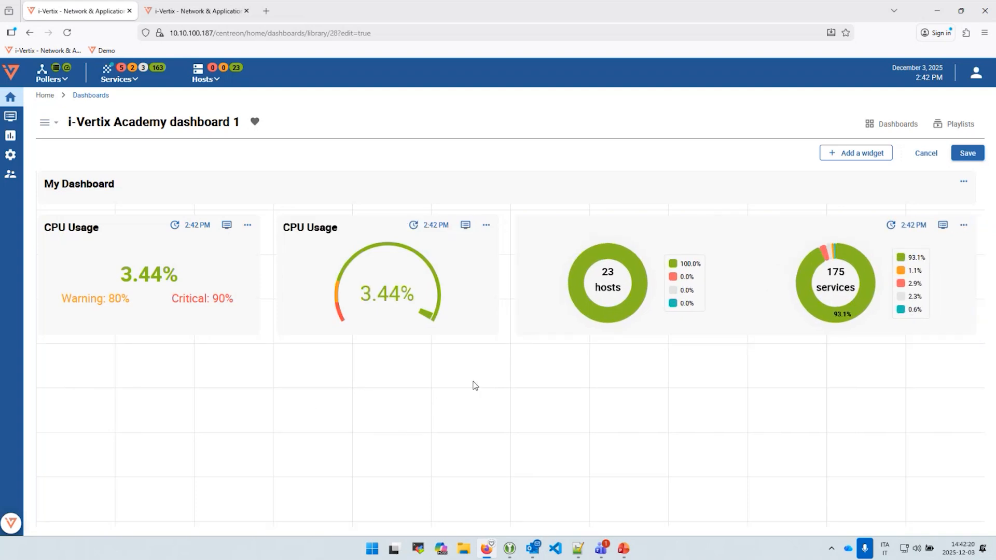
Add another widget of the Metrics graph type to the dashboard.
{"action": "left_click", "coordinate": [855, 154]}
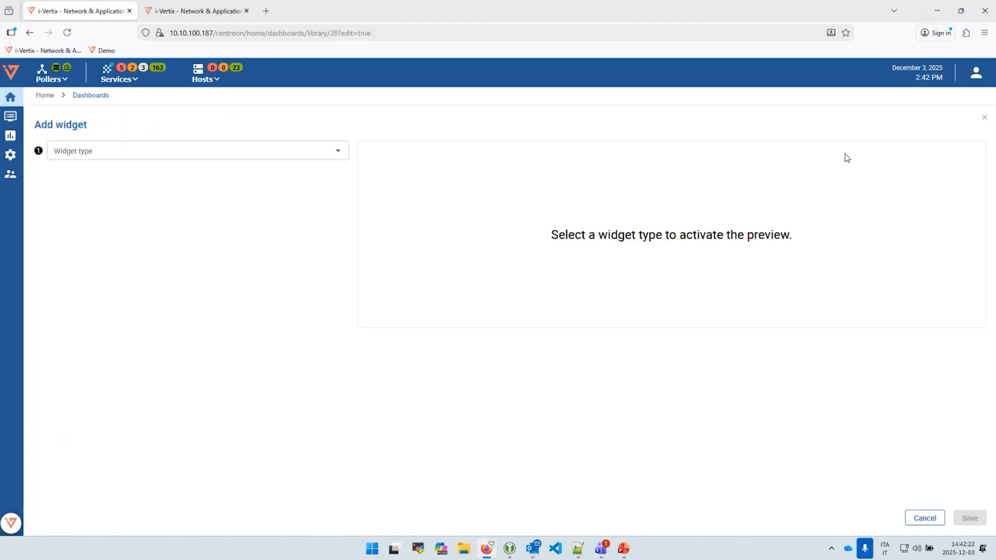
{"action": "left_click", "coordinate": [268, 156]}
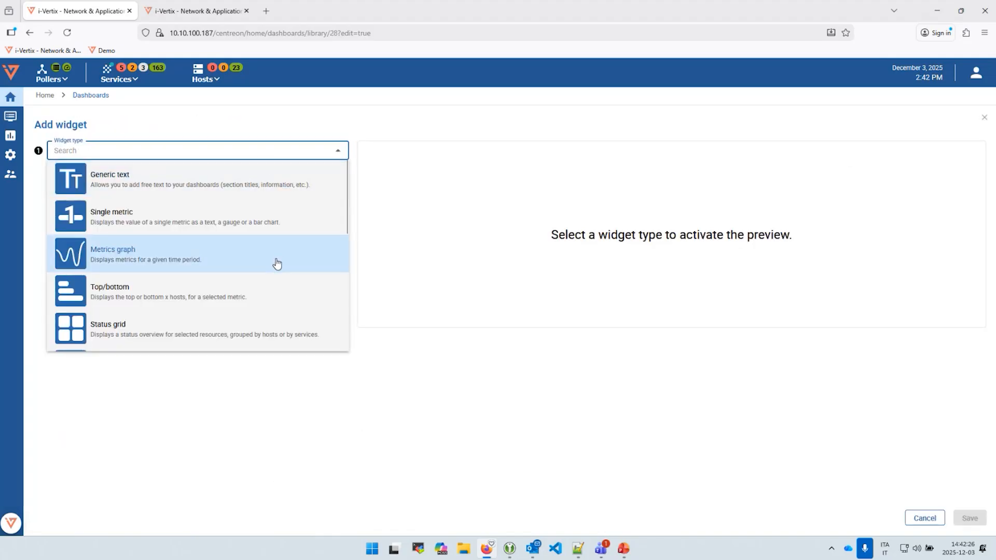
{"action": "left_click", "coordinate": [301, 266]}
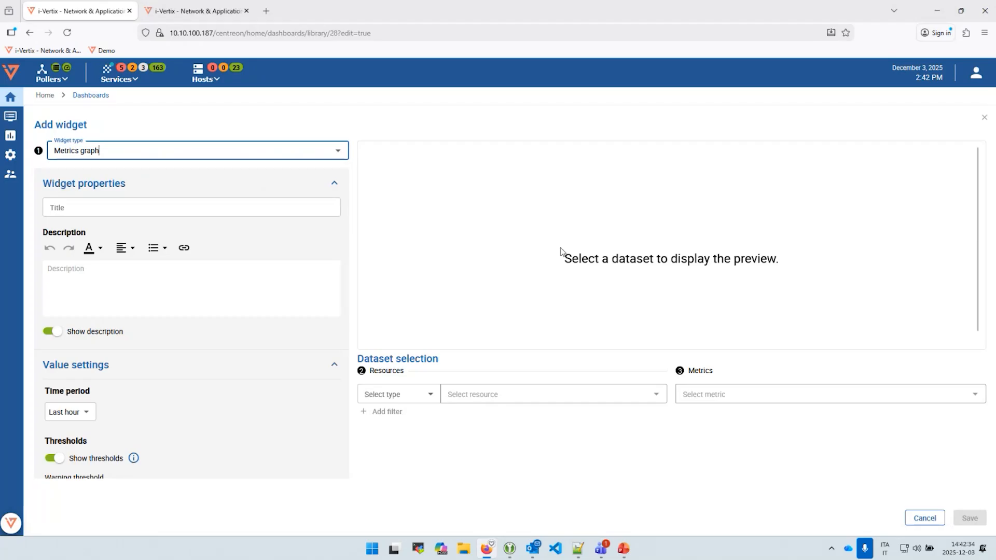
Set the metrics graph's dataset to the sw01-core host.
{"action": "left_click", "coordinate": [397, 396]}
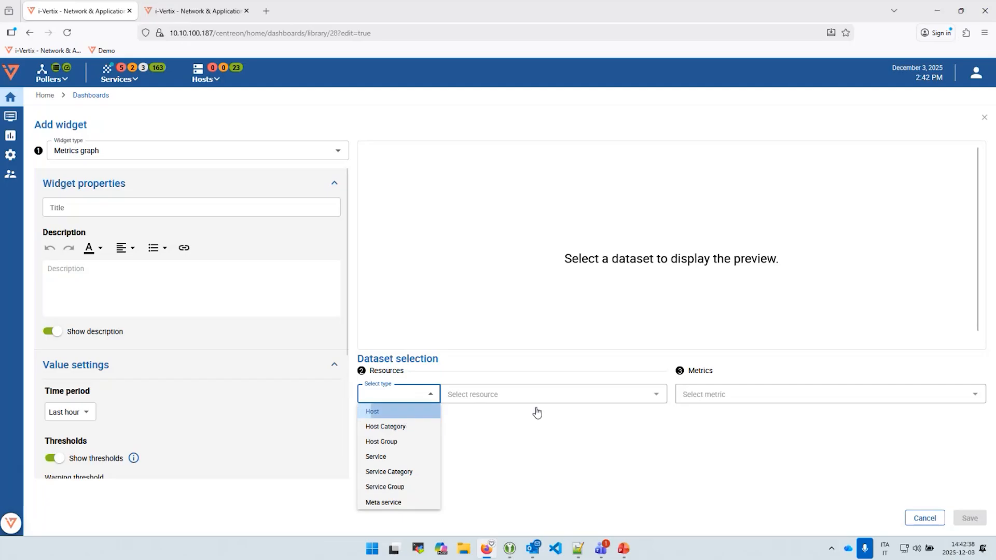
{"action": "left_click", "coordinate": [407, 412]}
{"action": "left_click", "coordinate": [531, 395]}
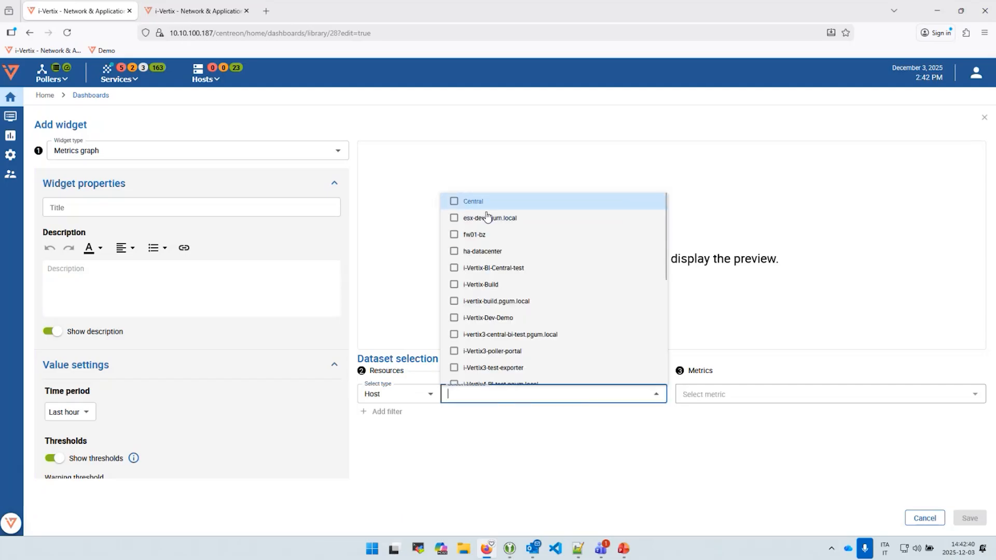
{"action": "scroll", "coordinate": [512, 333], "scroll_direction": "down", "scroll_amount": 5}
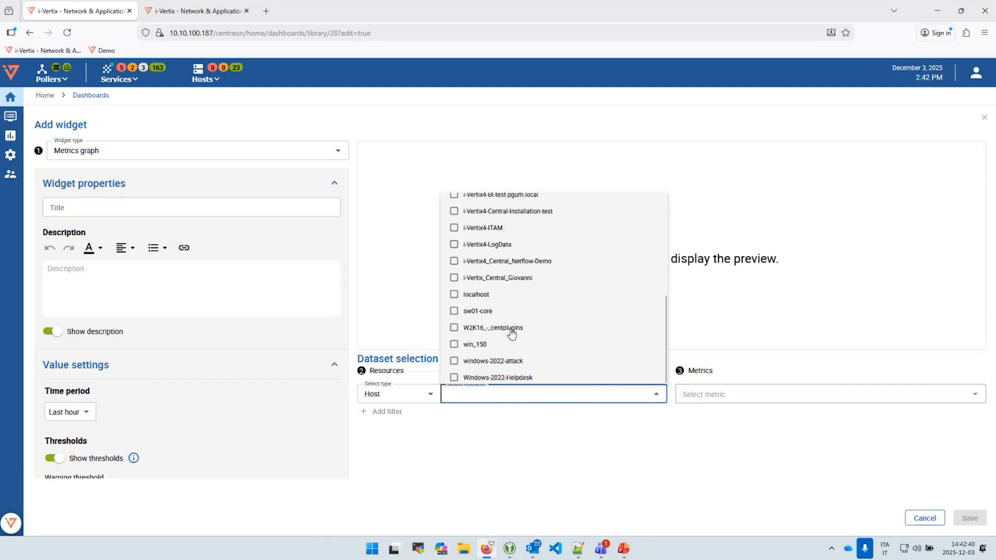
{"action": "left_click", "coordinate": [565, 310]}
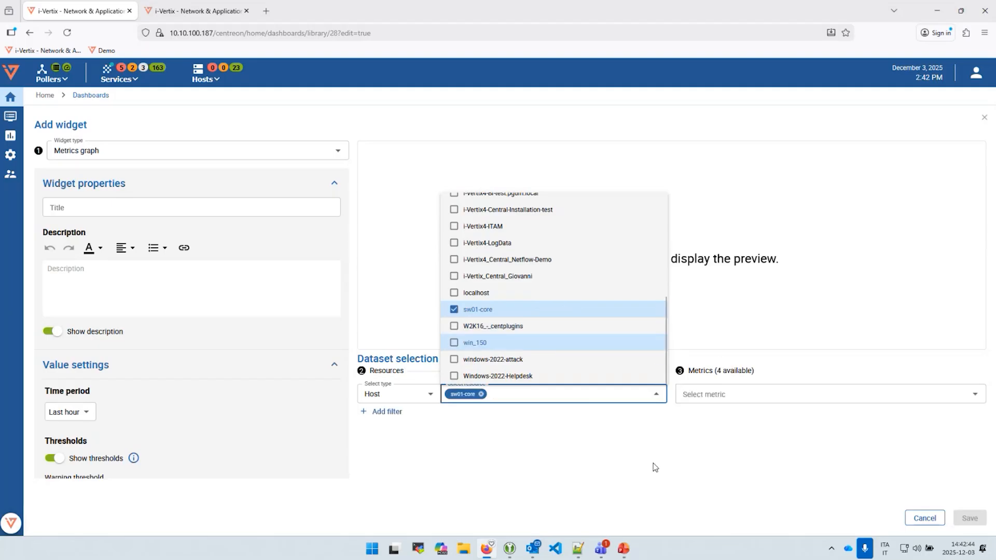
Select the rtmin (ms) and rtmax (ms) metrics for the graph.
{"action": "left_click", "coordinate": [744, 395]}
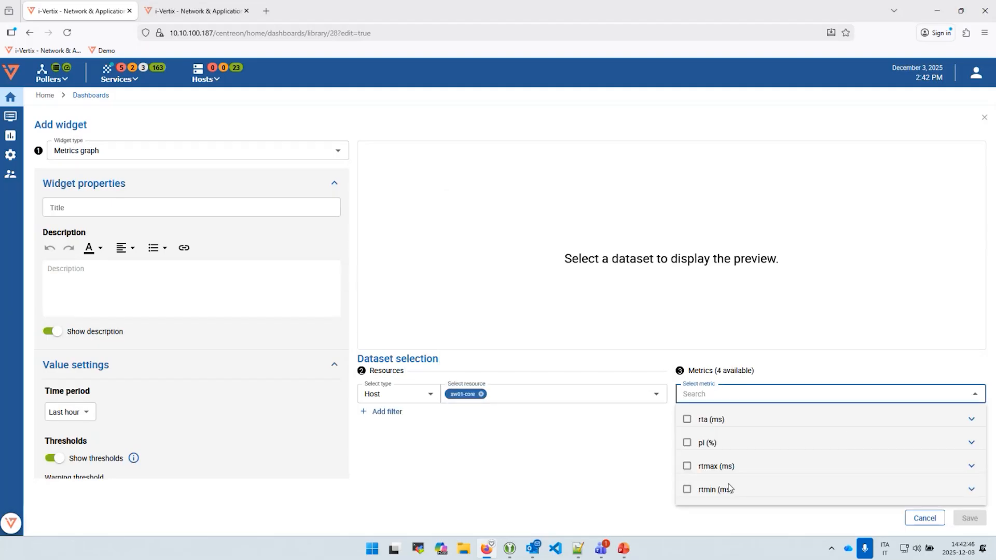
{"action": "left_click", "coordinate": [687, 489]}
{"action": "left_click", "coordinate": [687, 466]}
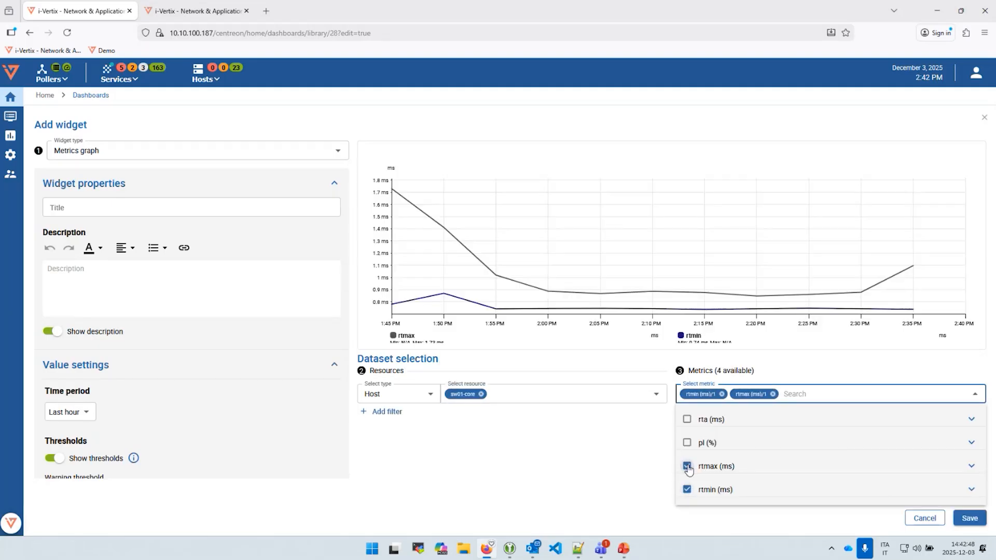
{"action": "mouse_move", "coordinate": [617, 248]}
{"action": "left_click", "coordinate": [568, 455]}
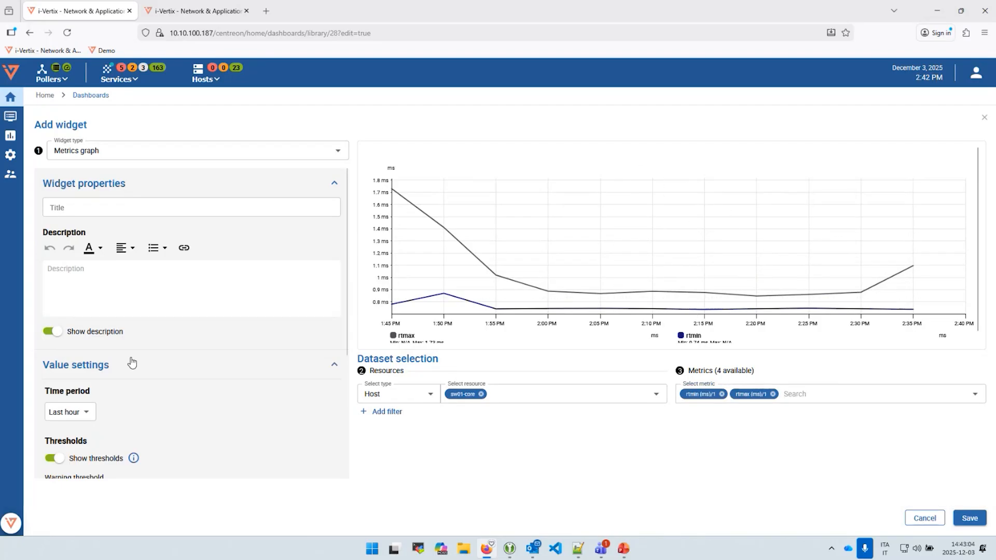
Set the metrics graph's time period to Last 12 hours.
{"action": "scroll", "coordinate": [133, 361], "scroll_direction": "down", "scroll_amount": 2}
{"action": "mouse_move", "coordinate": [133, 361]}
{"action": "scroll", "coordinate": [254, 279], "scroll_direction": "down", "scroll_amount": 2}
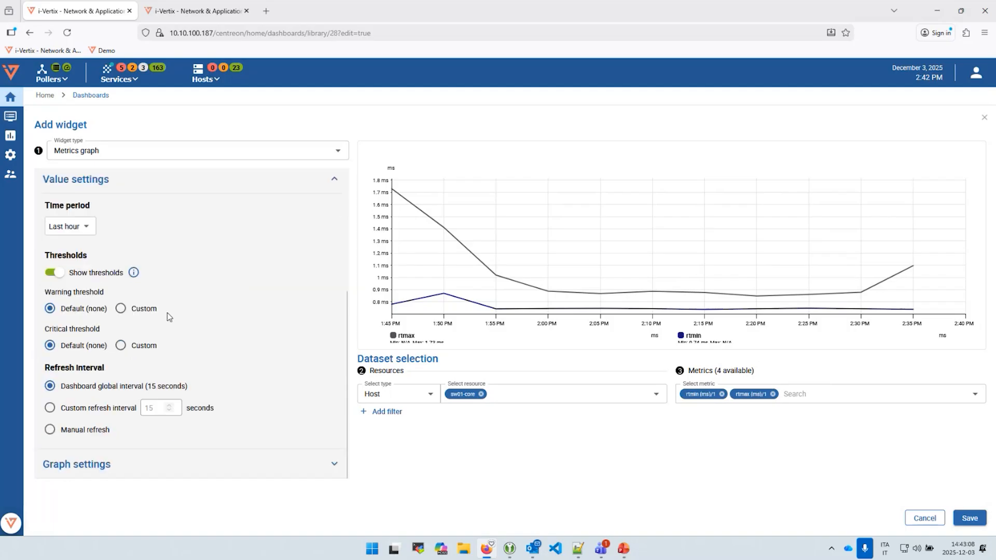
{"action": "scroll", "coordinate": [197, 308], "scroll_direction": "up", "scroll_amount": 2}
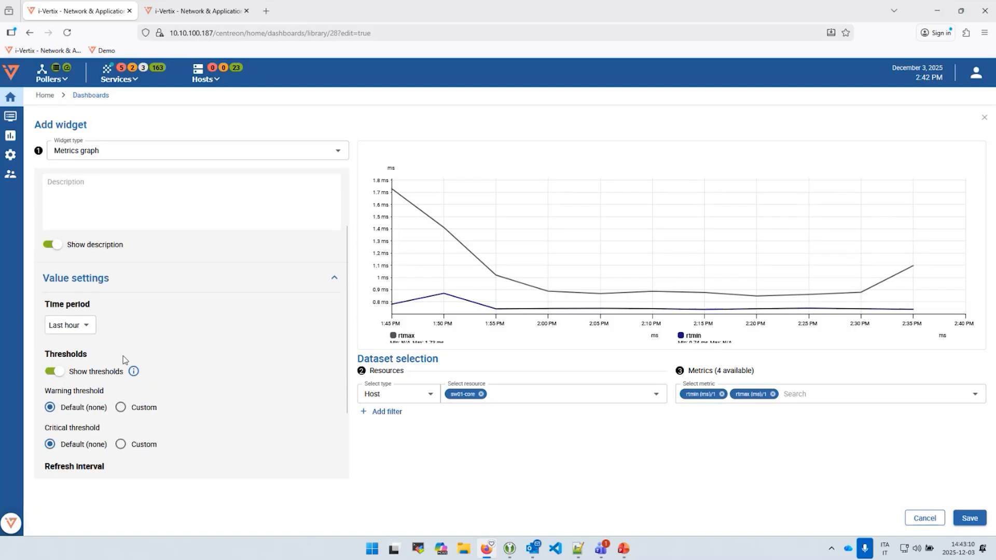
{"action": "left_click", "coordinate": [82, 327]}
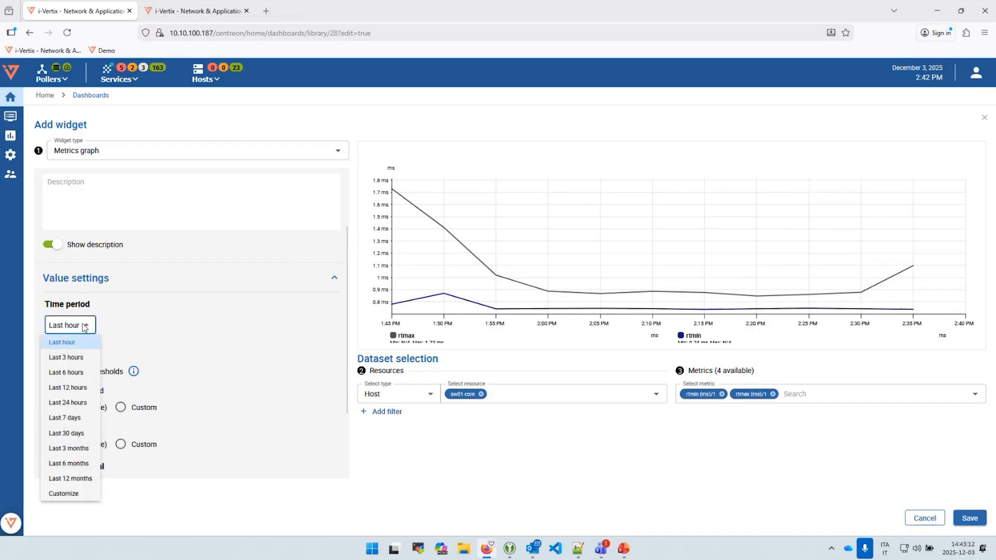
{"action": "left_click", "coordinate": [67, 388]}
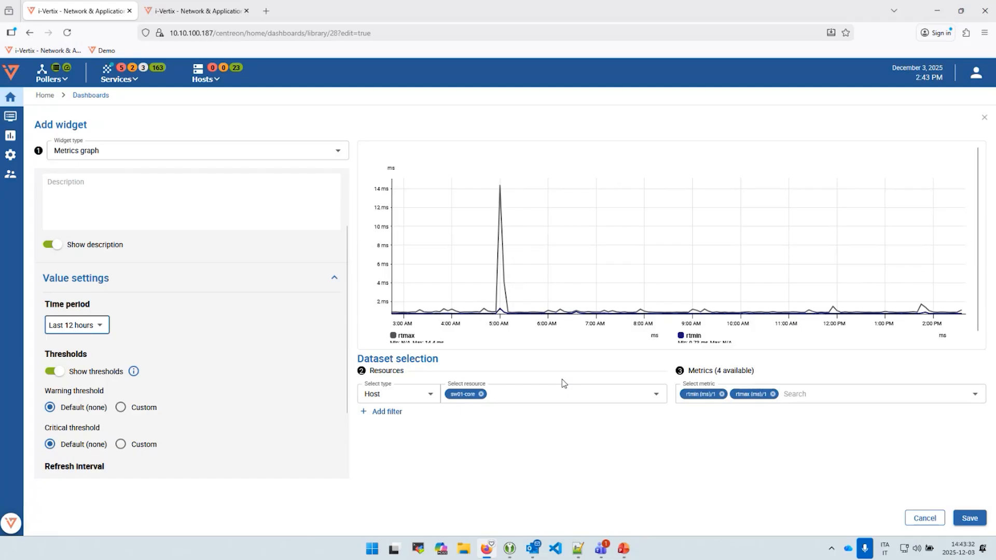
Save the metrics graph widget with its default thresholds and refresh interval, and enlarge it to six grid columns by four rows.
{"action": "scroll", "coordinate": [219, 365], "scroll_direction": "down", "scroll_amount": 2}
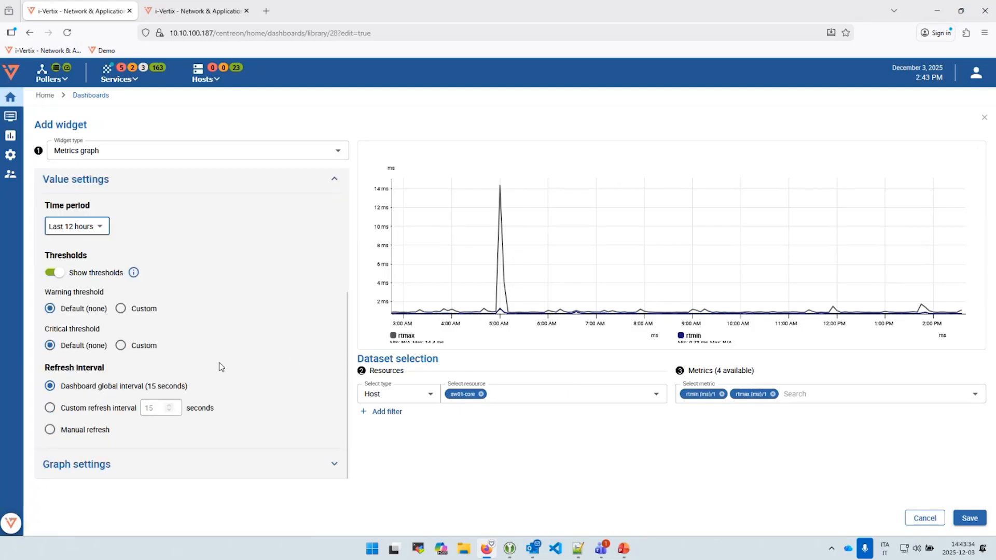
{"action": "scroll", "coordinate": [220, 365], "scroll_direction": "up", "scroll_amount": 3}
{"action": "scroll", "coordinate": [219, 366], "scroll_direction": "down", "scroll_amount": 3}
{"action": "scroll", "coordinate": [220, 365], "scroll_direction": "up", "scroll_amount": 3}
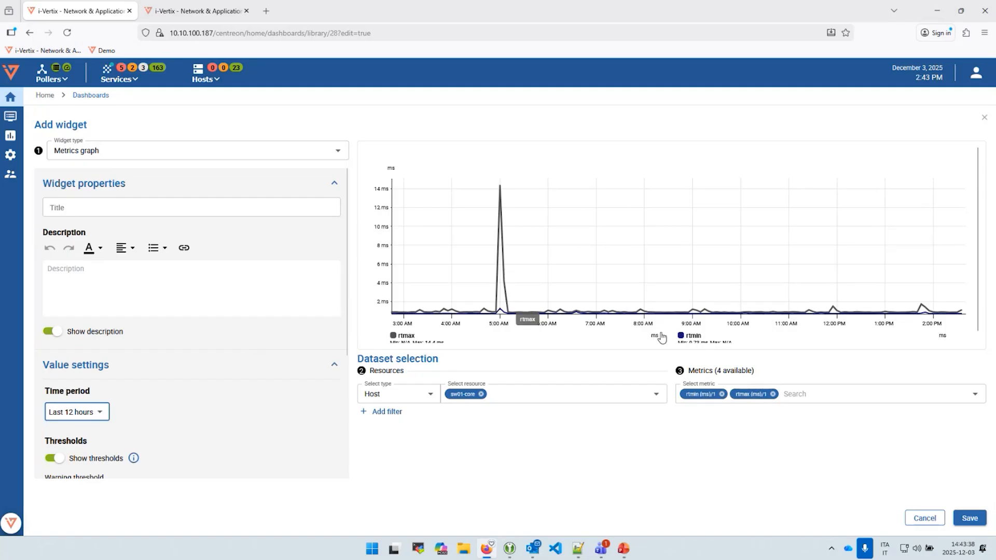
{"action": "left_click", "coordinate": [969, 518]}
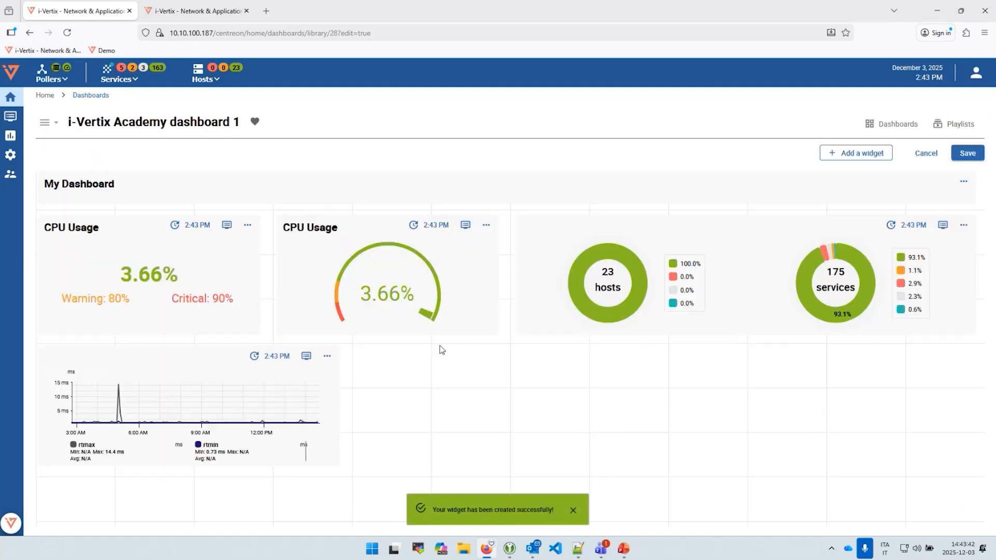
{"action": "left_click_drag", "start_coordinate": [335, 403], "coordinate": [509, 404]}
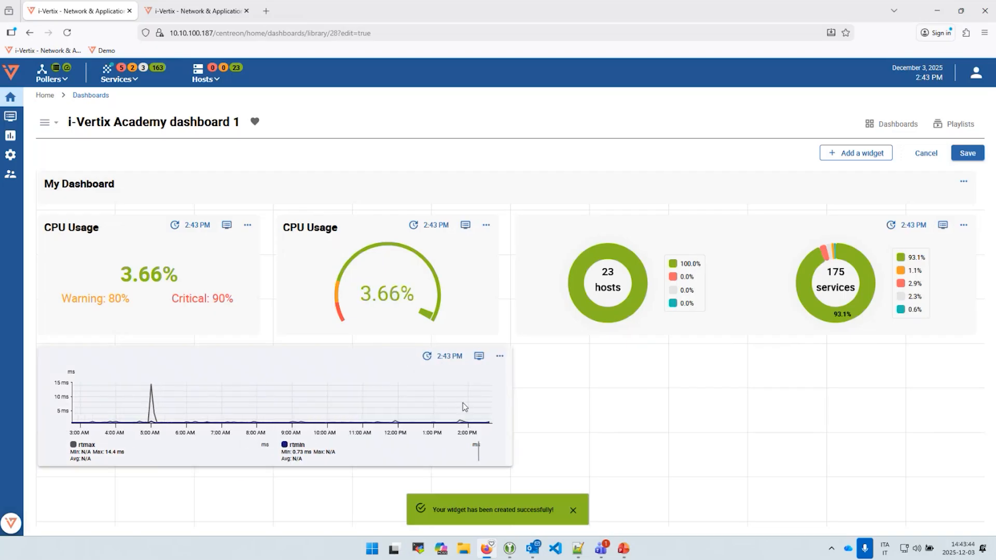
{"action": "left_click_drag", "start_coordinate": [270, 469], "coordinate": [267, 523]}
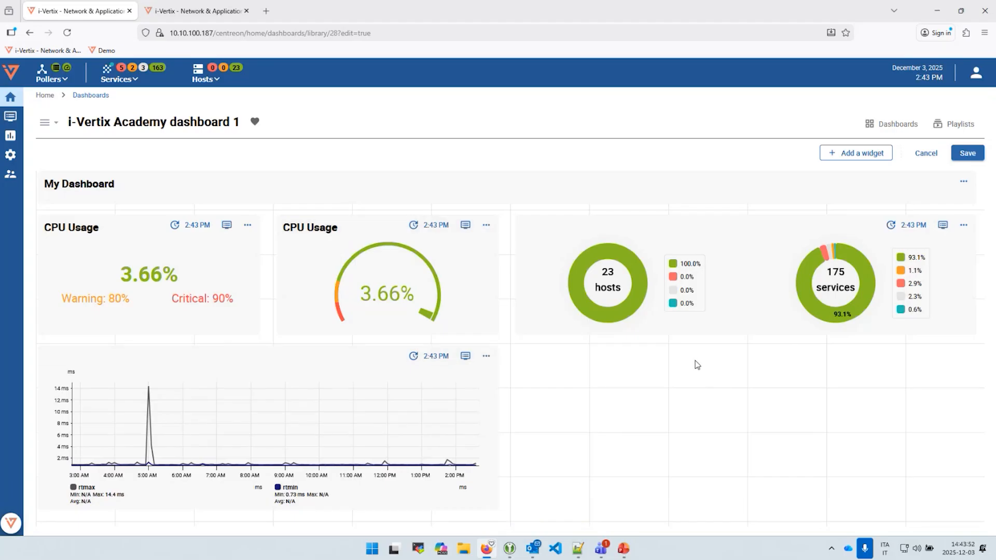
Add another widget of the Status grid type to the dashboard.
{"action": "left_click", "coordinate": [861, 156]}
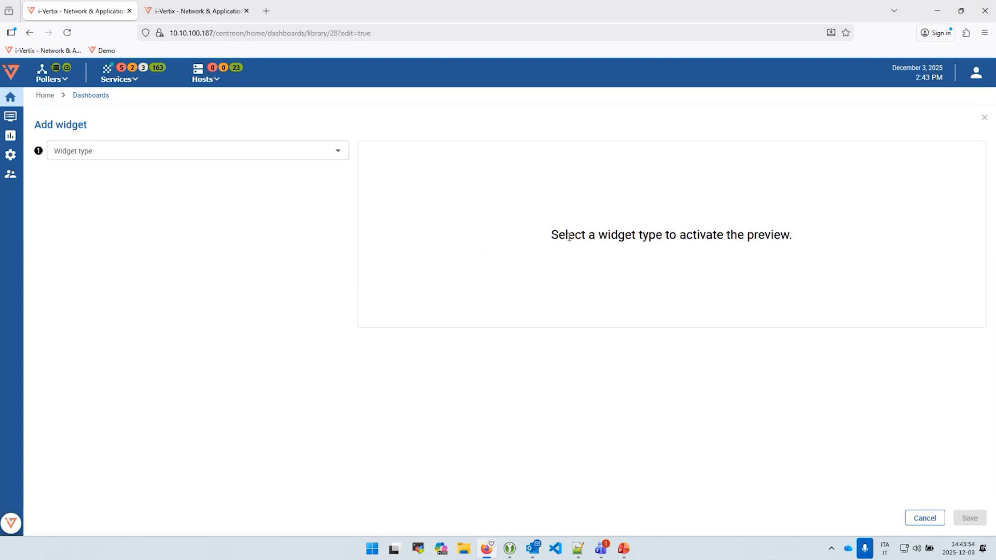
{"action": "left_click", "coordinate": [213, 151]}
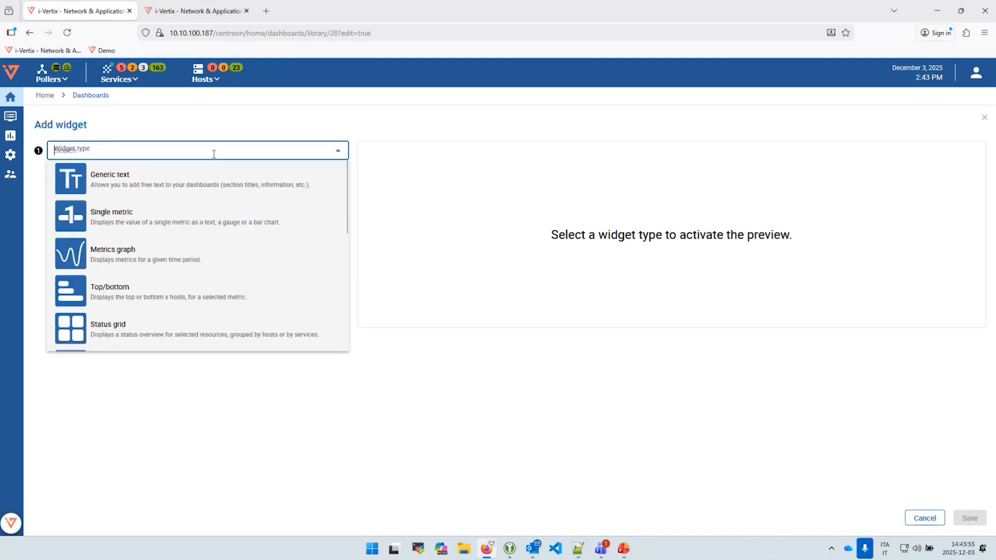
{"action": "left_click", "coordinate": [216, 322]}
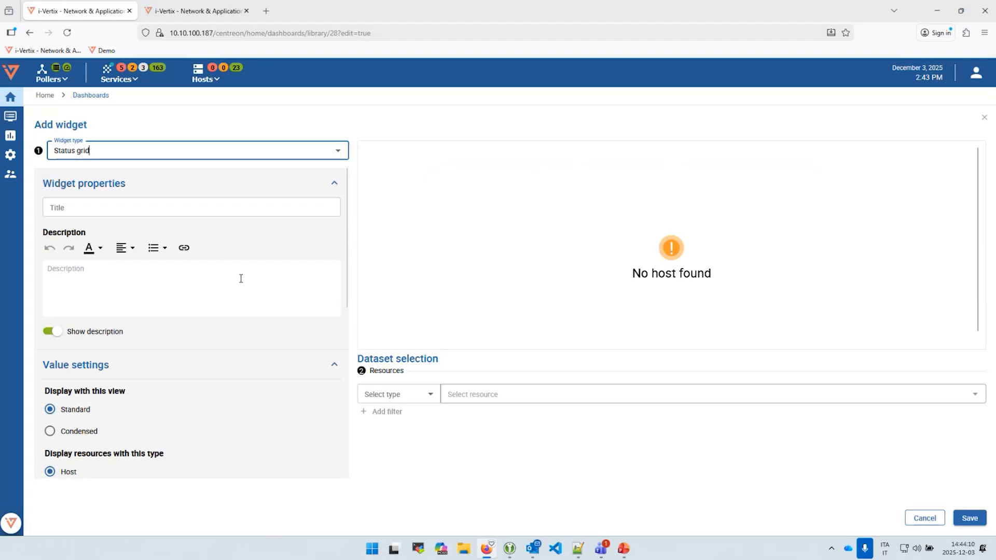
Set the status grid's dataset to the all_hosts host group.
{"action": "left_click", "coordinate": [402, 394]}
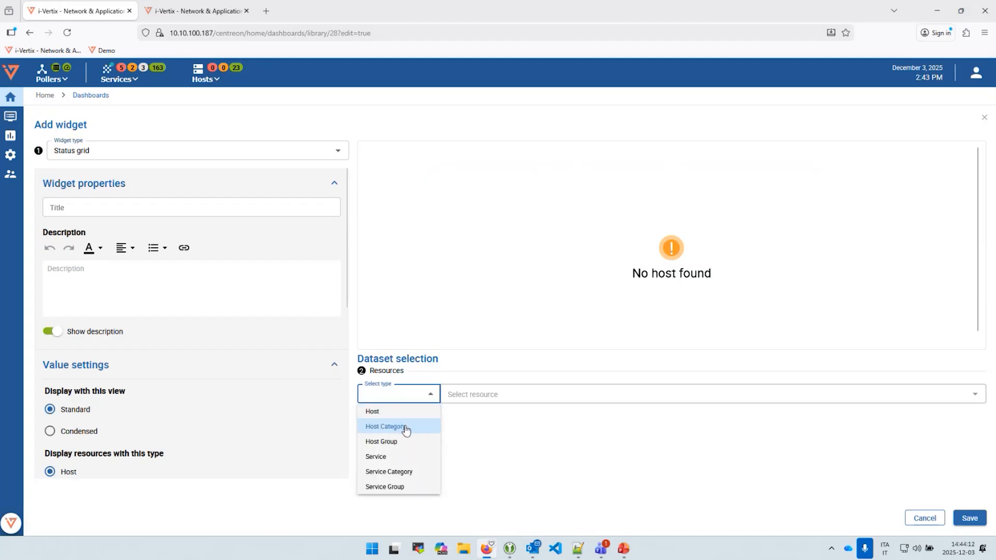
{"action": "left_click", "coordinate": [404, 442]}
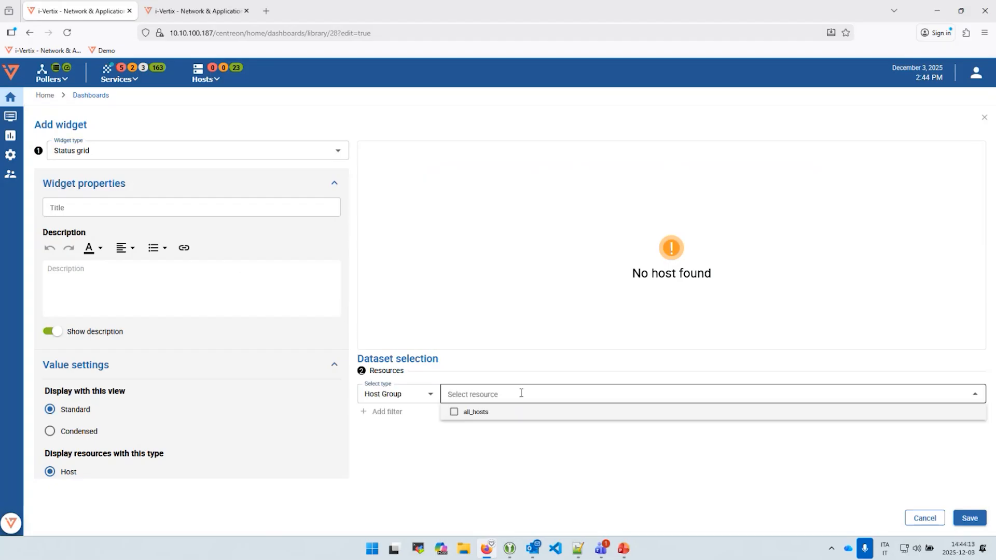
{"action": "left_click", "coordinate": [506, 419]}
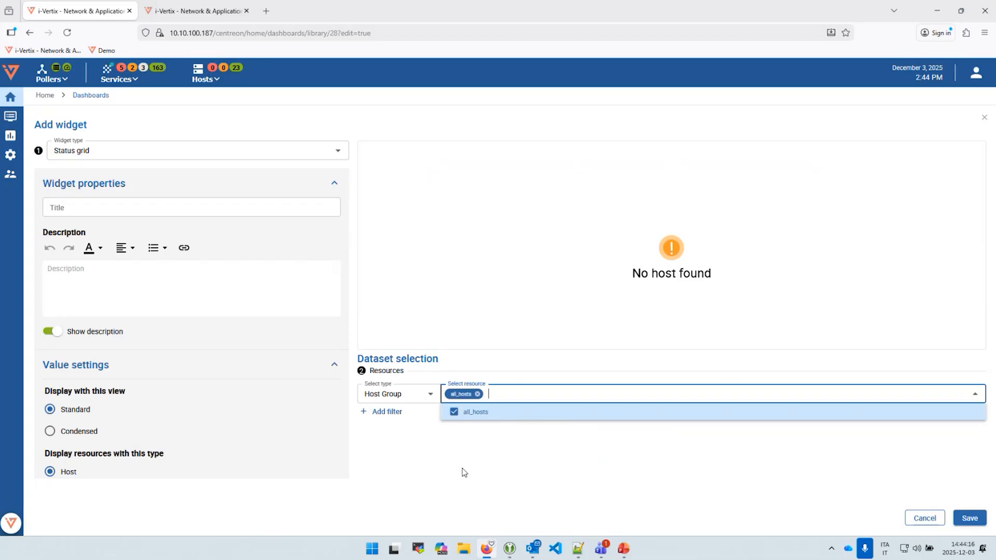
{"action": "left_click", "coordinate": [502, 480]}
Include resources with Success (OK/Up) and Pending status in the status grid.
{"action": "scroll", "coordinate": [187, 298], "scroll_direction": "down", "scroll_amount": 2}
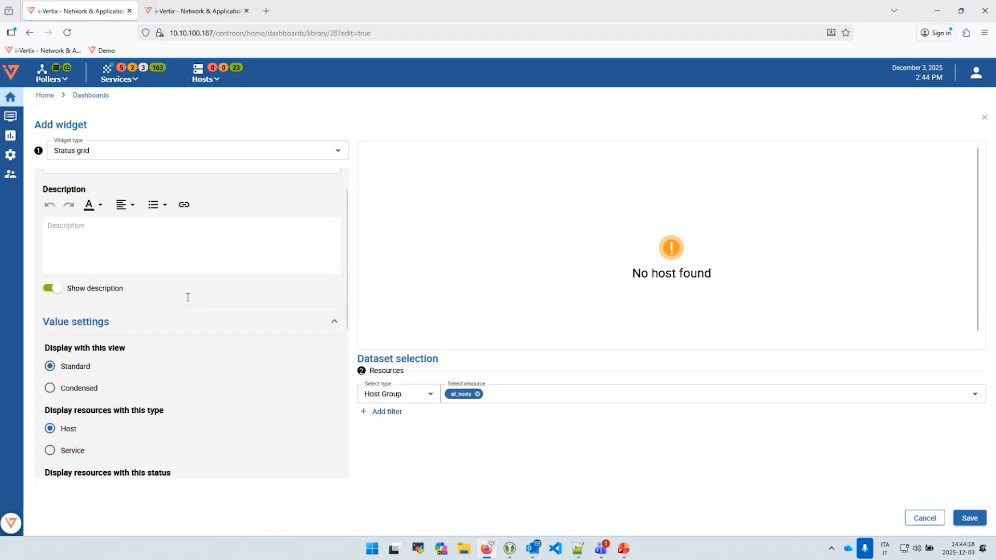
{"action": "scroll", "coordinate": [188, 301], "scroll_direction": "down", "scroll_amount": 2}
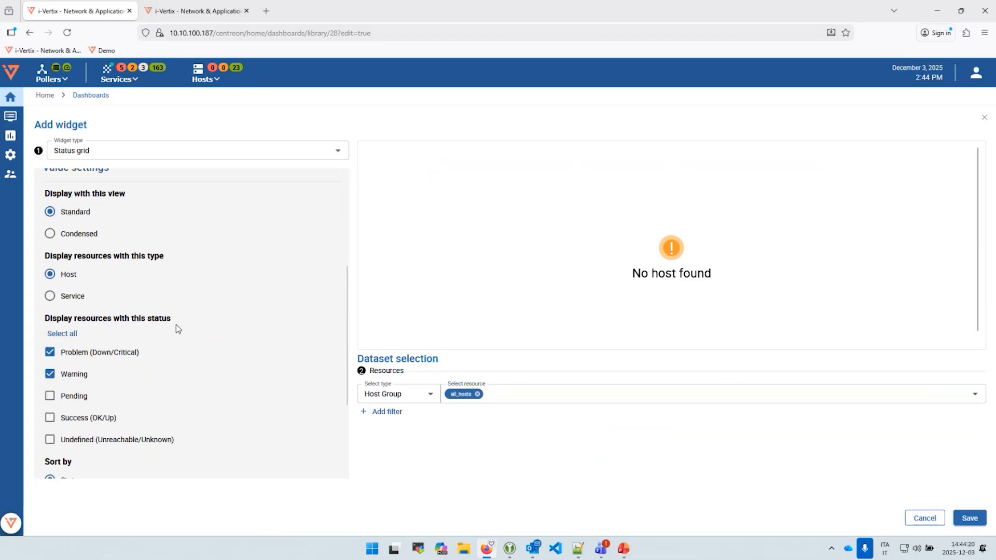
{"action": "scroll", "coordinate": [178, 328], "scroll_direction": "down", "scroll_amount": 2}
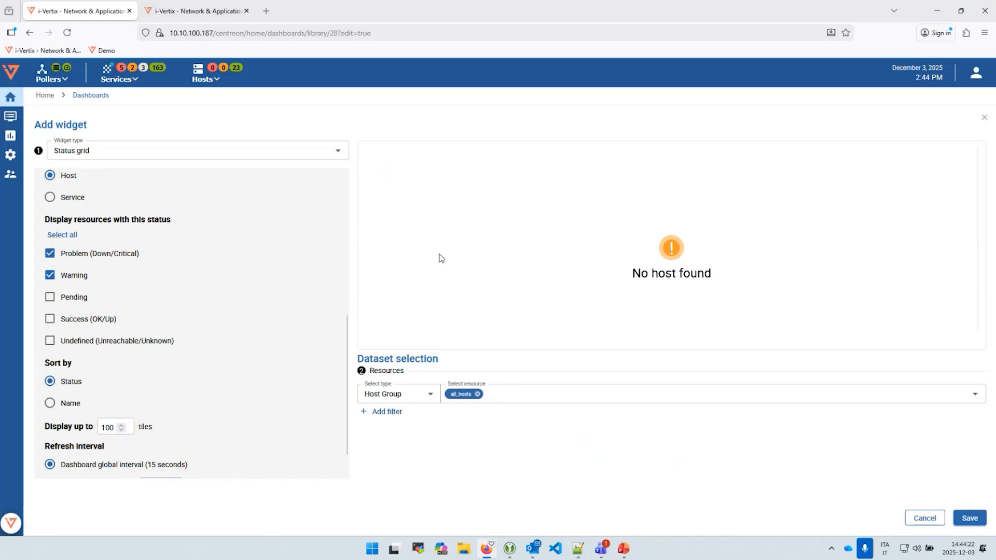
{"action": "left_click", "coordinate": [50, 318]}
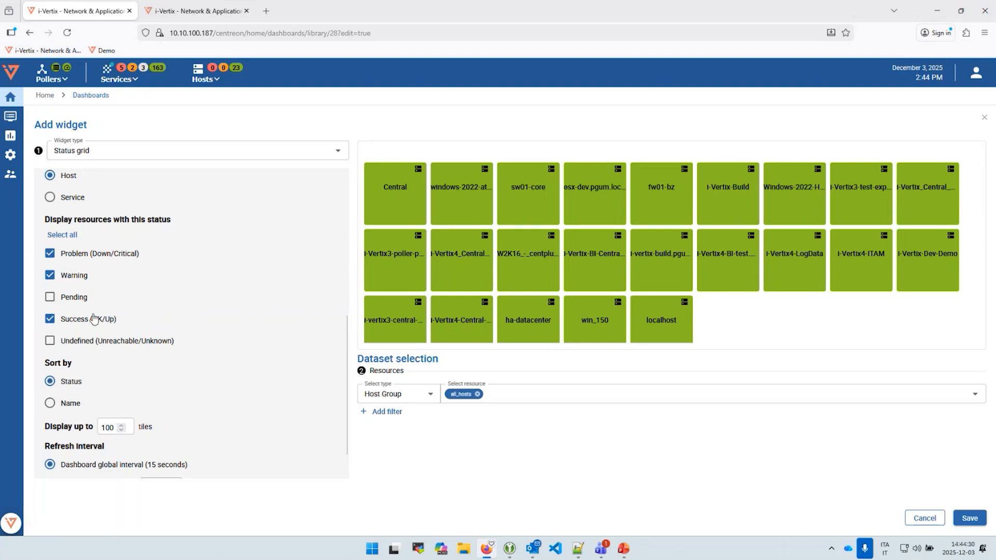
{"action": "left_click", "coordinate": [50, 296]}
Preview the status grid in the Condensed view and return it to the Standard view.
{"action": "scroll", "coordinate": [149, 348], "scroll_direction": "up", "scroll_amount": 4}
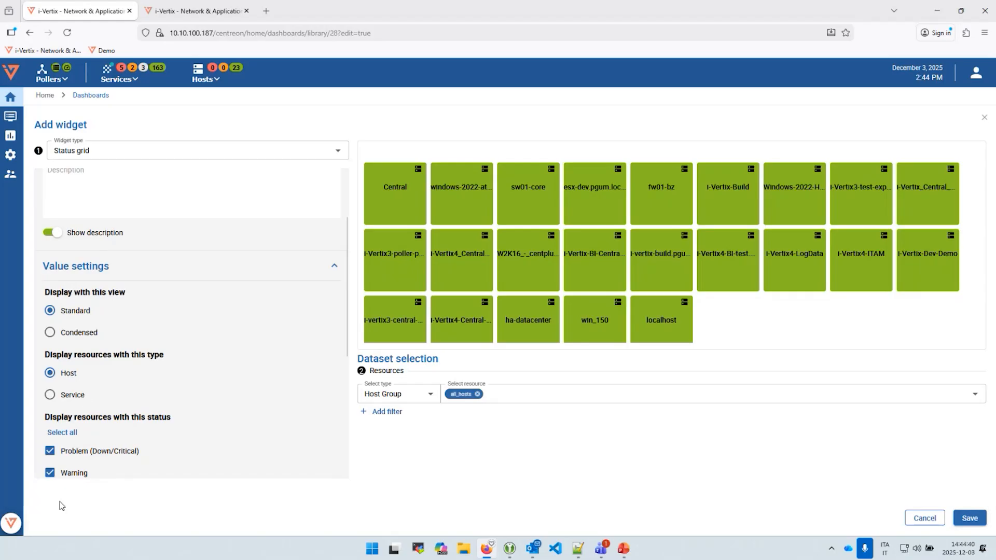
{"action": "left_click", "coordinate": [50, 333]}
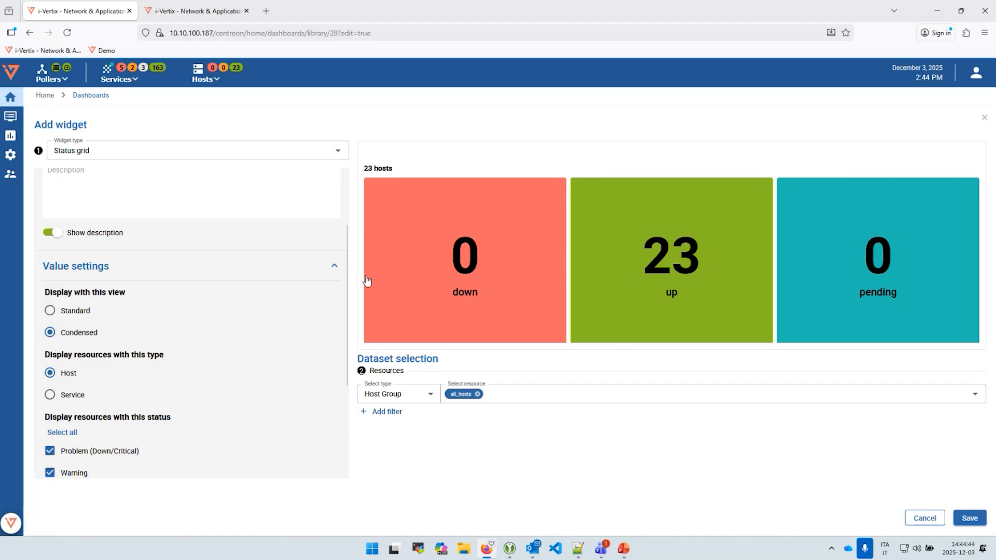
{"action": "left_click", "coordinate": [51, 311]}
Review the status grid's sorting, tile limit and refresh settings, keep the defaults, and save the widget.
{"action": "scroll", "coordinate": [207, 351], "scroll_direction": "down", "scroll_amount": 5}
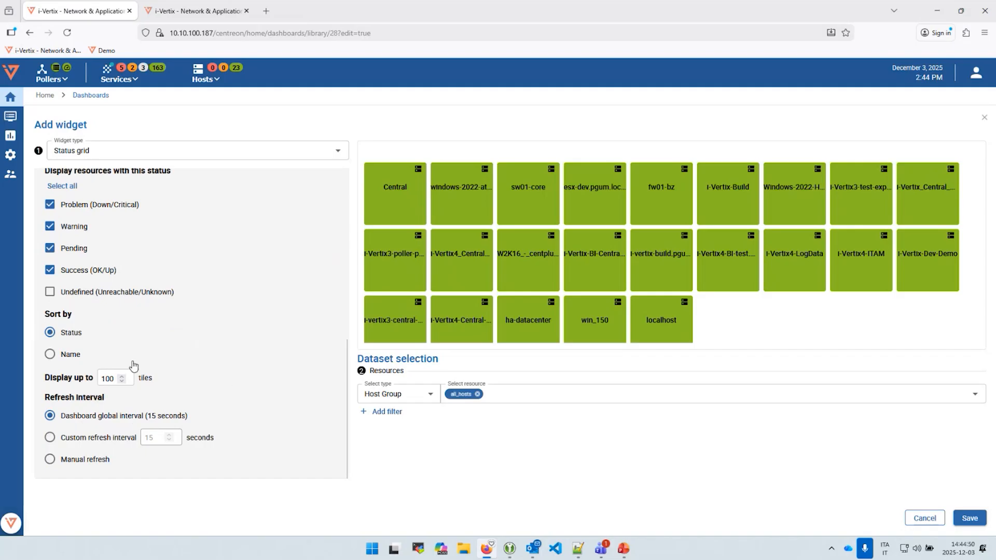
{"action": "scroll", "coordinate": [171, 332], "scroll_direction": "up", "scroll_amount": 5}
{"action": "scroll", "coordinate": [156, 395], "scroll_direction": "down", "scroll_amount": 5}
{"action": "left_click", "coordinate": [969, 518]}
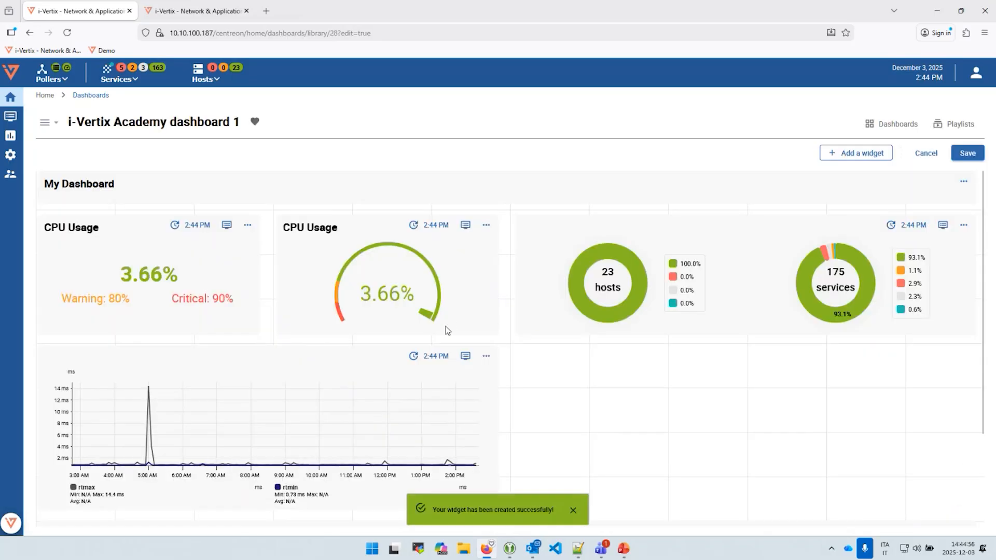
Narrow the status grid widget to five grid columns and place it beside the metrics graph, below the status chart.
{"action": "scroll", "coordinate": [453, 335], "scroll_direction": "down", "scroll_amount": 2}
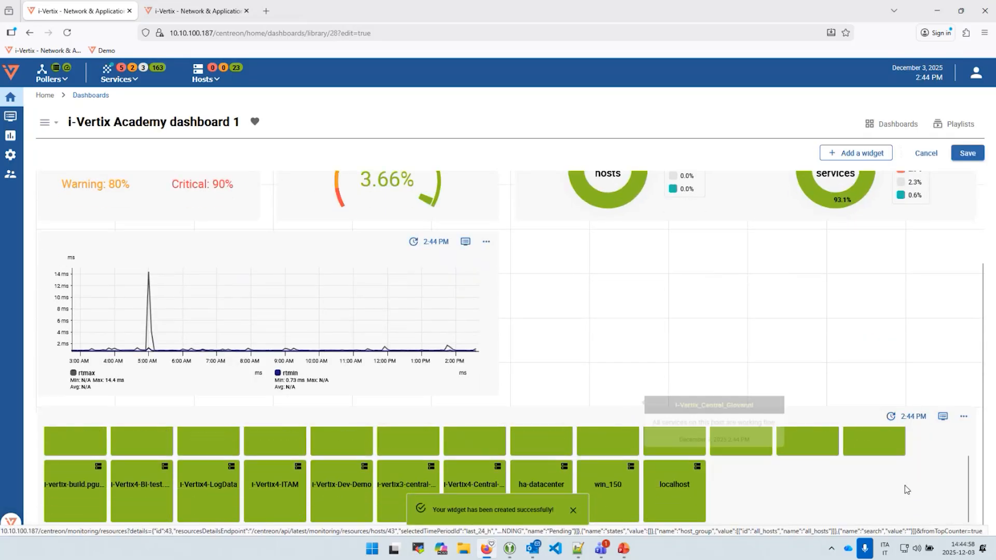
{"action": "left_click_drag", "start_coordinate": [972, 478], "coordinate": [436, 478]}
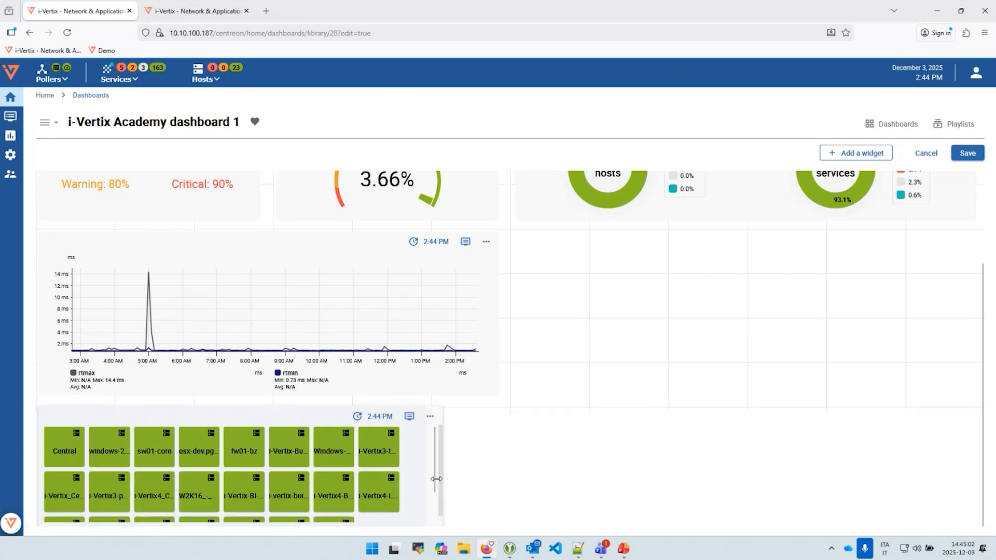
{"action": "left_click_drag", "start_coordinate": [285, 412], "coordinate": [883, 227]}
{"action": "left_click_drag", "start_coordinate": [936, 189], "coordinate": [801, 387]}
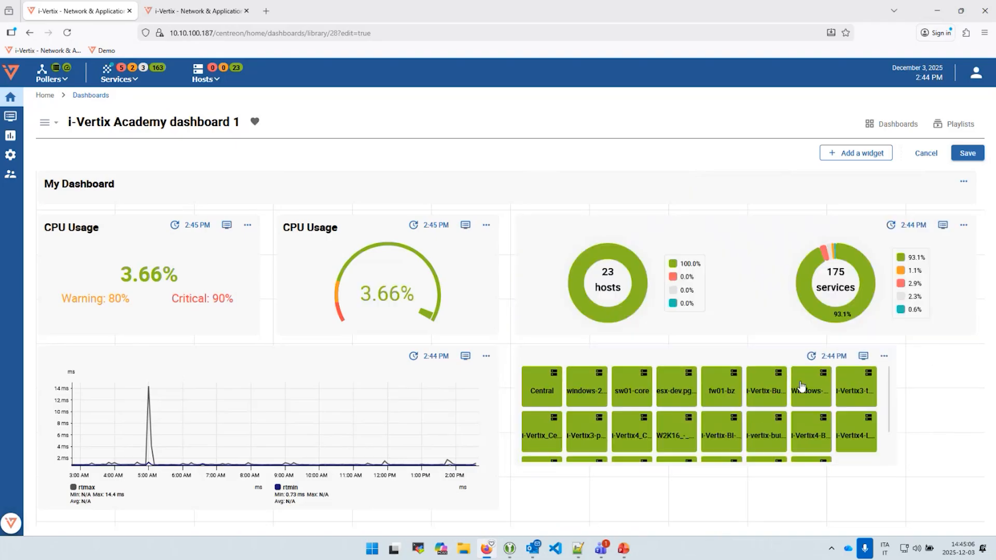
Enlarge the status grid widget to six grid columns by four rows, matching the metrics graph's height, and save the dashboard.
{"action": "scroll", "coordinate": [674, 436], "scroll_direction": "down", "scroll_amount": 2}
{"action": "left_click_drag", "start_coordinate": [696, 467], "coordinate": [698, 501]}
{"action": "left_click_drag", "start_coordinate": [895, 416], "coordinate": [971, 415]}
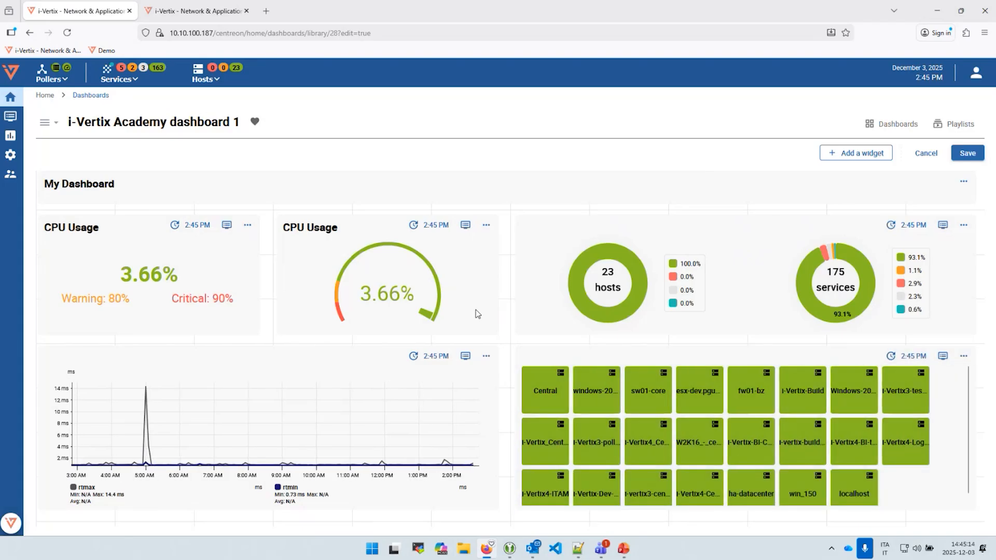
{"action": "left_click", "coordinate": [966, 153]}
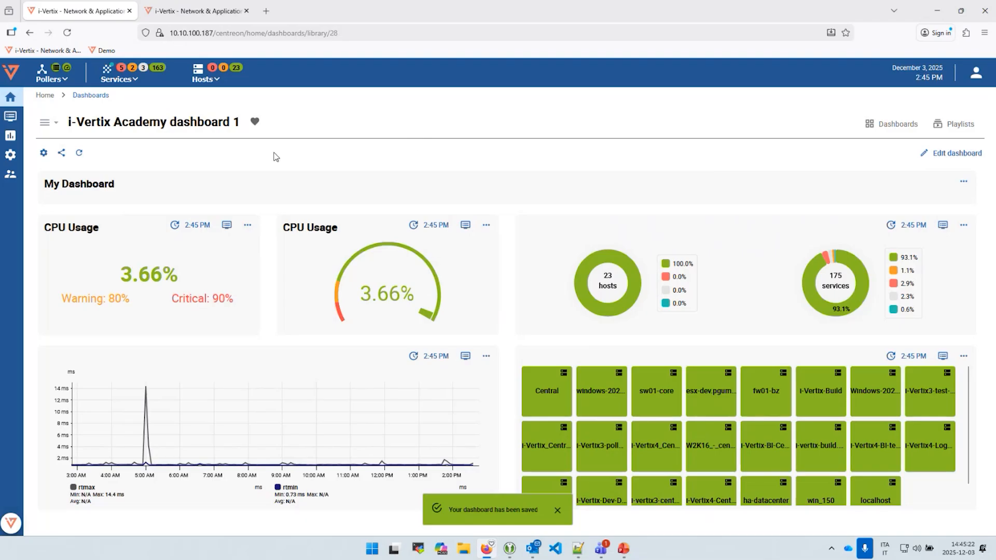
Create a new dashboard named "i-Vertix Dashboard 2" from the dashboards library.
{"action": "left_click", "coordinate": [49, 123]}
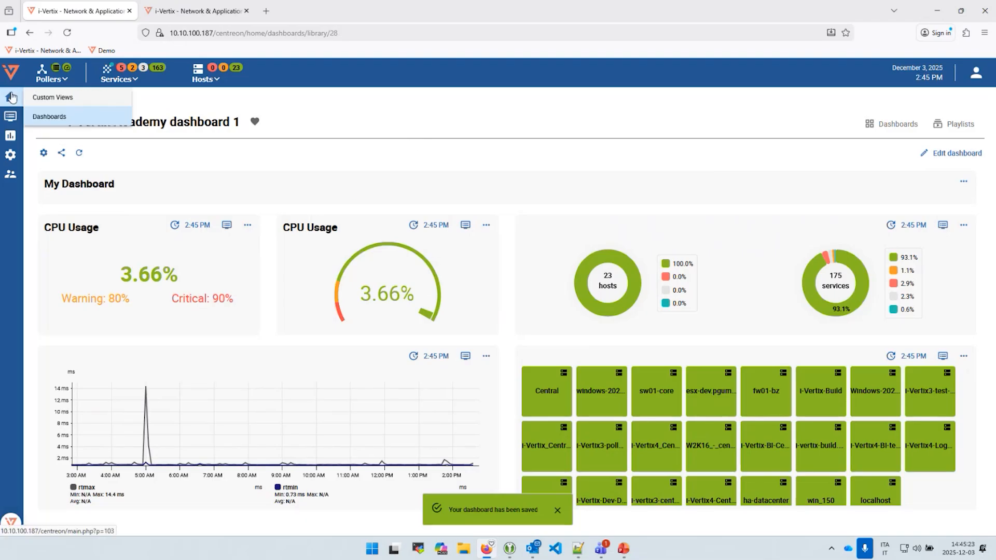
{"action": "left_click", "coordinate": [57, 113]}
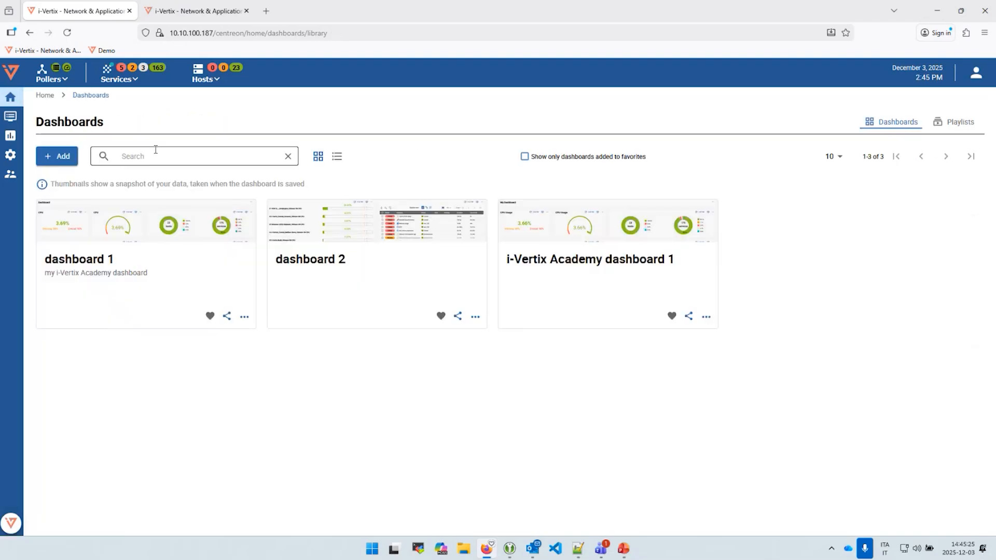
{"action": "left_click", "coordinate": [60, 157]}
{"action": "type", "text": "i-ver"}
{"action": "key", "text": "BackSpace"}
{"action": "key", "text": "BackSpace"}
{"action": "key", "text": "BackSpace"}
{"action": "key", "text": "BackSpace"}
{"action": "type", "text": "-Ve"}
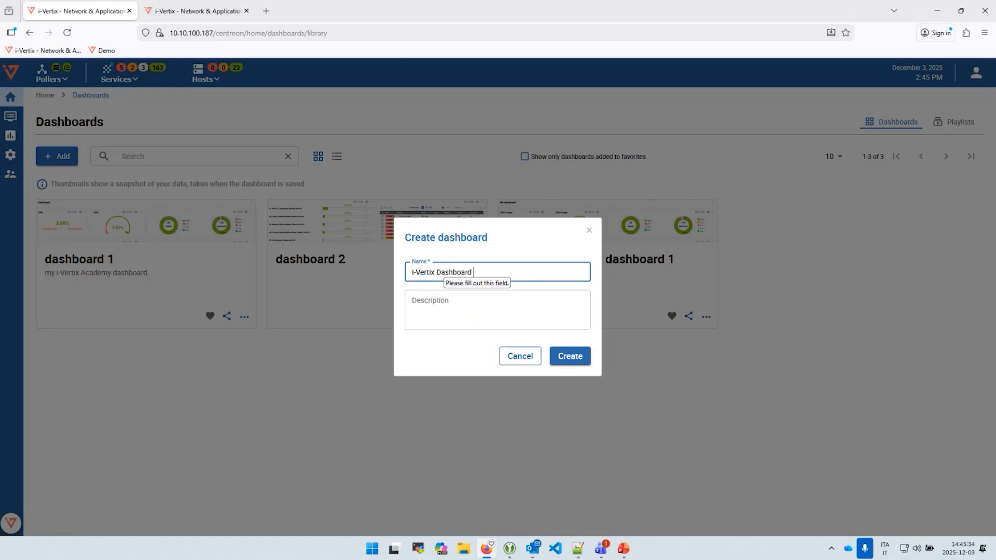
{"action": "left_click", "coordinate": [580, 362]}
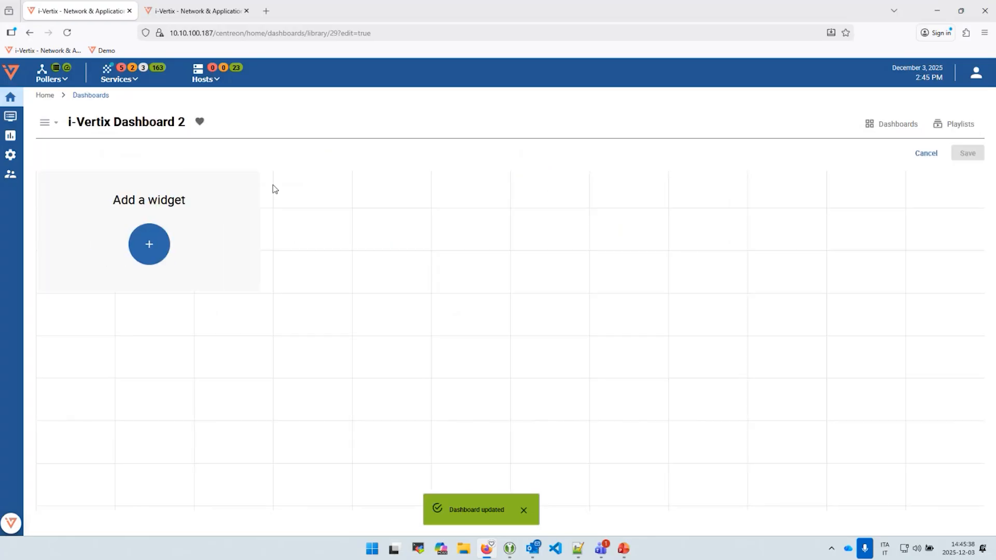
Add a Top/bottom widget to the empty dashboard.
{"action": "left_click", "coordinate": [149, 257]}
{"action": "left_click", "coordinate": [251, 152]}
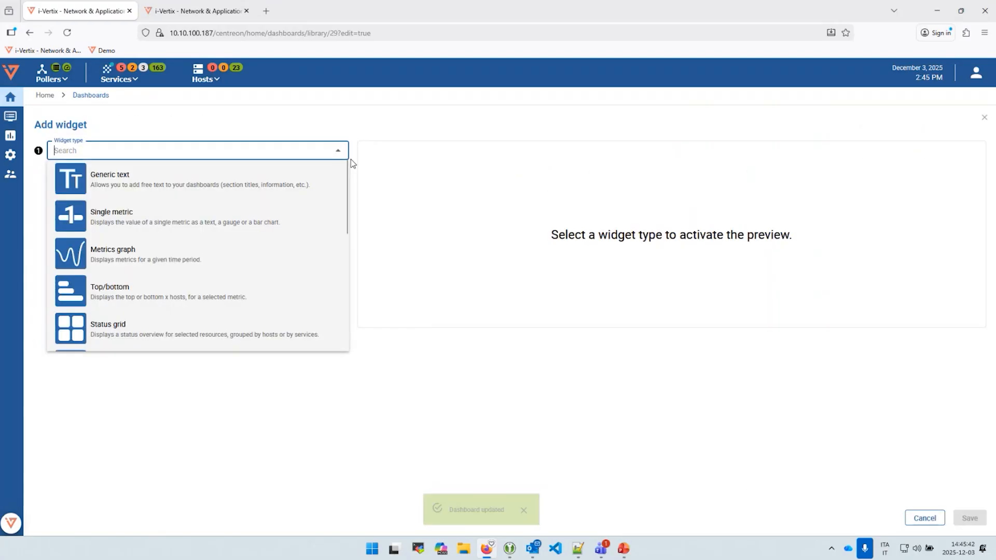
{"action": "scroll", "coordinate": [220, 189], "scroll_direction": "down", "scroll_amount": 5}
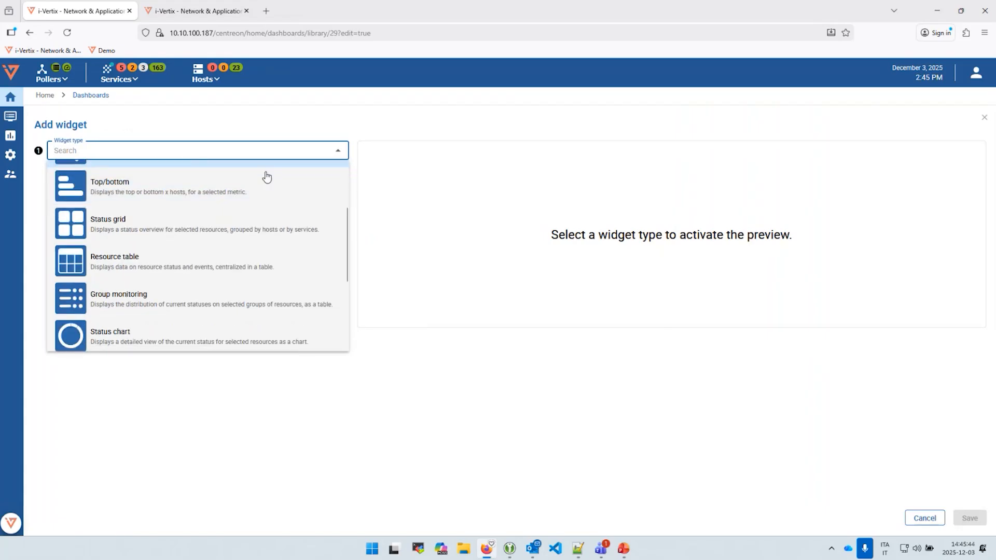
{"action": "scroll", "coordinate": [266, 177], "scroll_direction": "up", "scroll_amount": 3}
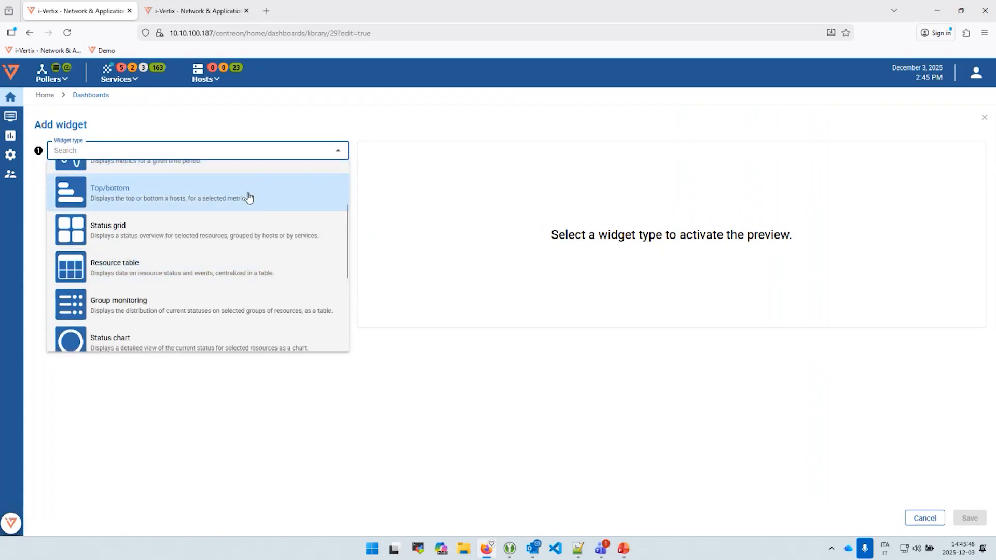
{"action": "left_click", "coordinate": [260, 179]}
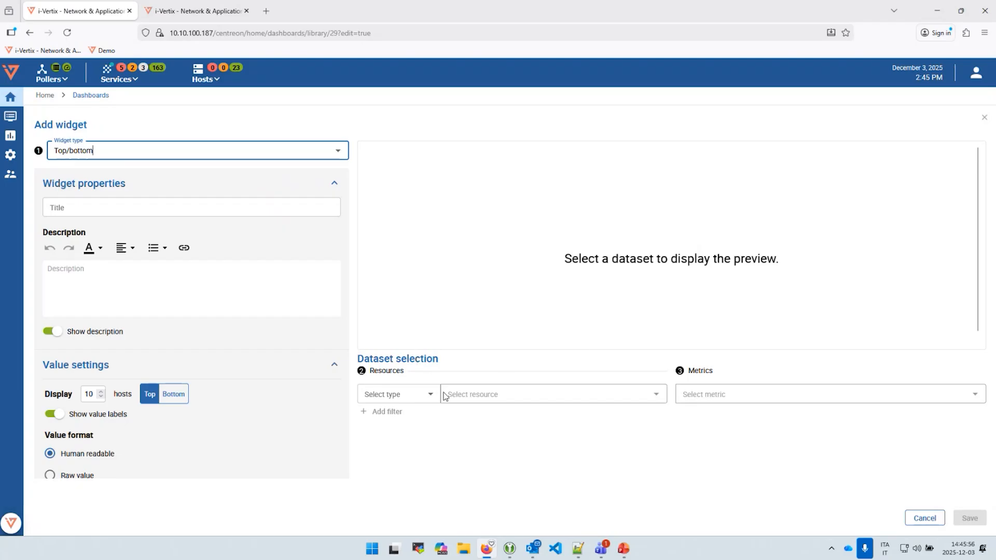
Set the Top/bottom widget's dataset resources to the host group all_hosts.
{"action": "left_click", "coordinate": [417, 395]}
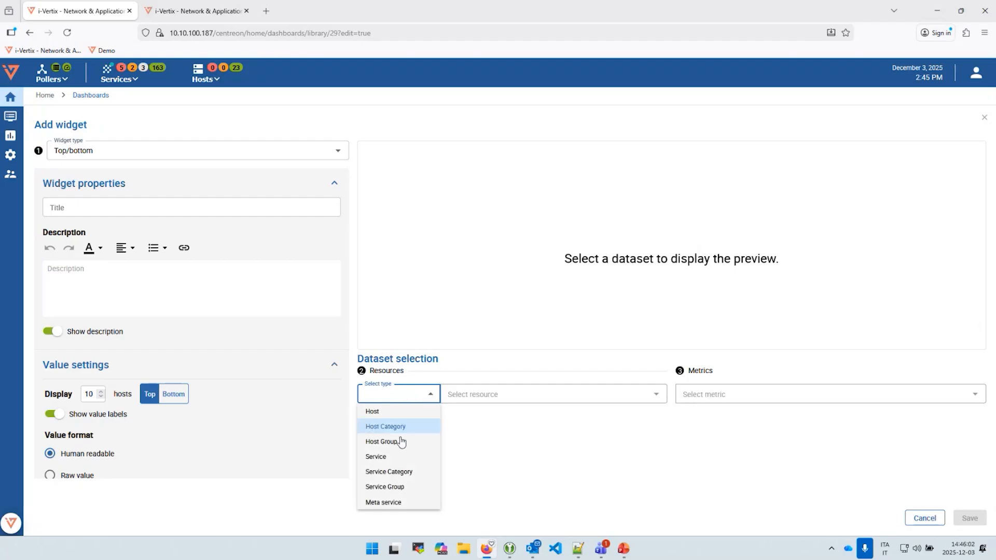
{"action": "left_click", "coordinate": [427, 442]}
{"action": "left_click", "coordinate": [511, 400]}
{"action": "left_click", "coordinate": [506, 417]}
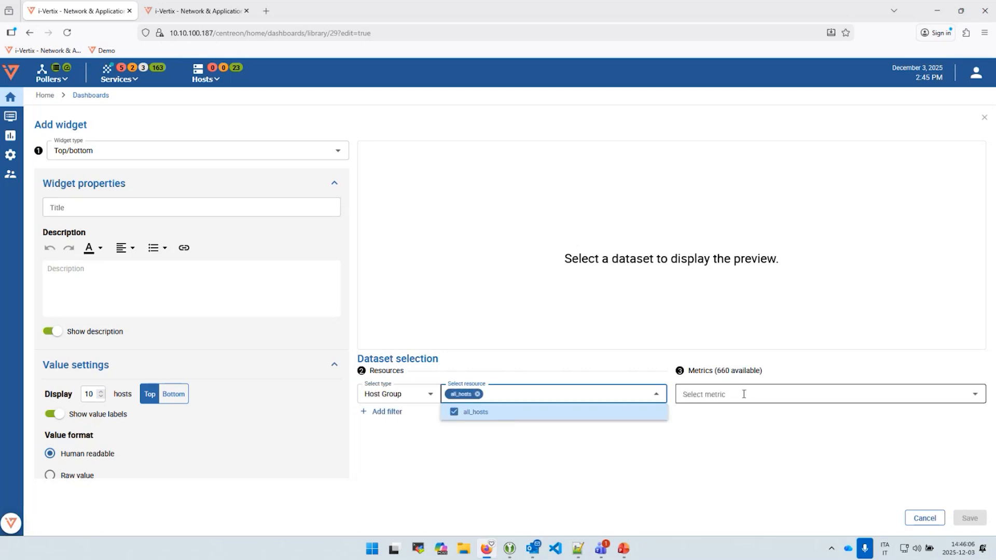
Search the available metrics for cpu and select cpu_total (%) as the widget's metric.
{"action": "left_click", "coordinate": [753, 392]}
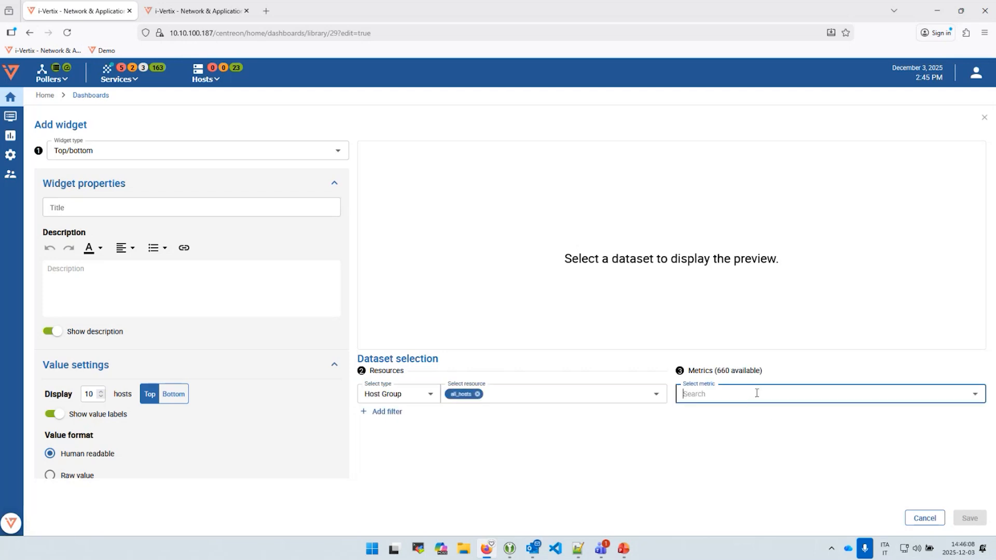
{"action": "left_click", "coordinate": [760, 394]}
{"action": "left_click", "coordinate": [761, 394]}
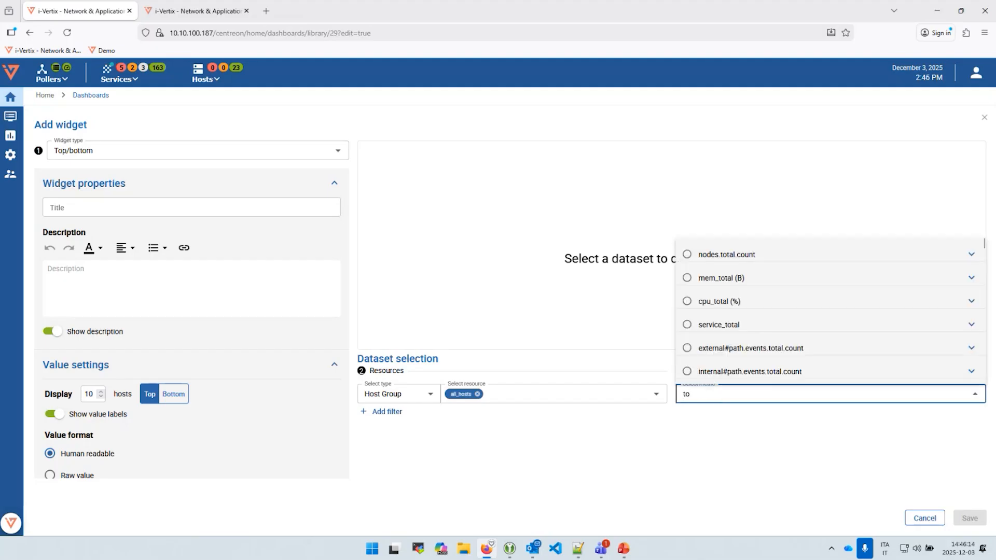
{"action": "key", "text": "BackSpace"}
{"action": "key", "text": "BackSpace"}
{"action": "type", "text": "cpu"}
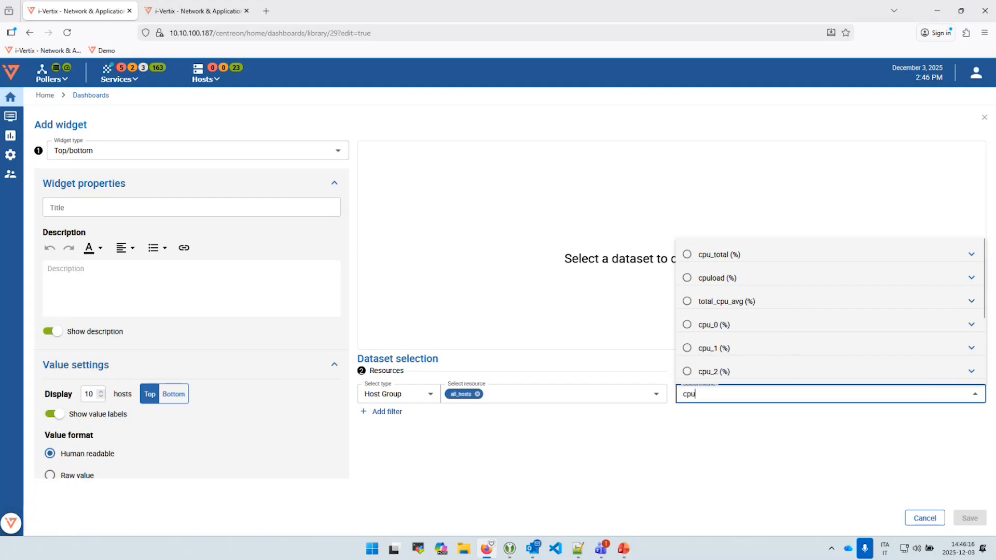
{"action": "left_click", "coordinate": [686, 255]}
{"action": "key", "text": "BackSpace"}
{"action": "key", "text": "BackSpace"}
{"action": "key", "text": "BackSpace"}
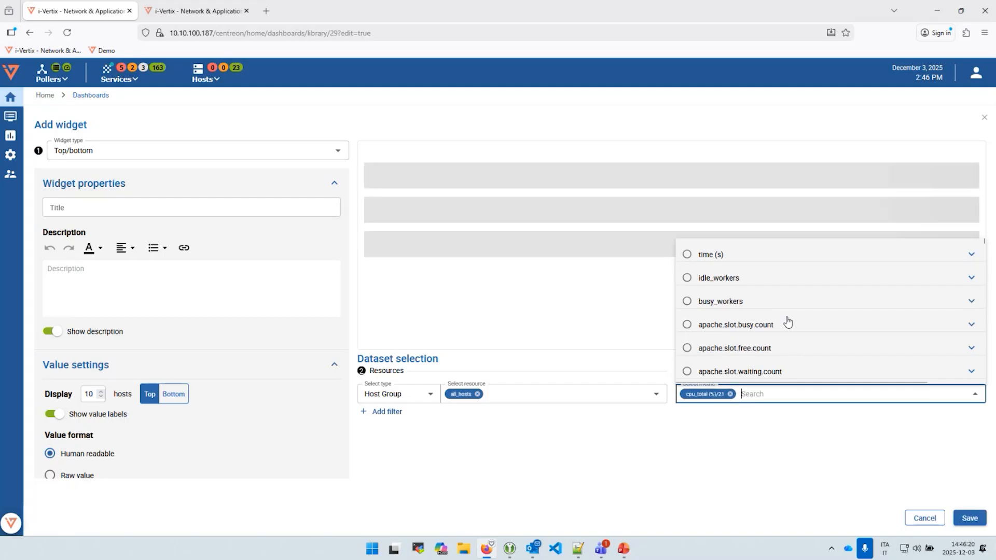
{"action": "left_click", "coordinate": [585, 490]}
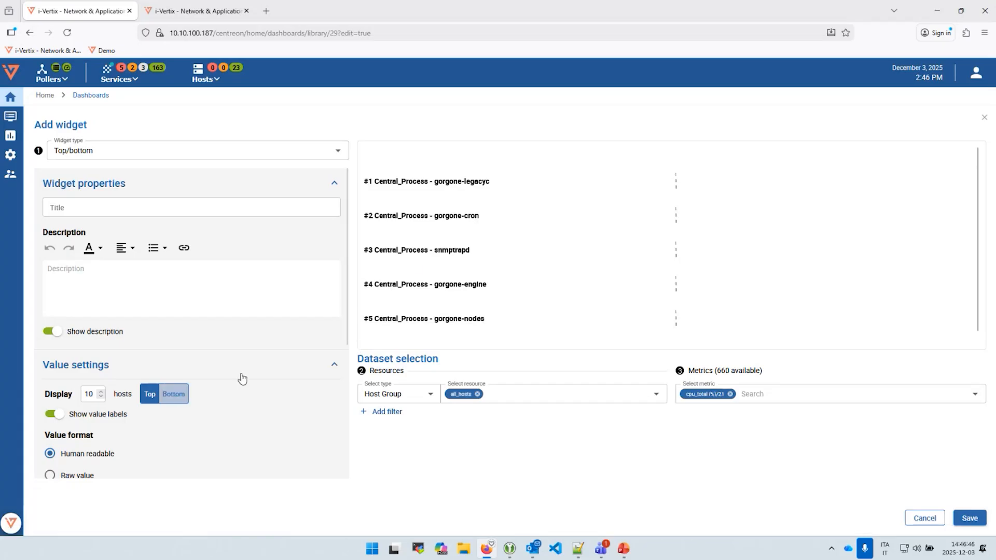
Switch the ranking to Bottom and review the host count, value format and threshold settings, keeping their defaults.
{"action": "left_click", "coordinate": [173, 394]}
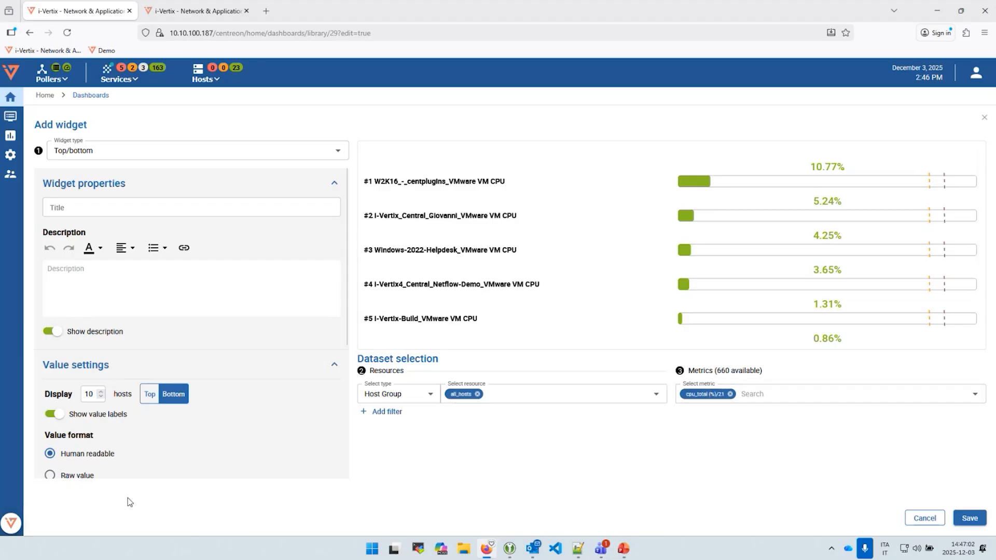
{"action": "double_click", "coordinate": [86, 394]}
{"action": "scroll", "coordinate": [233, 399], "scroll_direction": "down", "scroll_amount": 2}
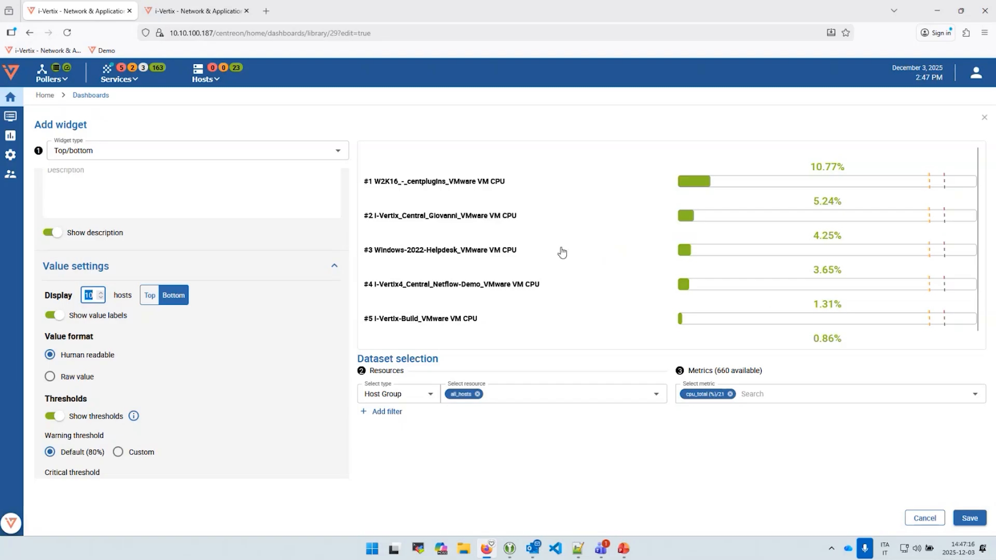
{"action": "scroll", "coordinate": [129, 309], "scroll_direction": "down", "scroll_amount": 3}
{"action": "scroll", "coordinate": [170, 316], "scroll_direction": "up", "scroll_amount": 2}
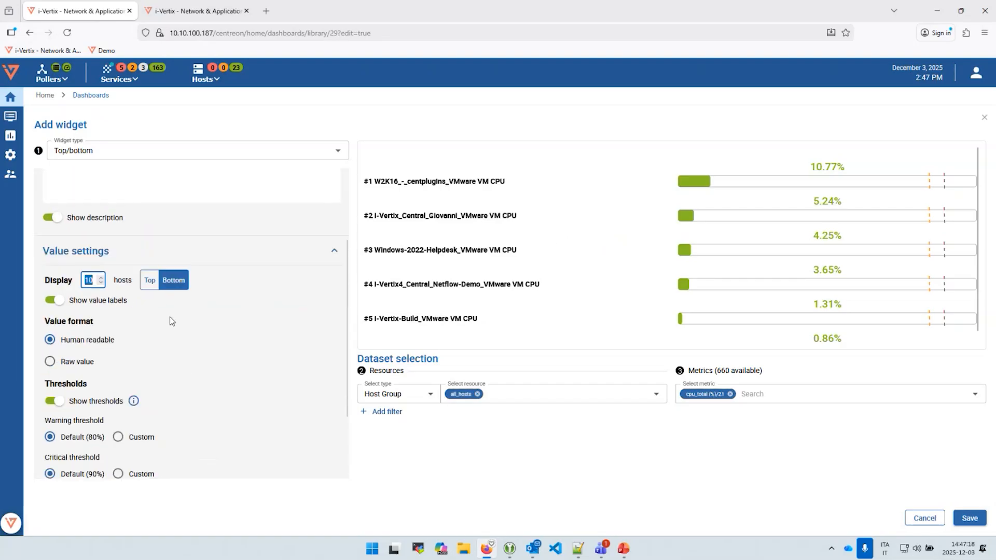
{"action": "scroll", "coordinate": [169, 316], "scroll_direction": "up", "scroll_amount": 3}
Save the Top/bottom widget and resize it to six grid columns by eight rows.
{"action": "left_click", "coordinate": [969, 518]}
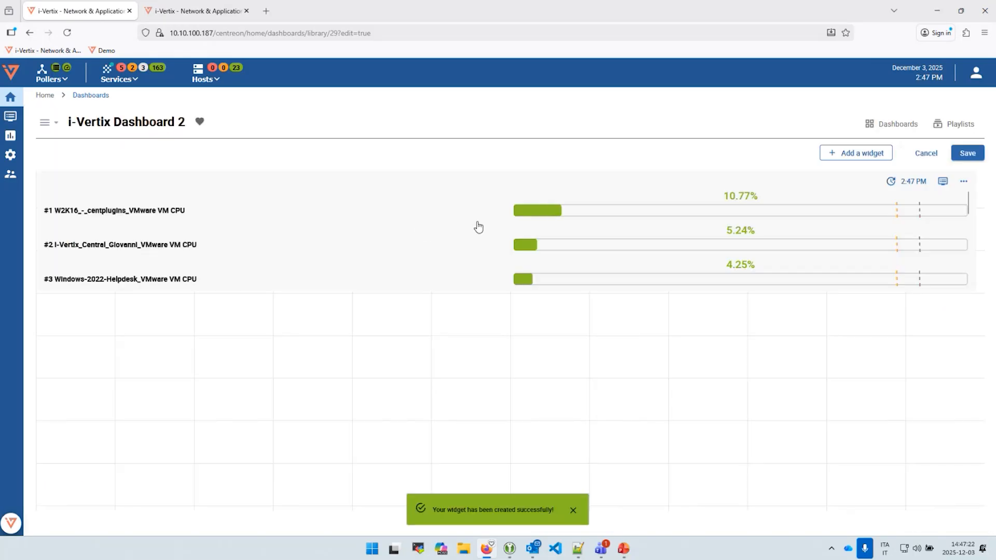
{"action": "left_click_drag", "start_coordinate": [971, 223], "coordinate": [514, 215]}
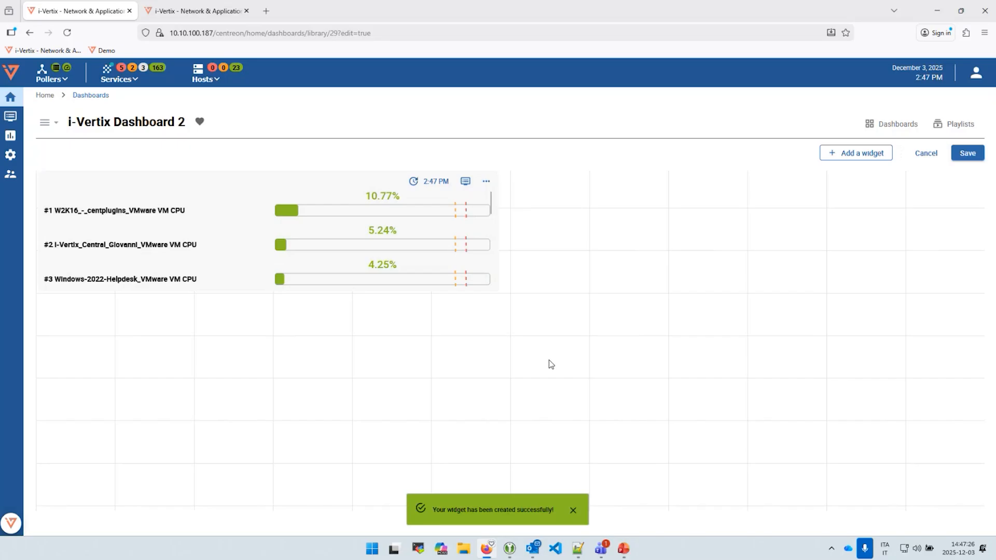
{"action": "left_click_drag", "start_coordinate": [233, 289], "coordinate": [221, 507]}
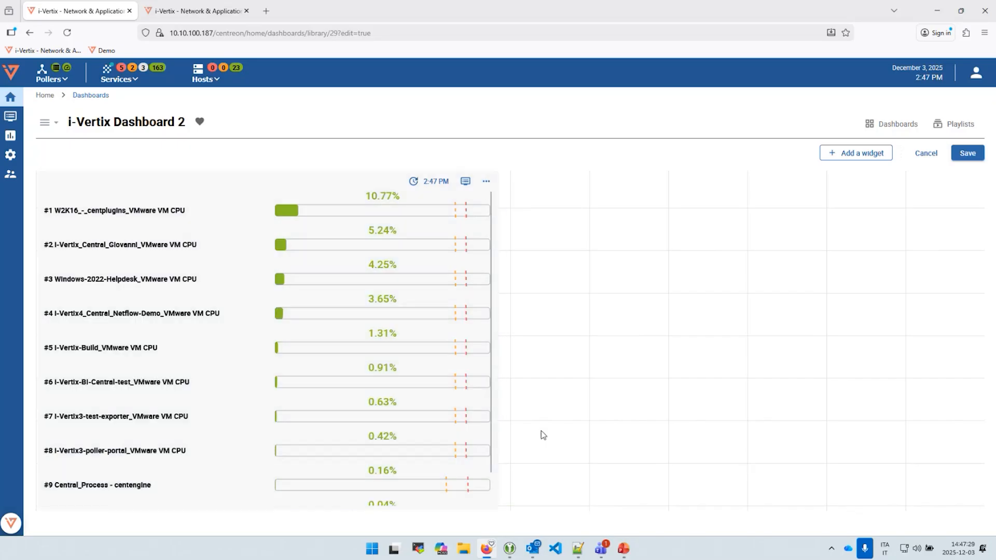
Add a Resource table widget to the dashboard.
{"action": "left_click", "coordinate": [858, 153]}
{"action": "left_click", "coordinate": [133, 152]}
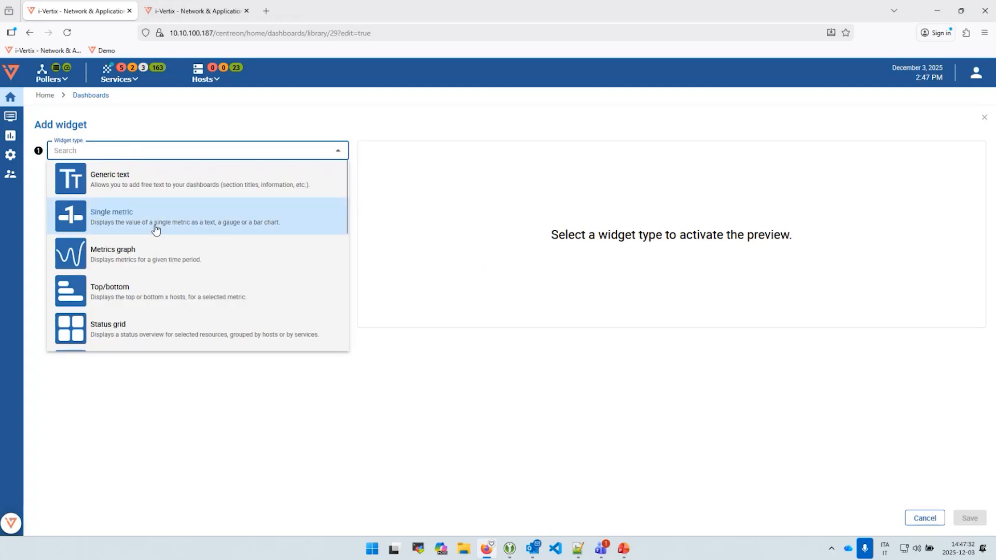
{"action": "scroll", "coordinate": [187, 228], "scroll_direction": "down", "scroll_amount": 3}
{"action": "left_click", "coordinate": [186, 260]}
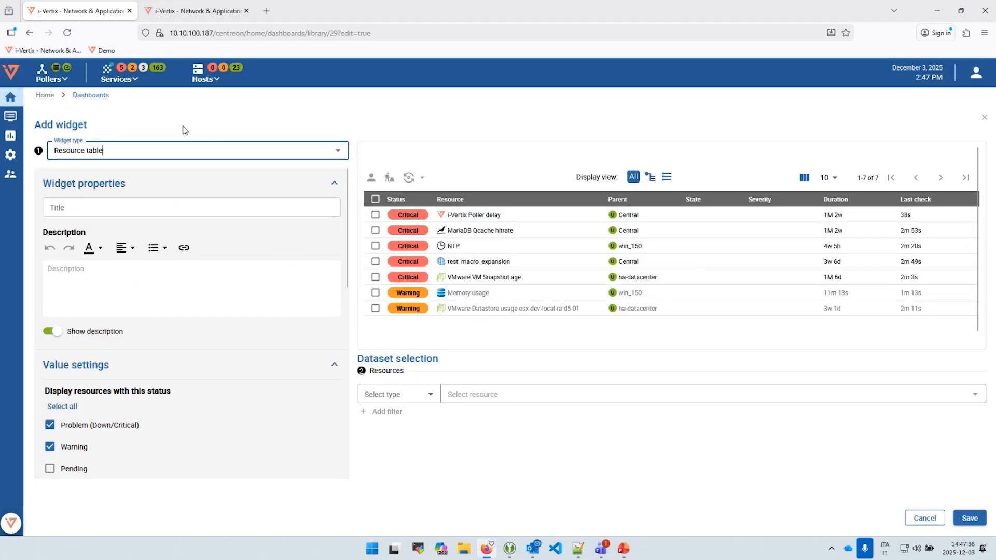
{"action": "mouse_move", "coordinate": [14, 118]}
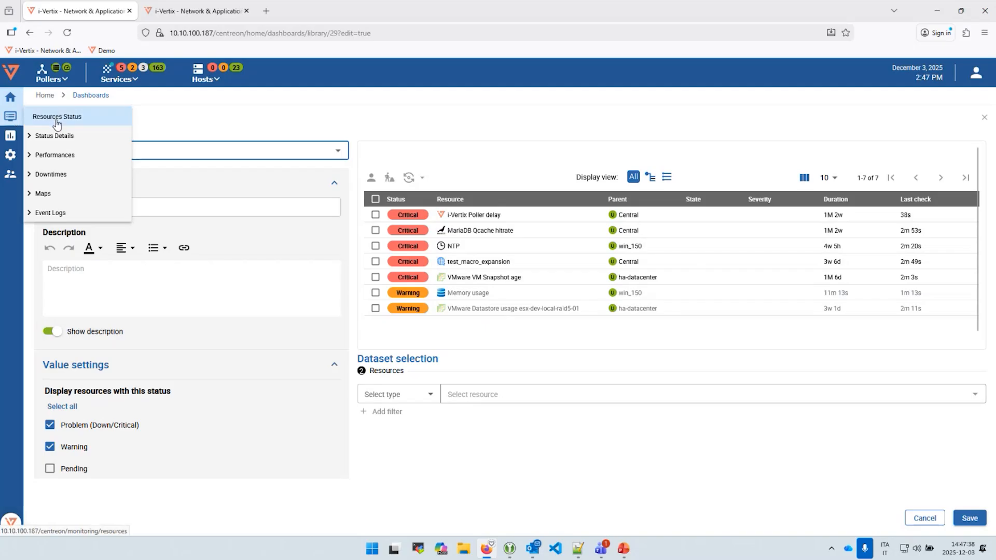
Include resources with the Success (OK/Up) status in the Resource table's value settings.
{"action": "scroll", "coordinate": [64, 336], "scroll_direction": "down", "scroll_amount": 2}
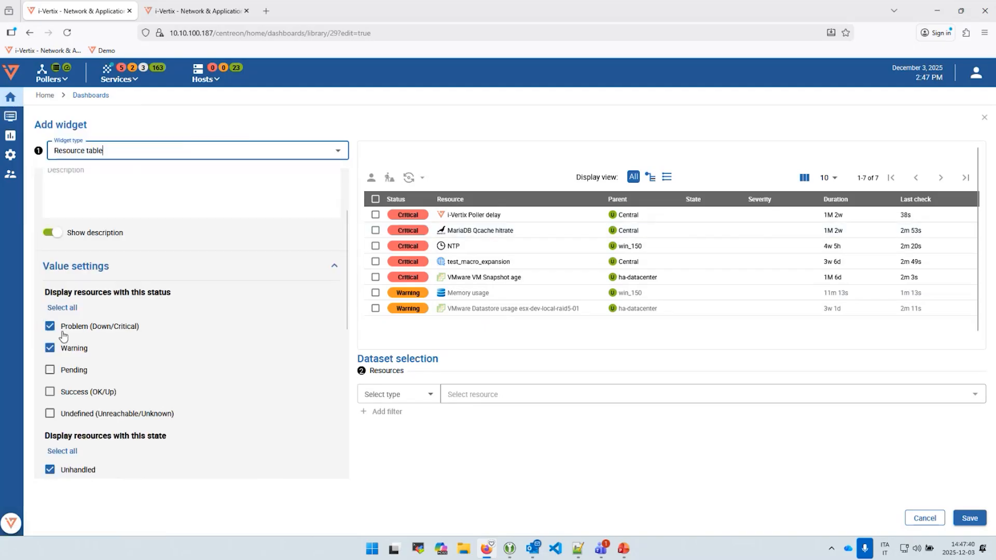
{"action": "left_click", "coordinate": [50, 392]}
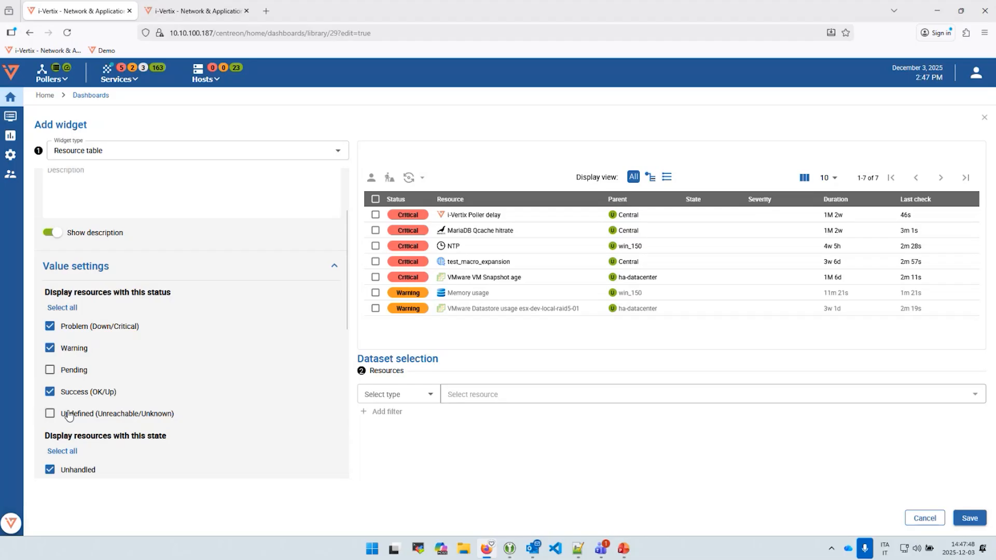
{"action": "scroll", "coordinate": [111, 338], "scroll_direction": "down", "scroll_amount": 2}
Set the Resource table's dataset to the host group all_hosts and save the widget.
{"action": "left_click", "coordinate": [396, 394]}
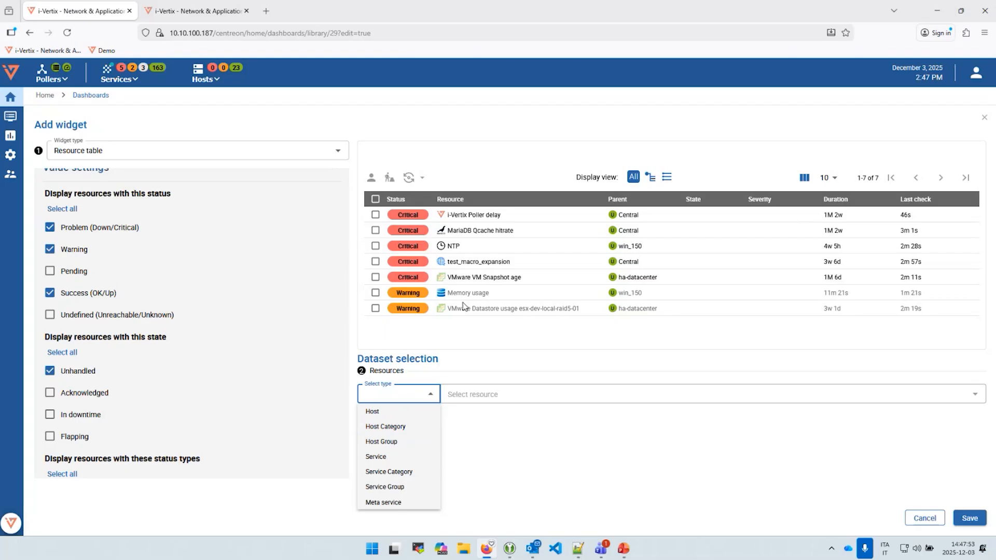
{"action": "left_click", "coordinate": [404, 441]}
{"action": "left_click", "coordinate": [494, 413]}
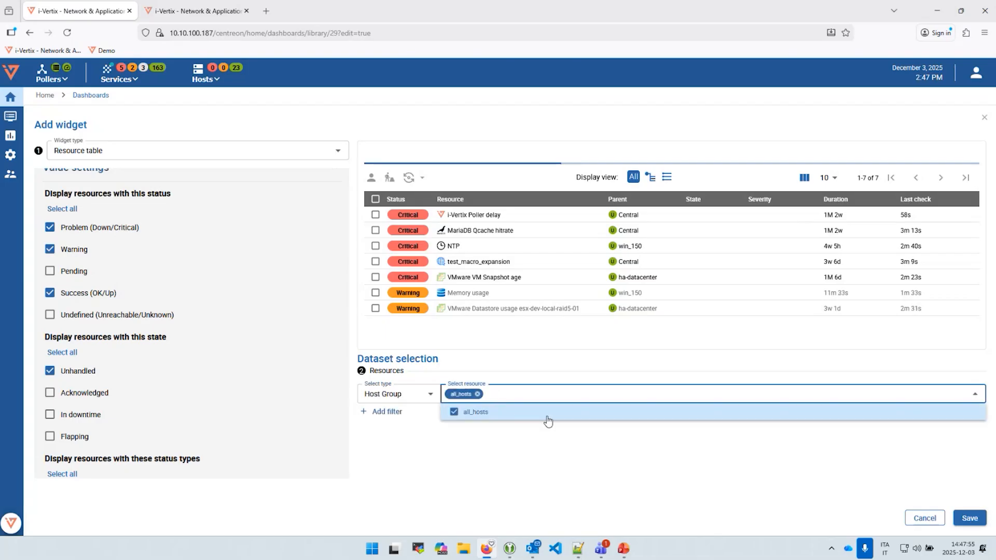
{"action": "left_click", "coordinate": [836, 479]}
{"action": "left_click", "coordinate": [969, 519]}
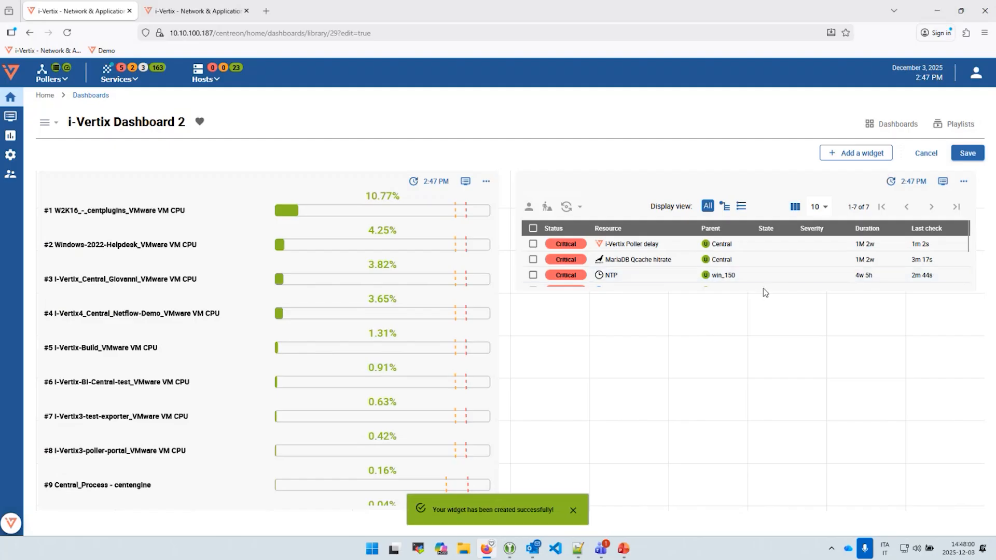
Enlarge the Resource table widget to eight rows, matching the Top/bottom widget's height, and save the dashboard.
{"action": "left_click_drag", "start_coordinate": [764, 288], "coordinate": [733, 505]}
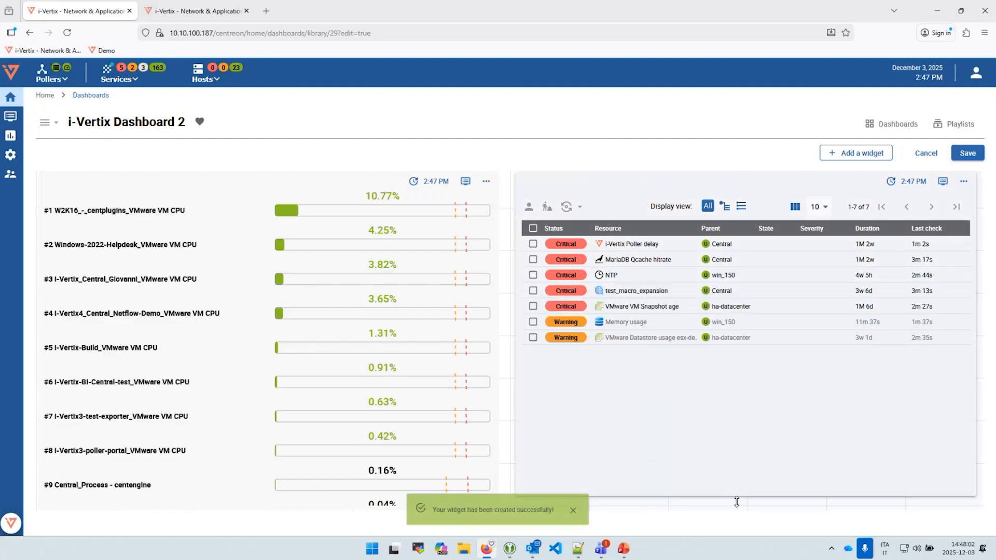
{"action": "left_click", "coordinate": [967, 153]}
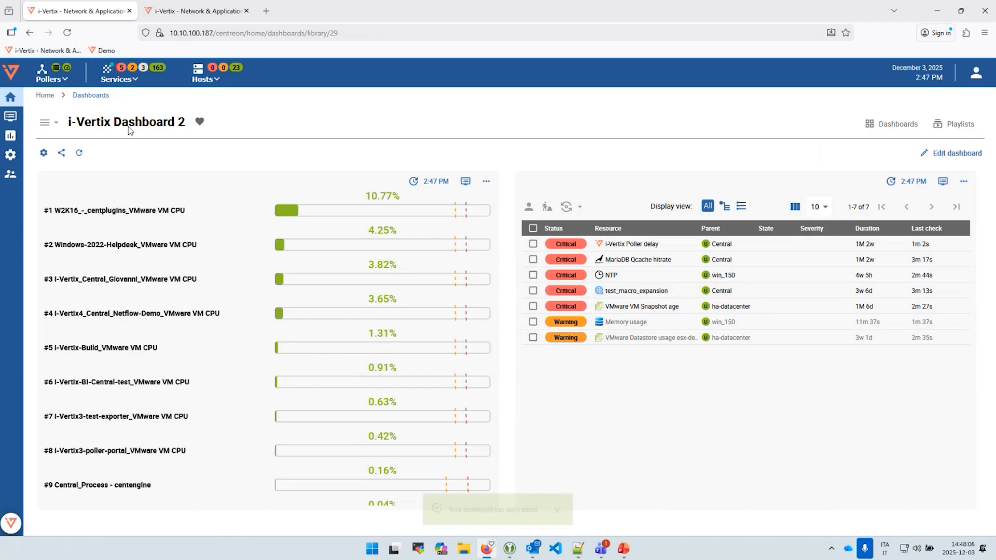
Create another dashboard named "dashboard3" from the dashboards library.
{"action": "mouse_move", "coordinate": [10, 94]}
{"action": "left_click", "coordinate": [50, 117]}
{"action": "left_click", "coordinate": [58, 156]}
{"action": "left_click", "coordinate": [490, 267]}
{"action": "type", "text": "dashb"}
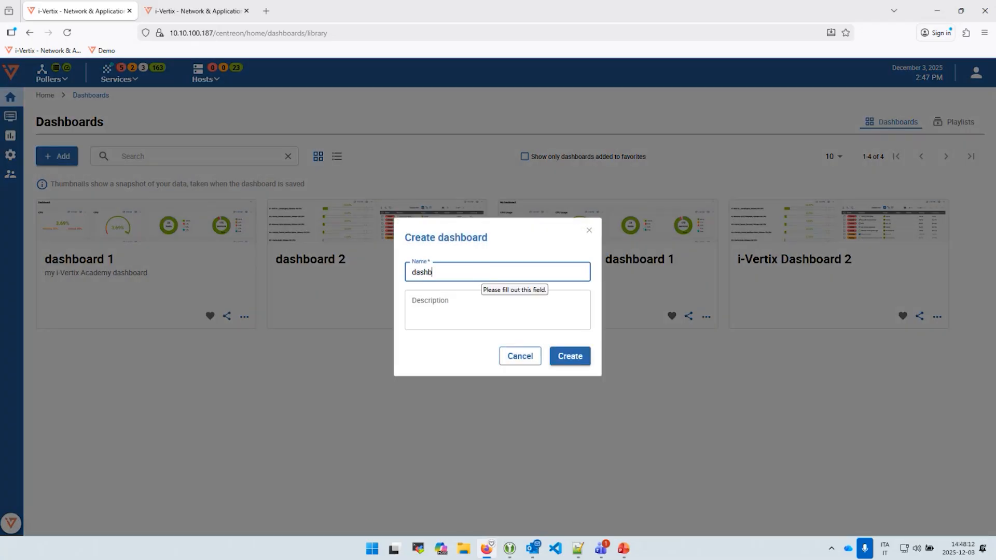
{"action": "type", "text": "oard3"}
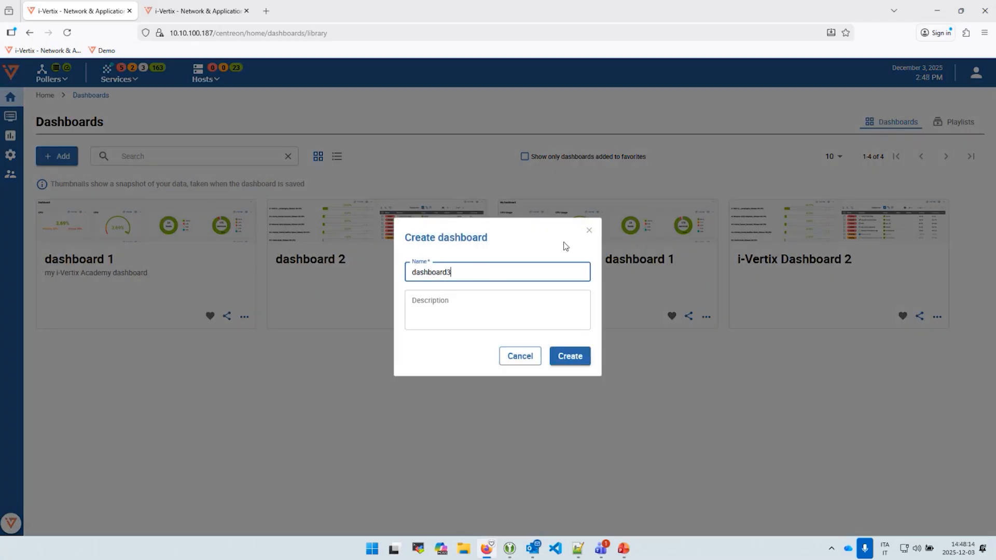
{"action": "left_click", "coordinate": [570, 355]}
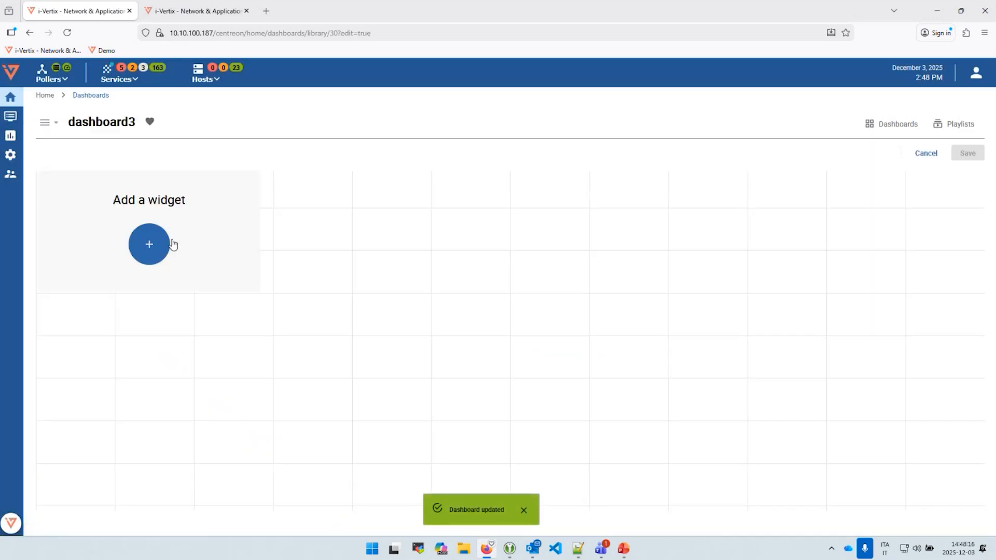
Add a Map widget to dashboard3.
{"action": "left_click", "coordinate": [149, 244]}
{"action": "left_click", "coordinate": [117, 151]}
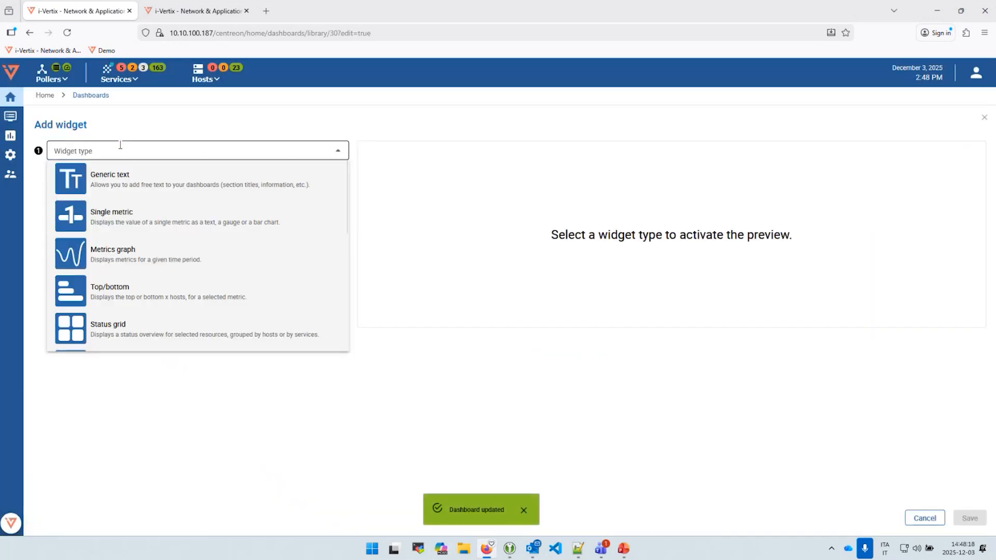
{"action": "scroll", "coordinate": [177, 209], "scroll_direction": "down", "scroll_amount": 4}
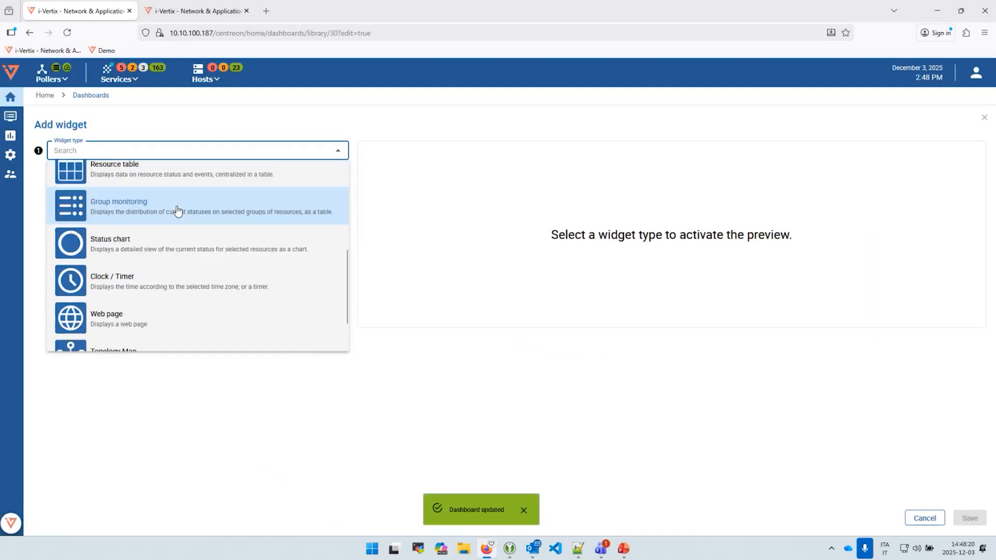
{"action": "scroll", "coordinate": [176, 209], "scroll_direction": "down", "scroll_amount": 2}
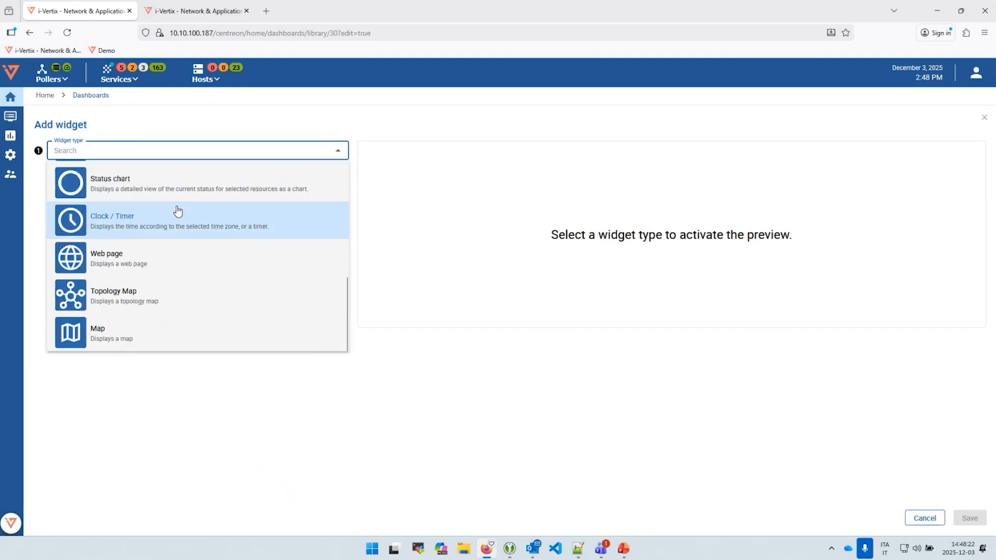
{"action": "left_click", "coordinate": [131, 342]}
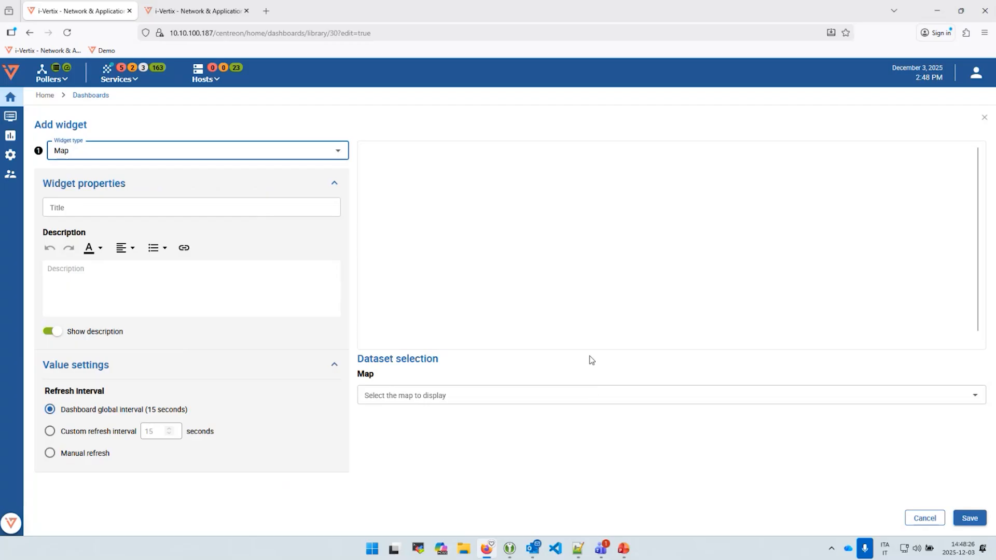
Try academy_geo as the map to display in the widget and pan around its preview.
{"action": "left_click", "coordinate": [542, 397]}
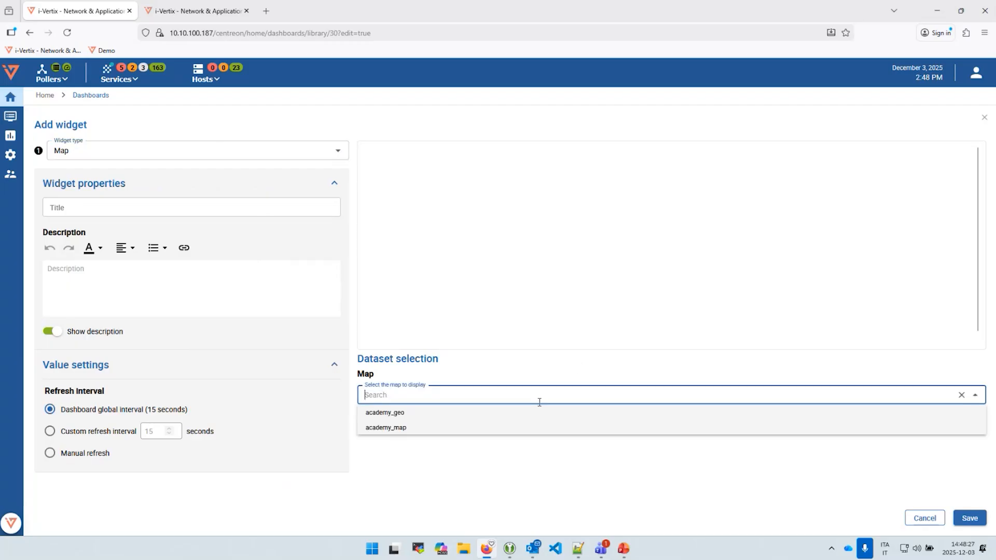
{"action": "left_click", "coordinate": [507, 414]}
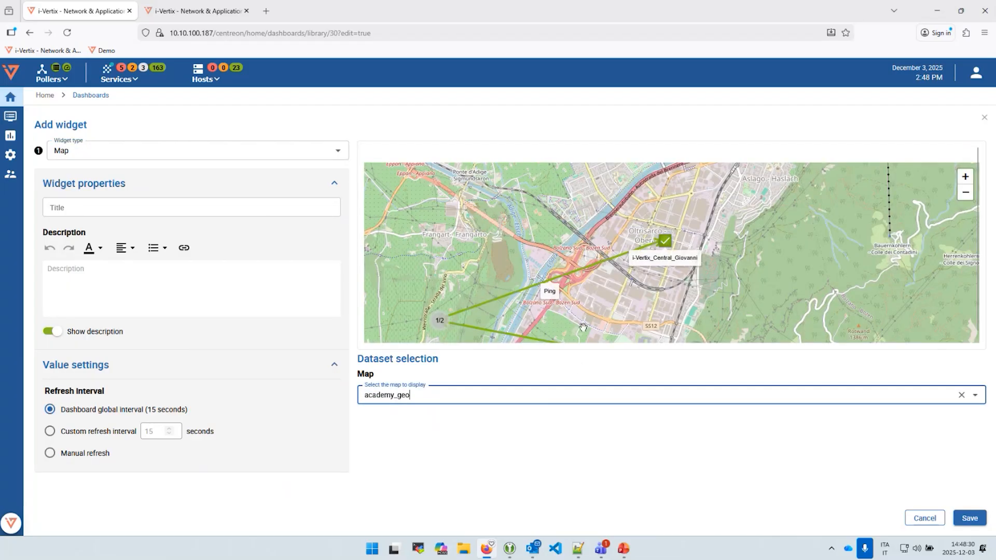
{"action": "left_click_drag", "start_coordinate": [778, 280], "coordinate": [825, 263]}
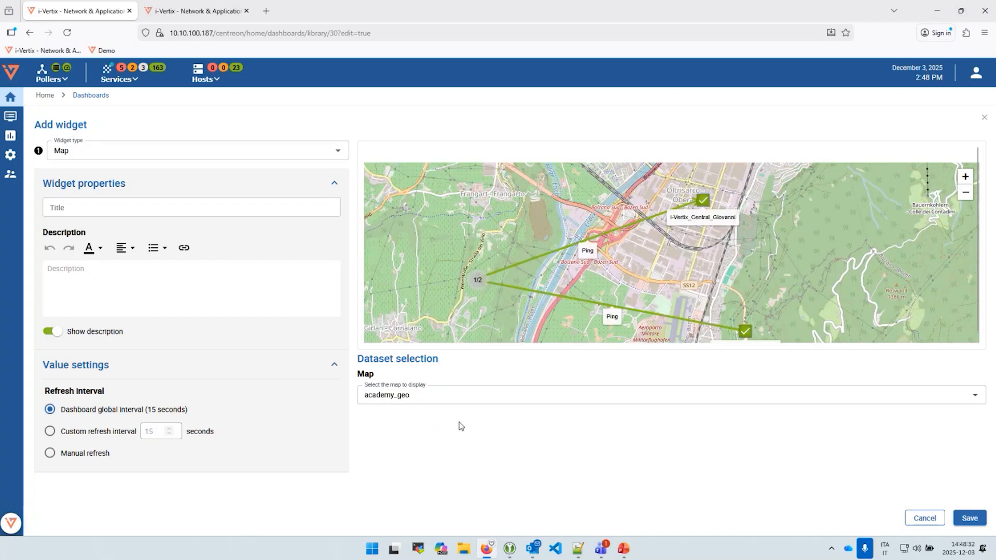
Set the Map widget to display academy_map, and save both the widget and the dashboard.
{"action": "left_click", "coordinate": [445, 400]}
{"action": "left_click", "coordinate": [449, 424]}
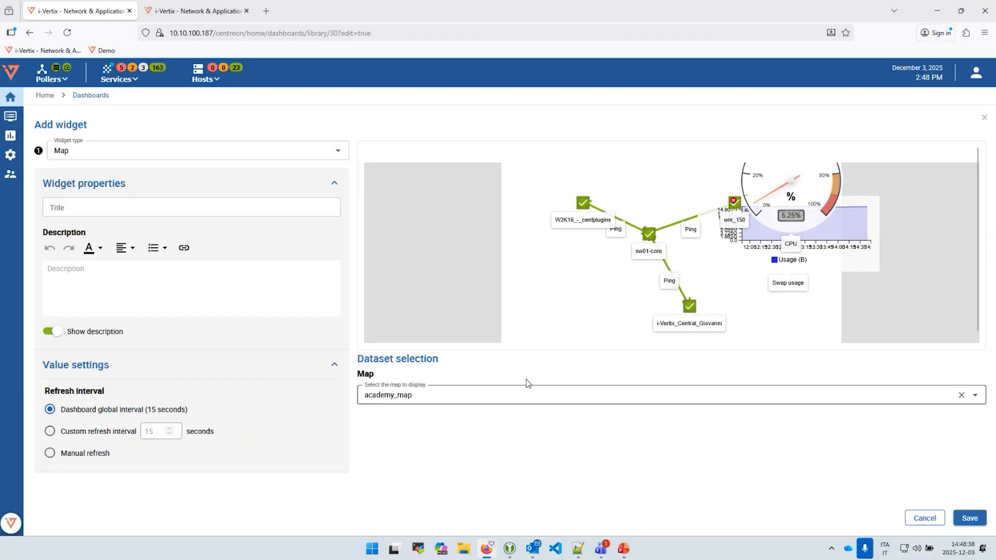
{"action": "left_click", "coordinate": [971, 521]}
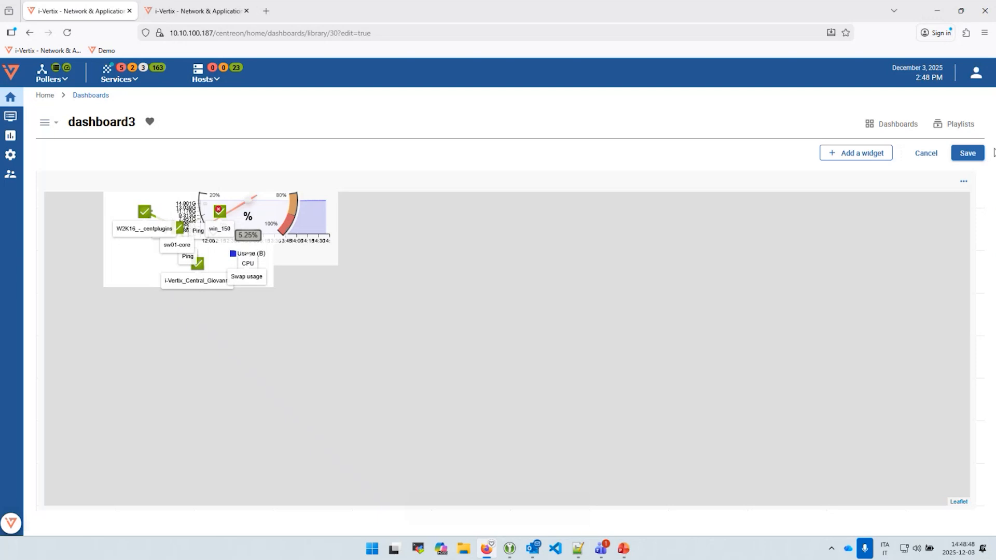
{"action": "left_click", "coordinate": [971, 155]}
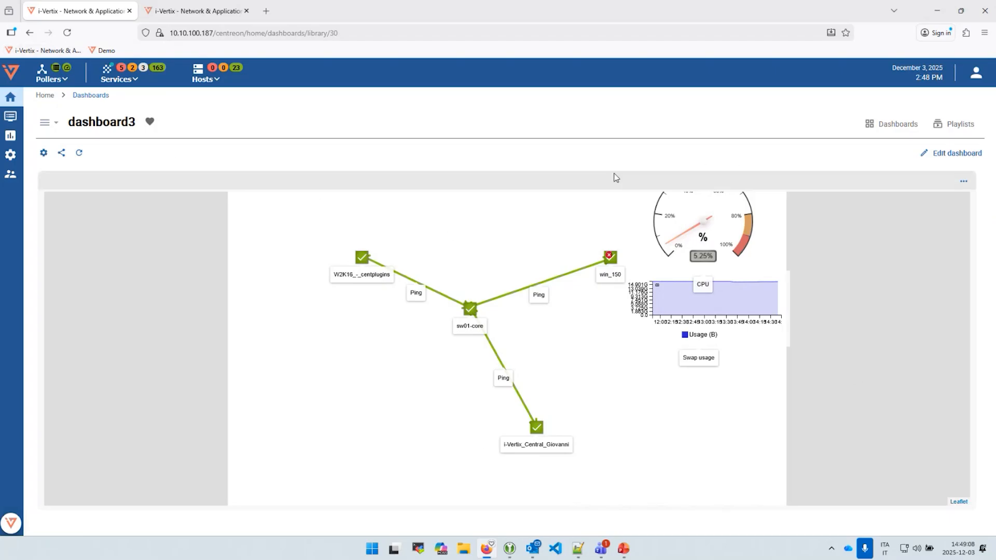
Show the dashboards library as a list and add "dashboard 1" and "dashboard 2" to the favorites.
{"action": "left_click", "coordinate": [886, 125]}
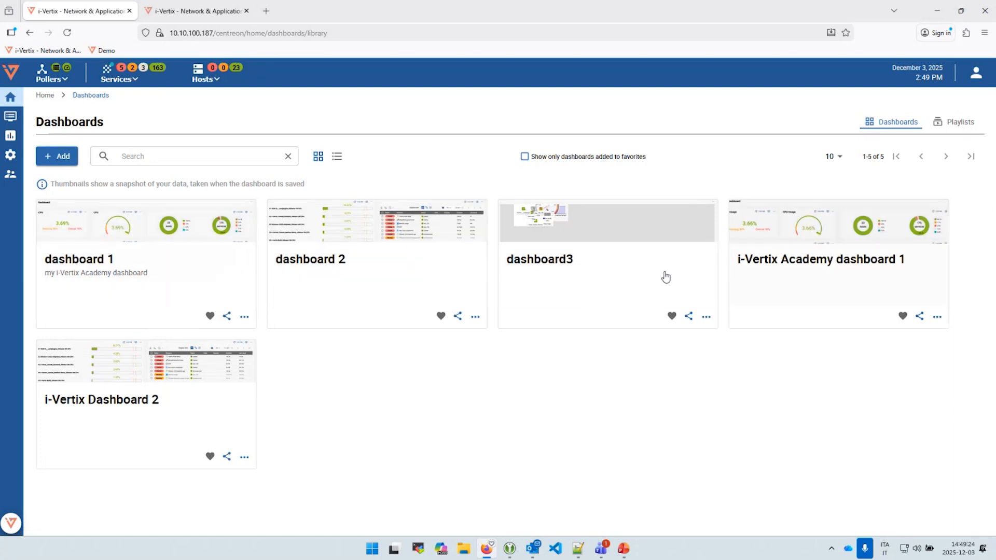
{"action": "left_click", "coordinate": [337, 157]}
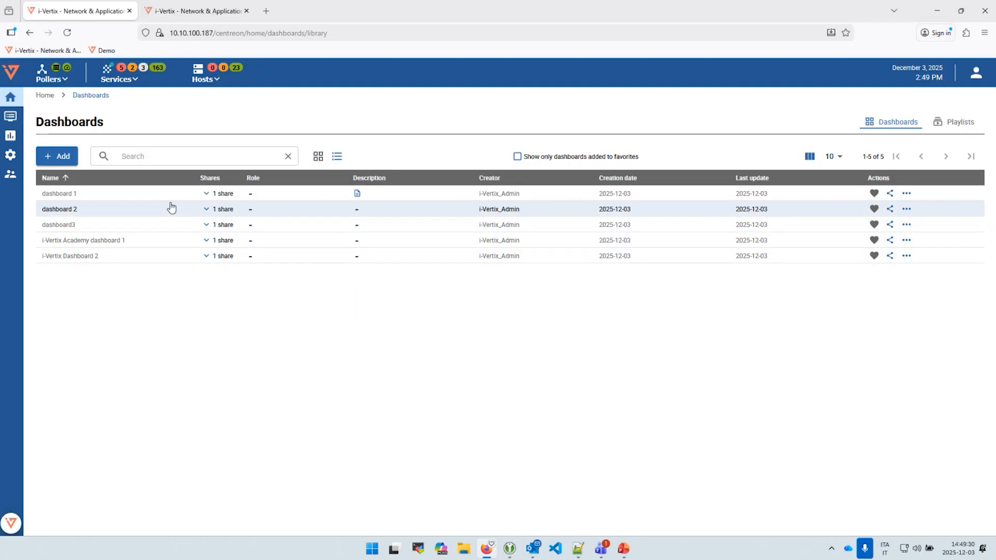
{"action": "left_click", "coordinate": [874, 194]}
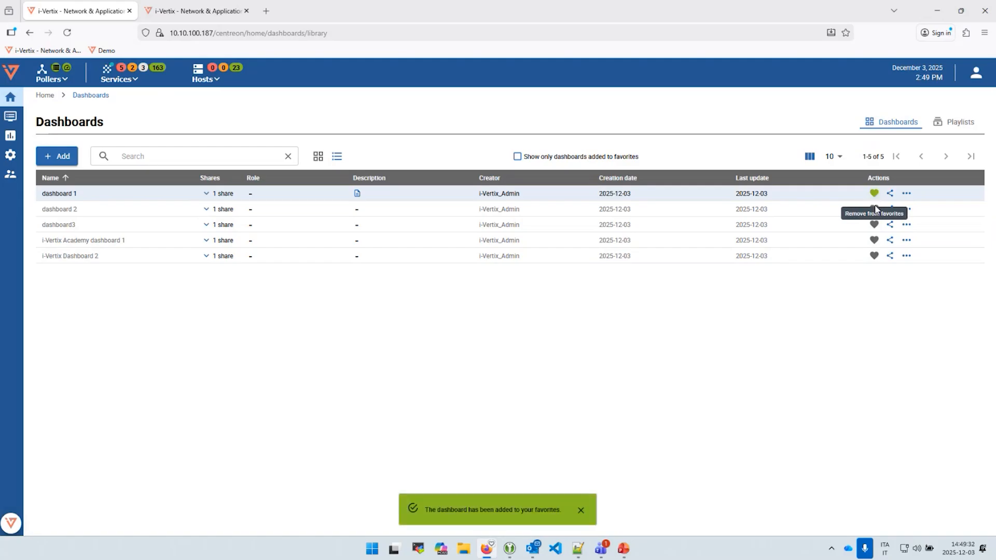
{"action": "left_click", "coordinate": [874, 209]}
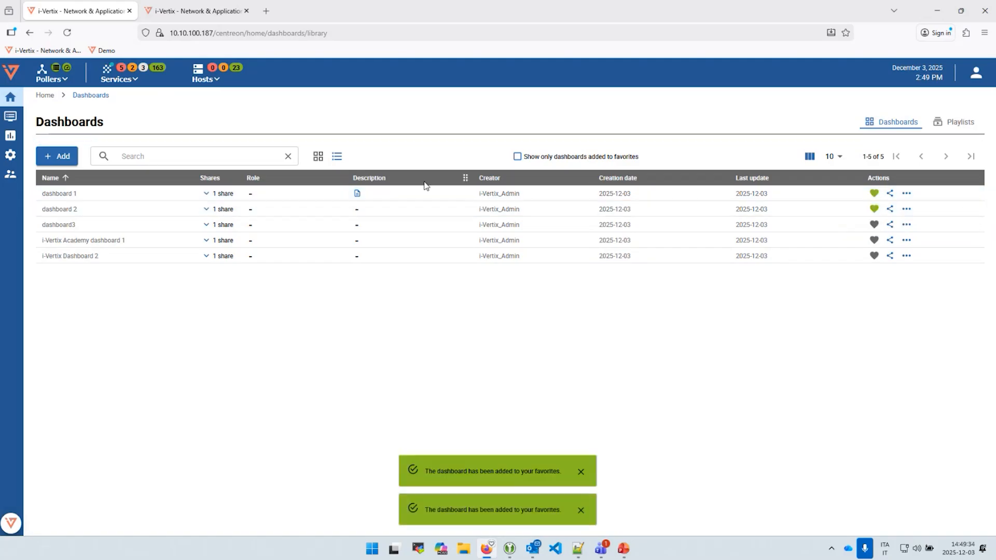
Filter the dashboards list to favorites only and remove the filter again.
{"action": "left_click", "coordinate": [527, 155]}
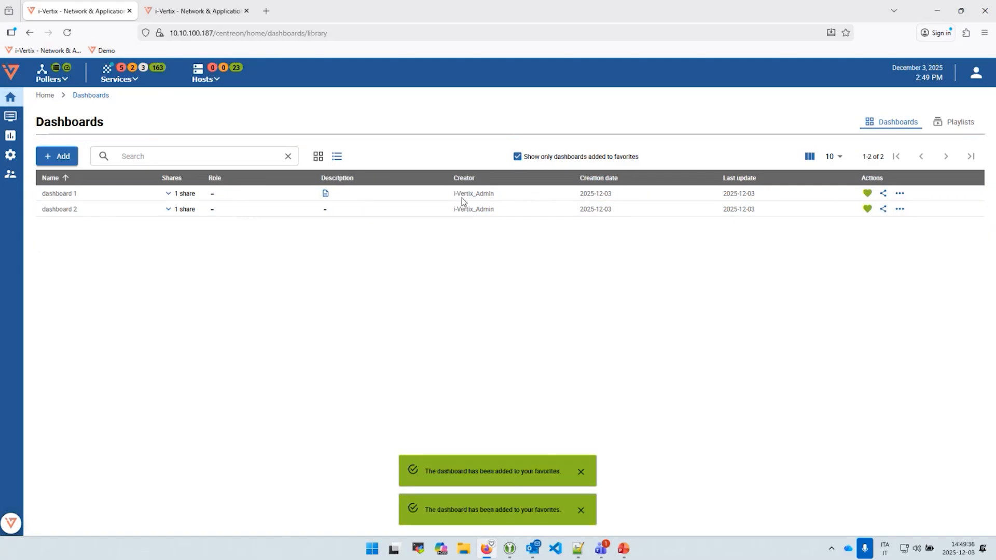
{"action": "left_click", "coordinate": [518, 157]}
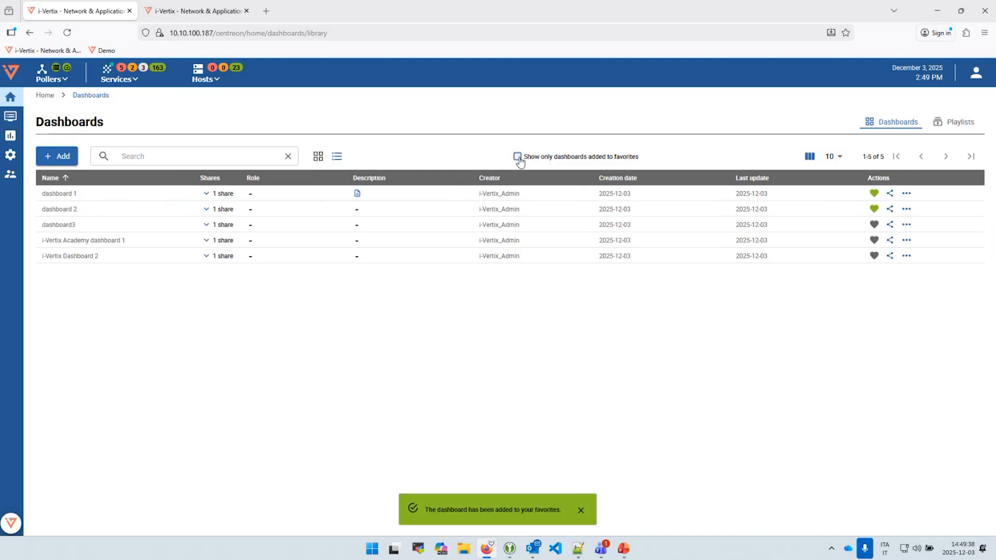
{"action": "left_click", "coordinate": [518, 157]}
{"action": "left_click", "coordinate": [517, 157]}
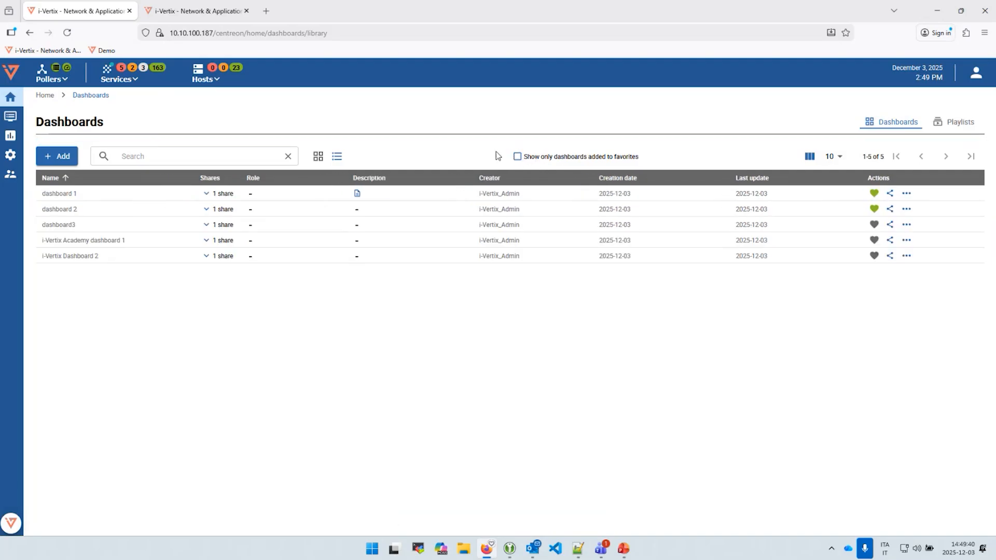
Look at the available numbers of dashboards per page and return the library to the card view.
{"action": "left_click", "coordinate": [840, 157]}
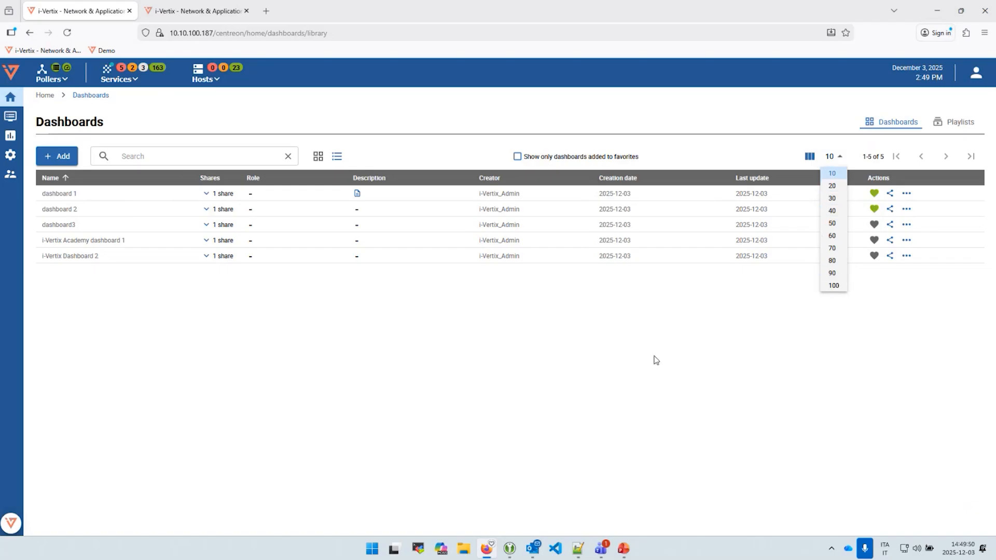
{"action": "left_click", "coordinate": [726, 415]}
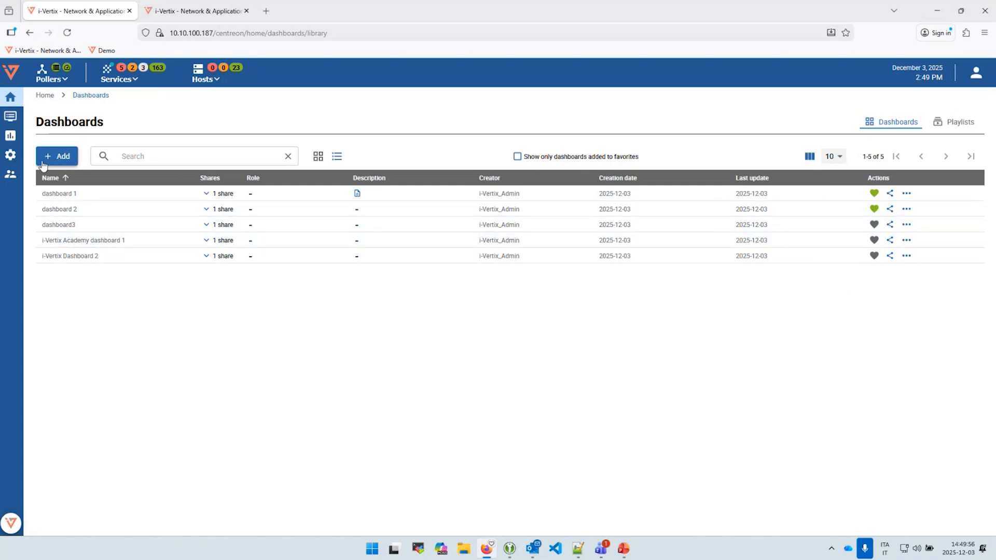
{"action": "left_click", "coordinate": [319, 158]}
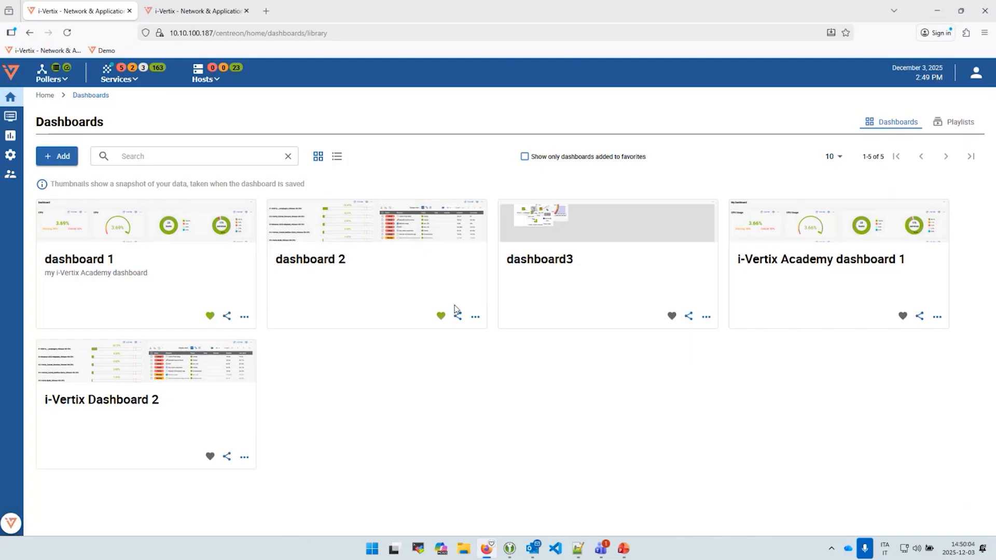
{"action": "left_click", "coordinate": [688, 318]}
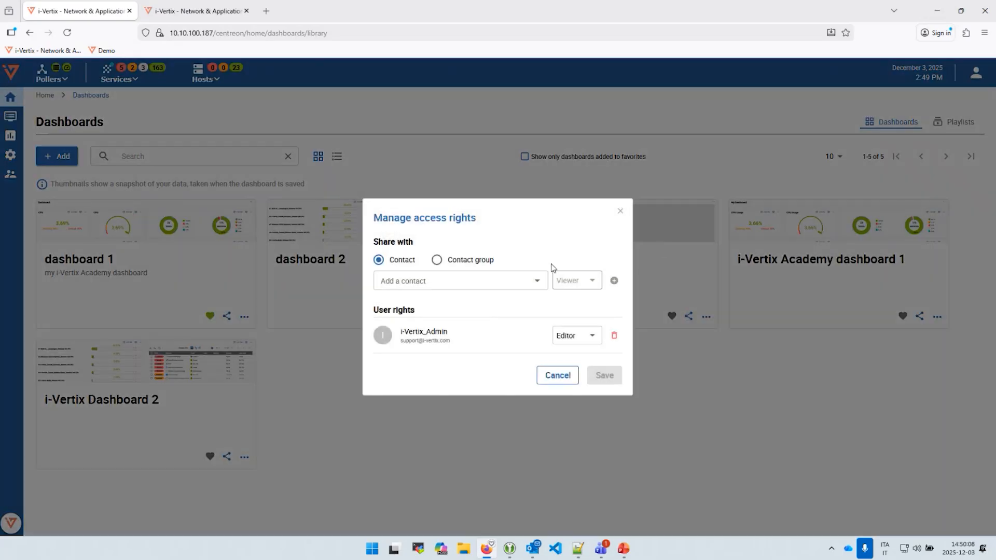
{"action": "left_click", "coordinate": [440, 280]}
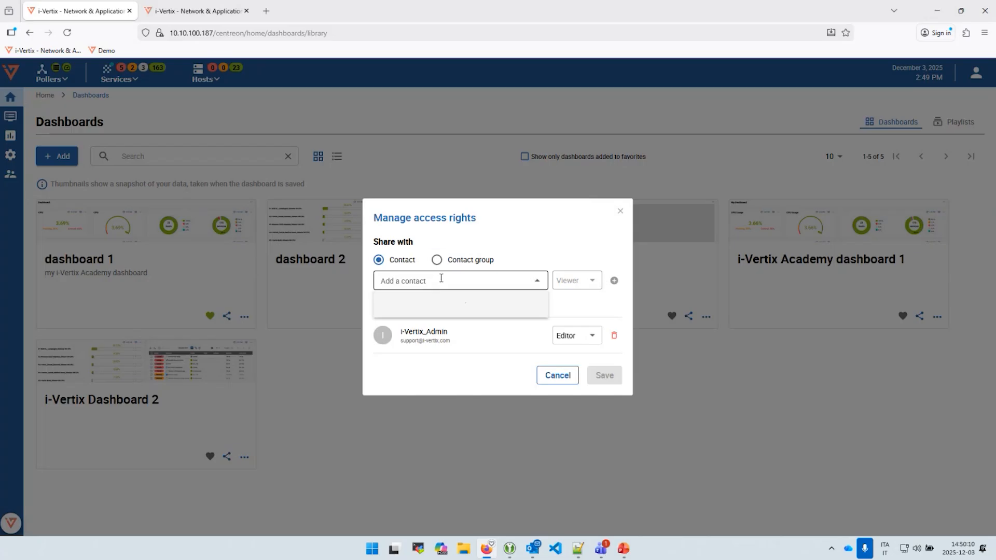
{"action": "left_click", "coordinate": [514, 233]}
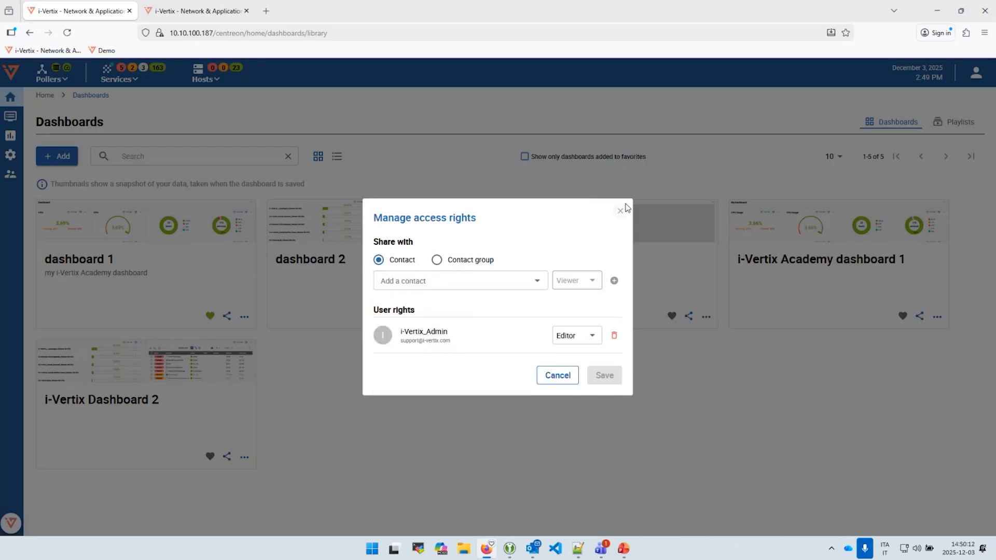
{"action": "left_click", "coordinate": [620, 210]}
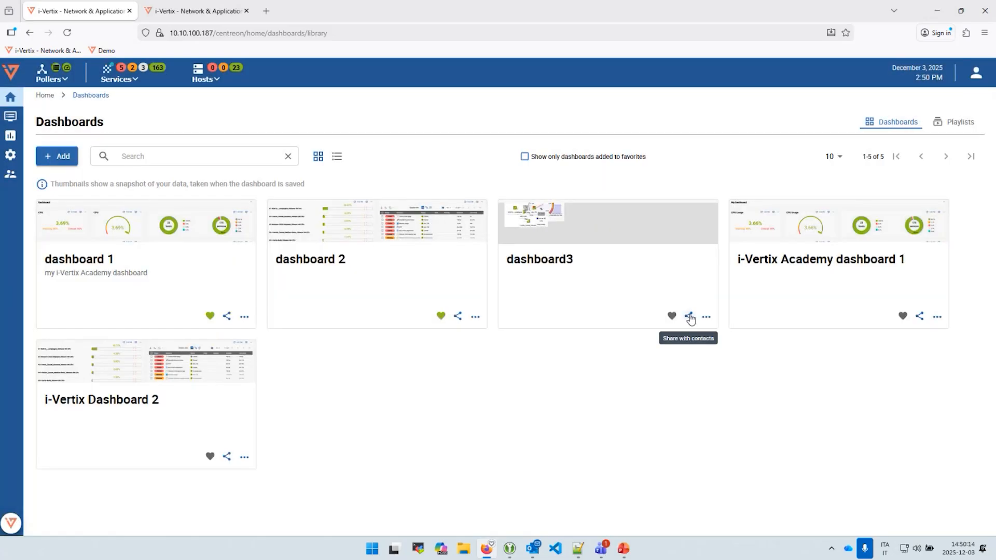
Share dashboard3 with the contact autologin as Viewer and save the access rights.
{"action": "left_click", "coordinate": [688, 318]}
{"action": "left_click", "coordinate": [459, 281]}
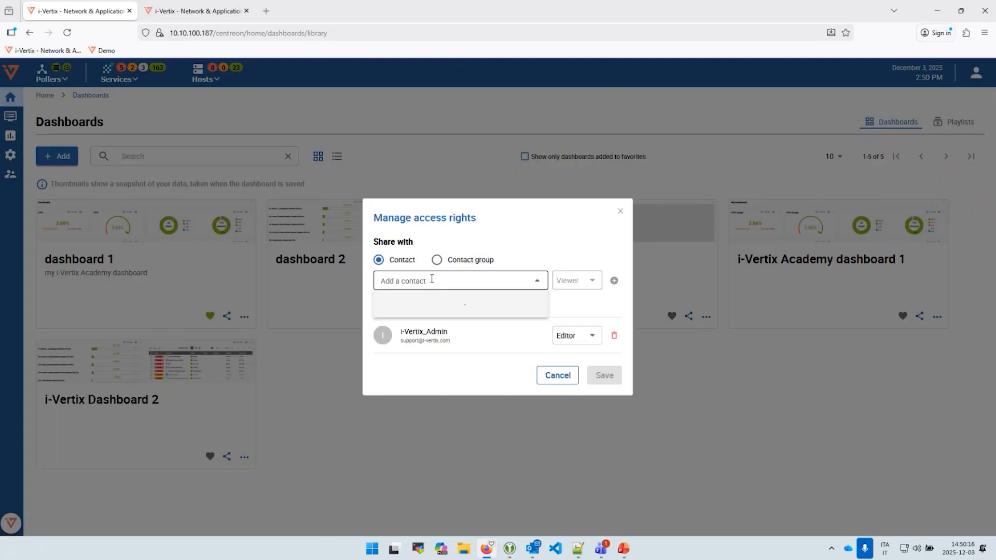
{"action": "left_click", "coordinate": [461, 314]}
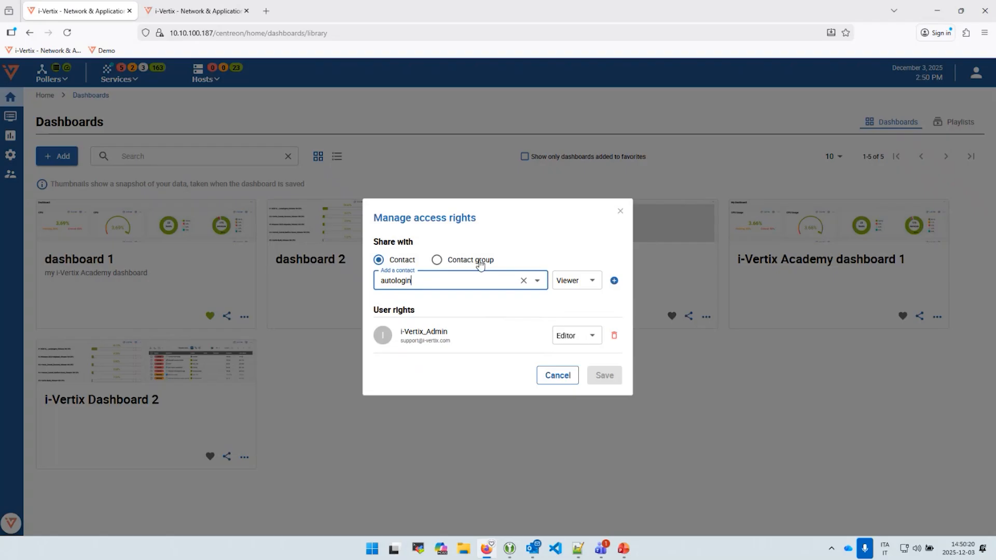
{"action": "left_click", "coordinate": [589, 282]}
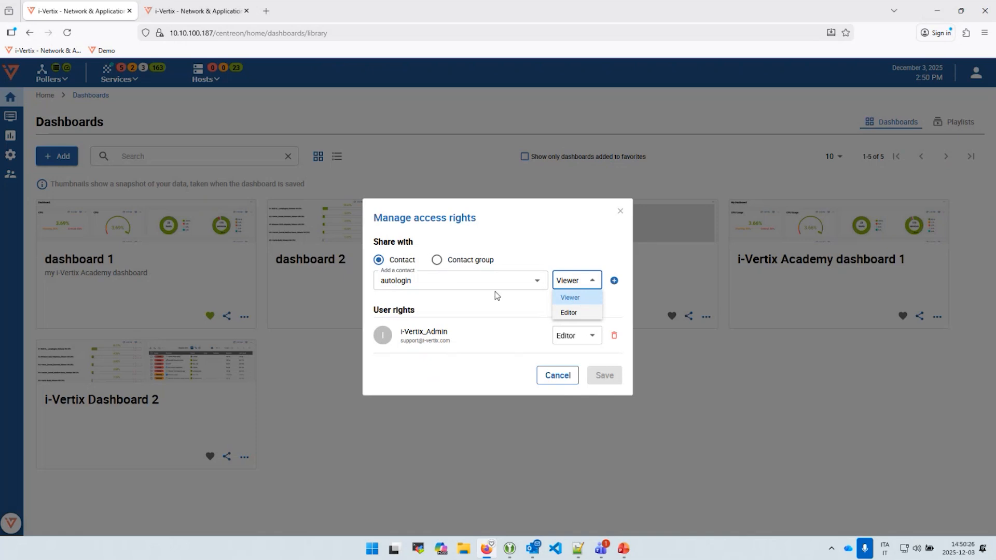
{"action": "left_click", "coordinate": [537, 238]}
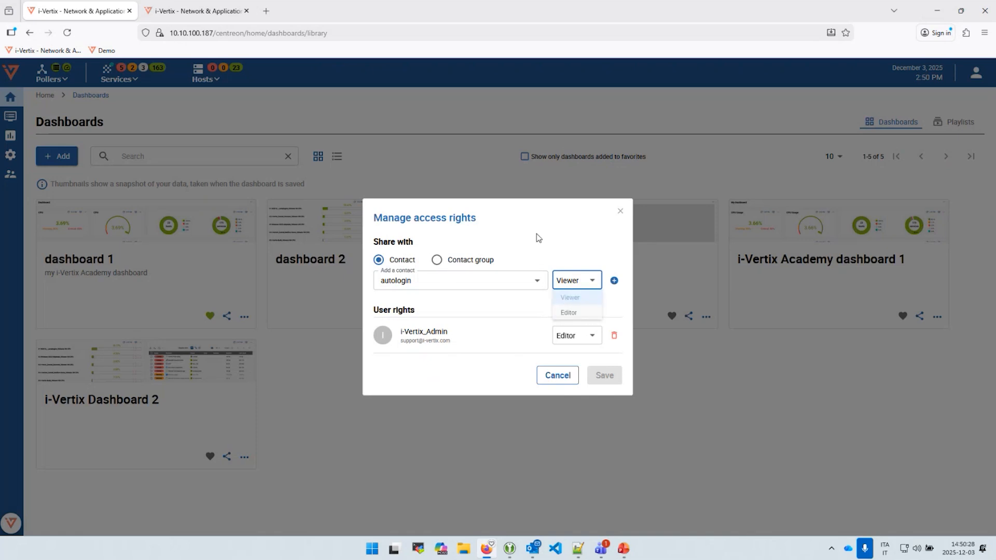
{"action": "left_click", "coordinate": [442, 263]}
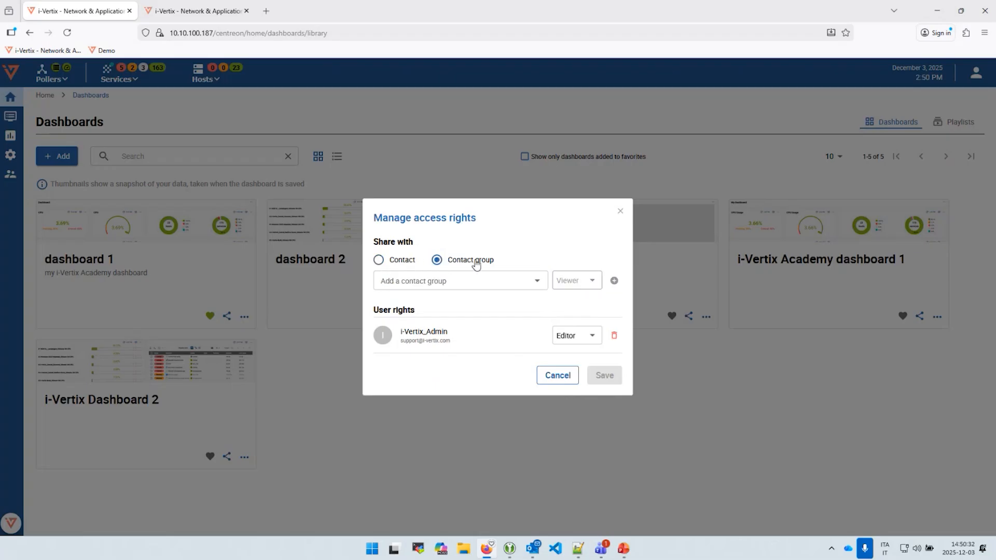
{"action": "left_click", "coordinate": [379, 260]}
{"action": "left_click", "coordinate": [524, 280]}
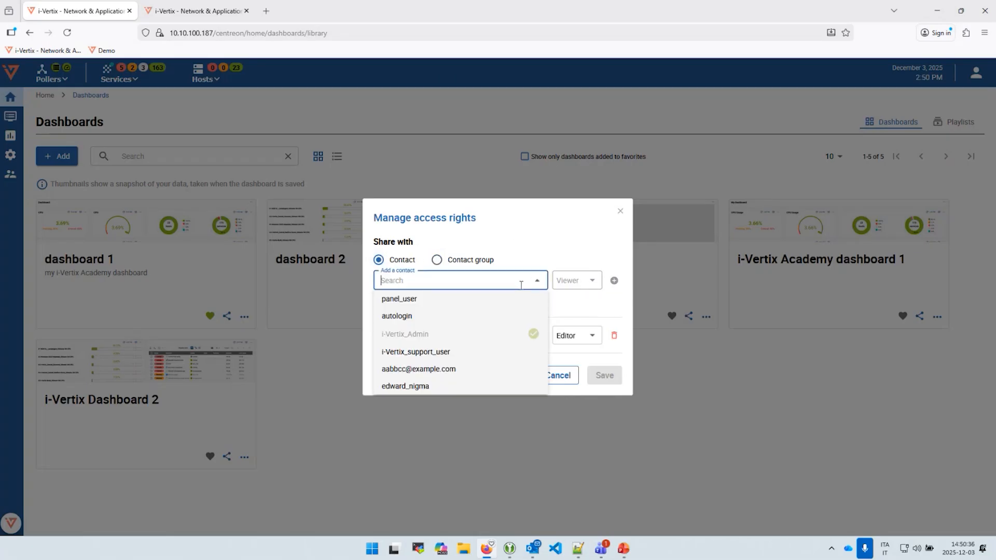
{"action": "left_click", "coordinate": [477, 318]}
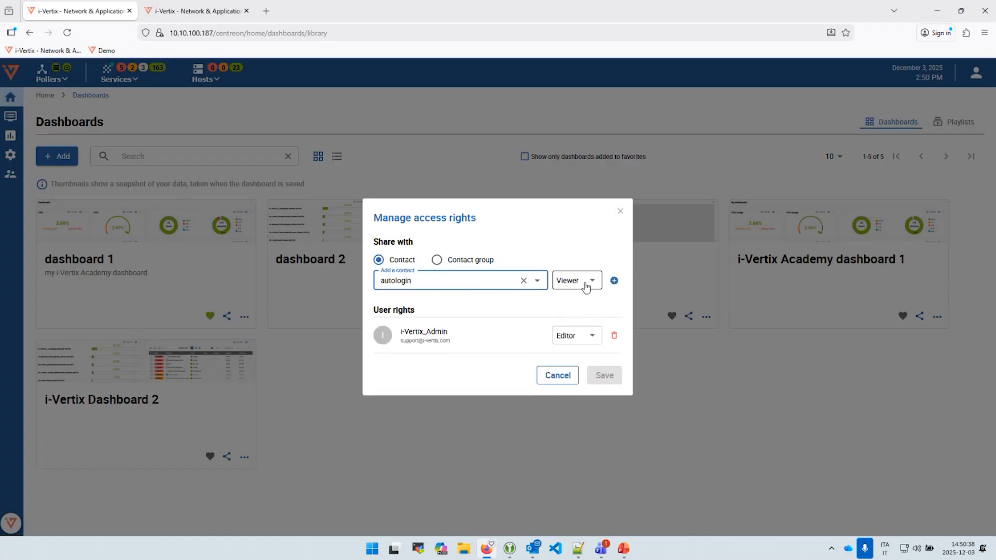
{"action": "left_click", "coordinate": [614, 280]}
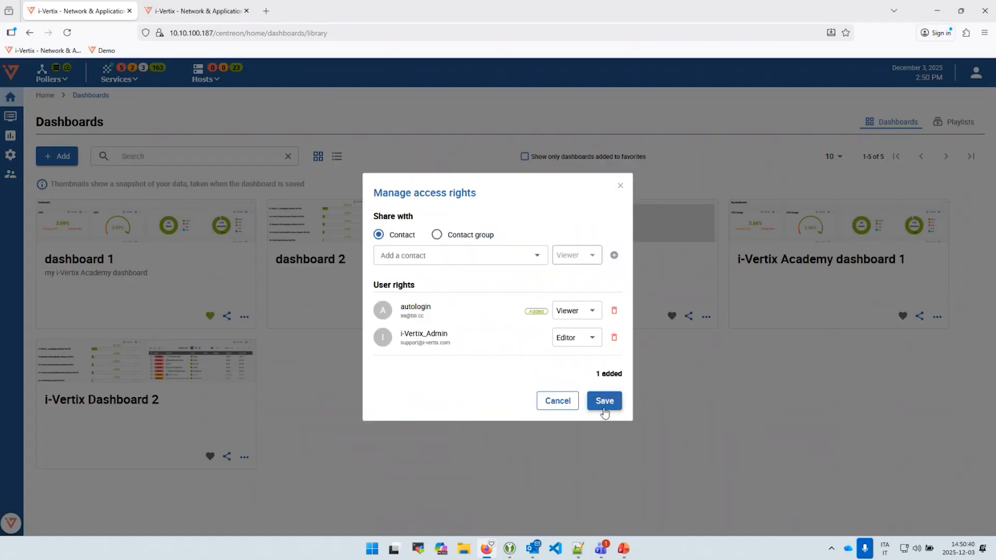
{"action": "left_click", "coordinate": [605, 401]}
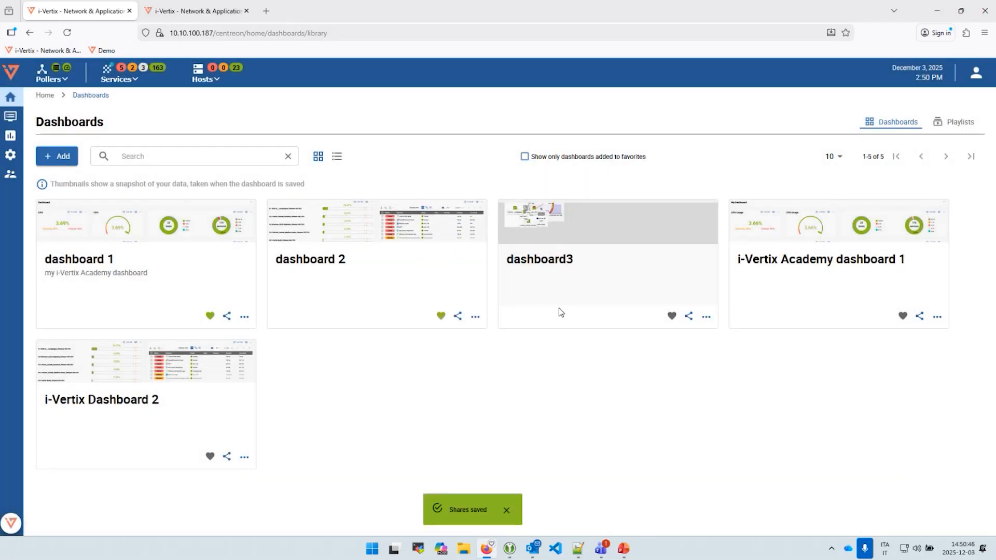
Check dashboard3's shares in the list view and return to the card view.
{"action": "left_click", "coordinate": [337, 156]}
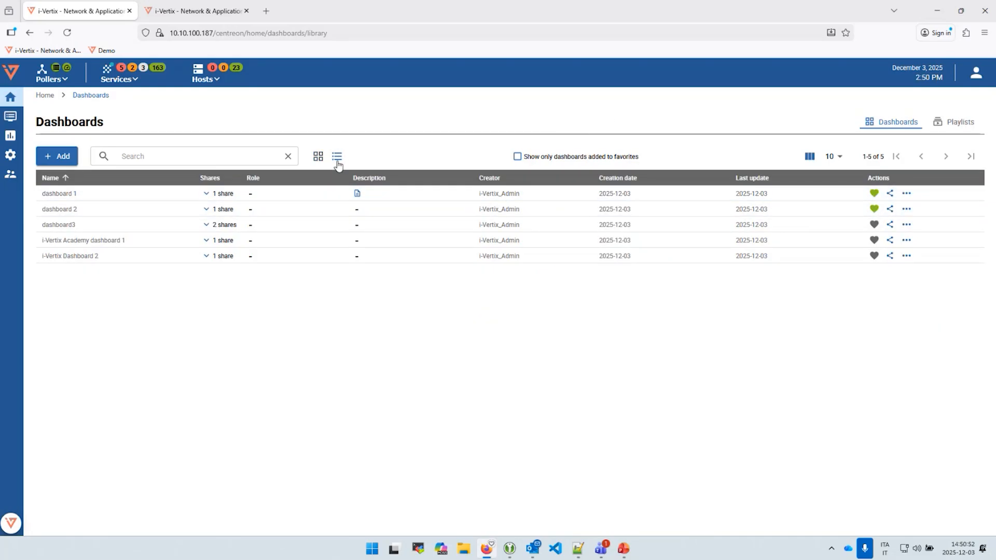
{"action": "left_click", "coordinate": [318, 156]}
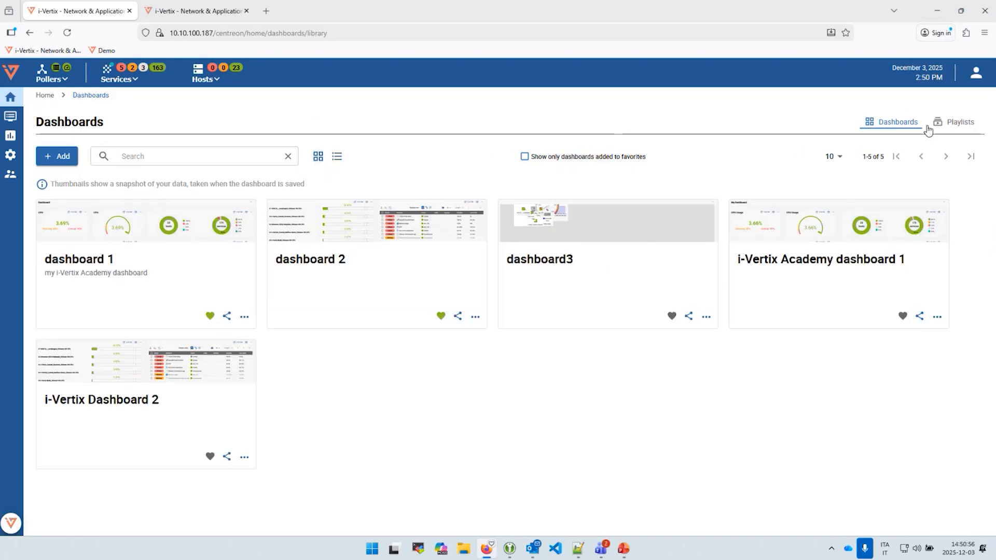
Start a new dashboard playlist named "playlist 1" with a rotation of 5 seconds.
{"action": "left_click", "coordinate": [967, 124]}
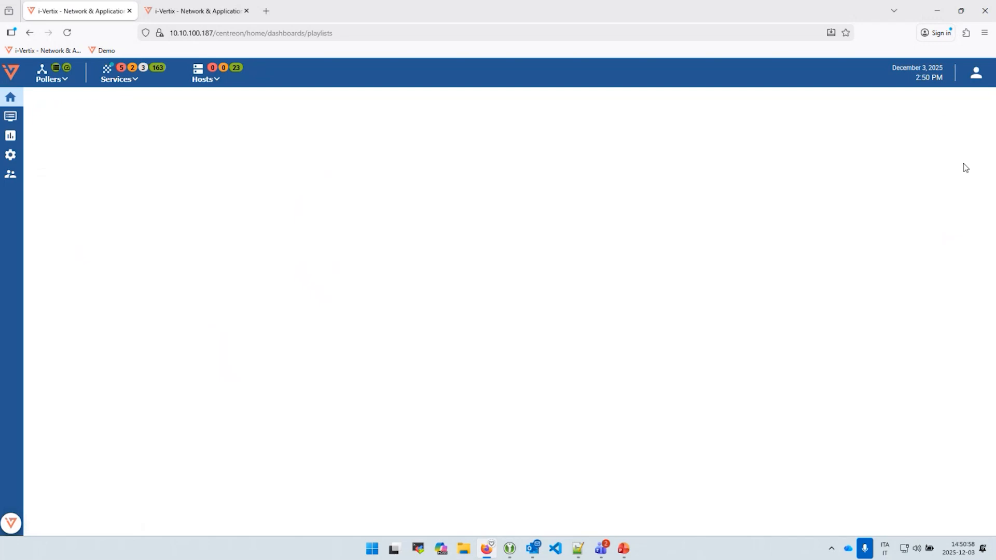
{"action": "left_click", "coordinate": [65, 154]}
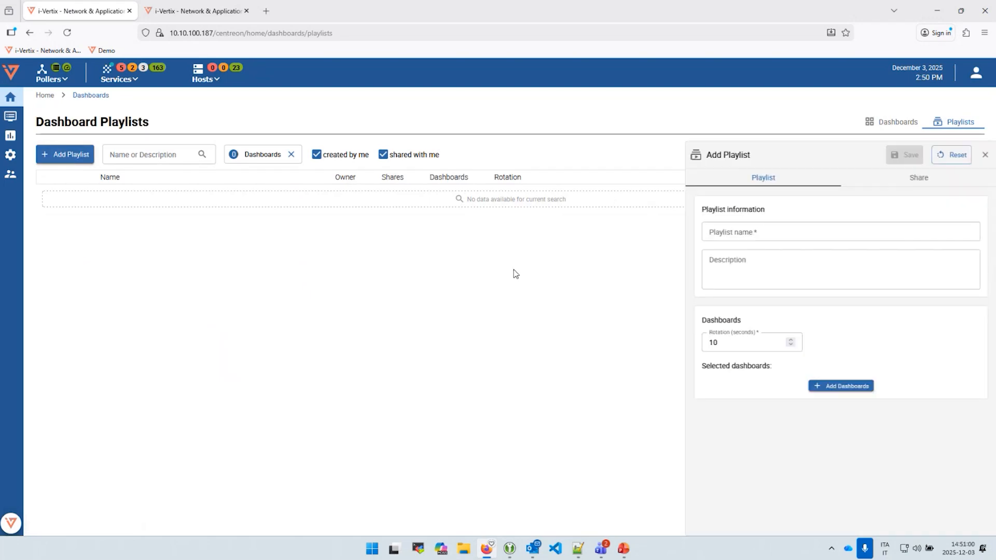
{"action": "left_click", "coordinate": [737, 236]}
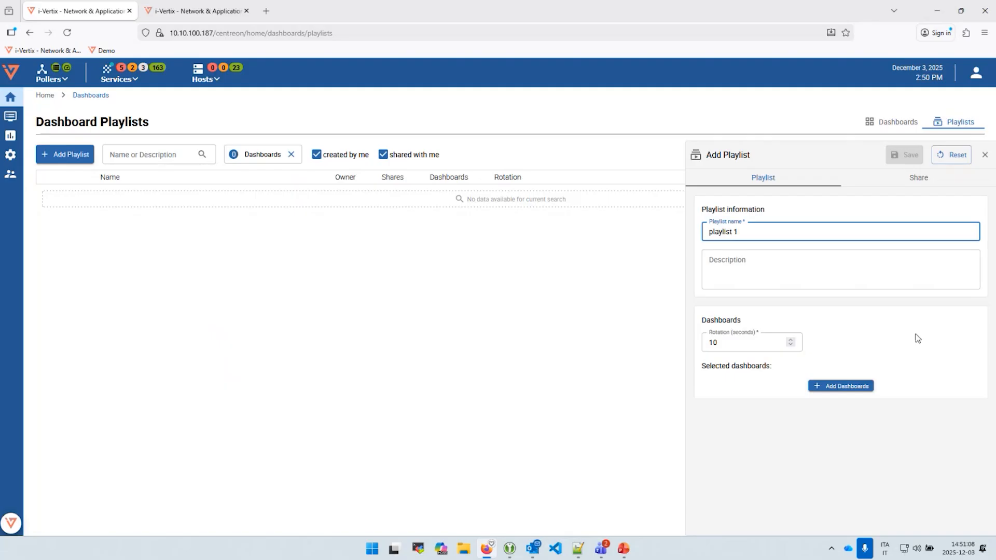
{"action": "left_click", "coordinate": [752, 341]}
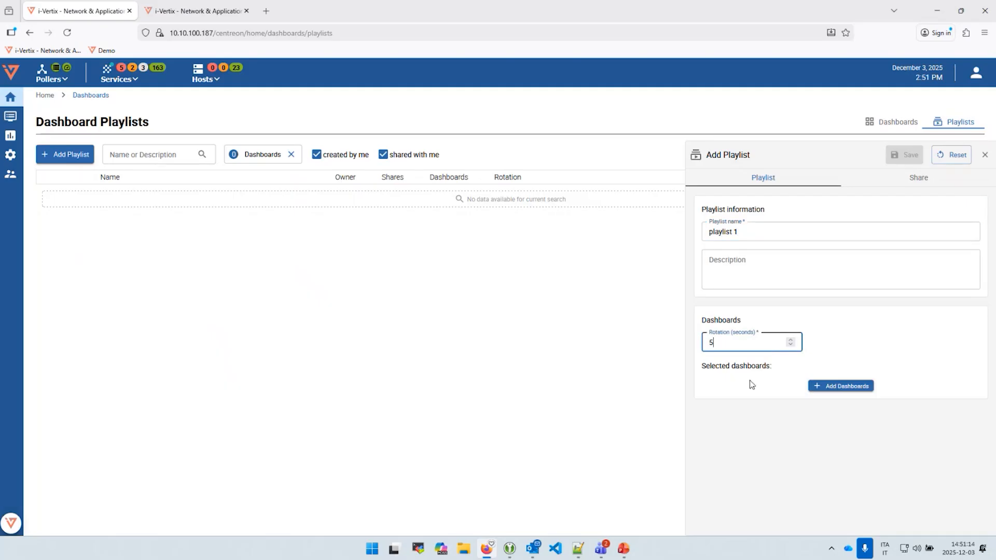
Add dashboard 1, i-Vertix Academy dashboard 1, dashboard3 and i-Vertix Dashboard 2 to the playlist in that order.
{"action": "left_click", "coordinate": [830, 387]}
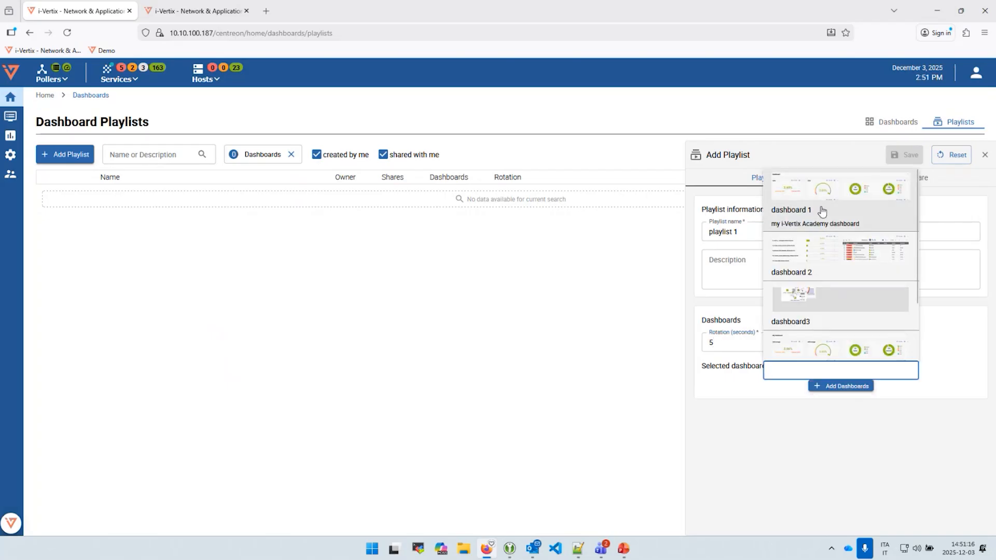
{"action": "left_click", "coordinate": [822, 207]}
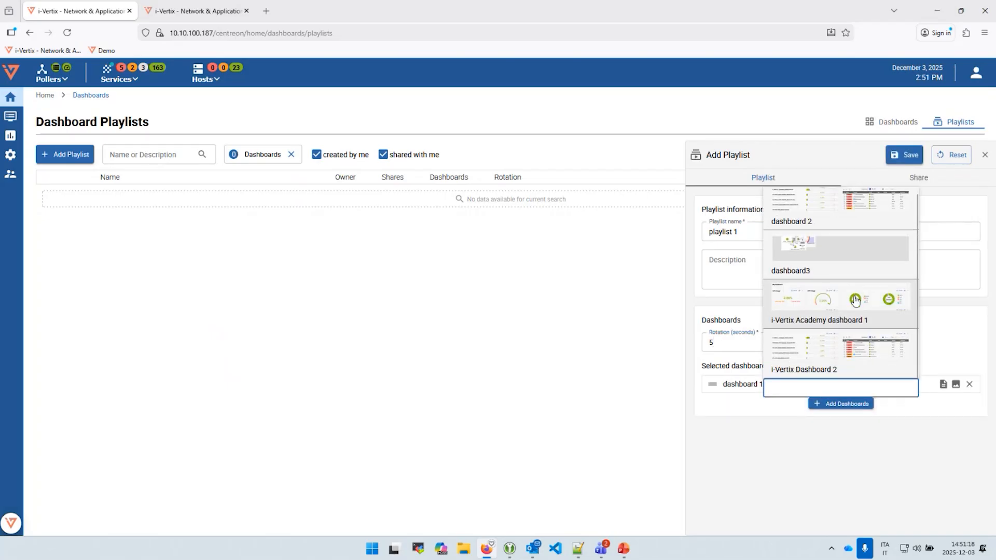
{"action": "left_click", "coordinate": [857, 303]}
{"action": "left_click", "coordinate": [840, 421]}
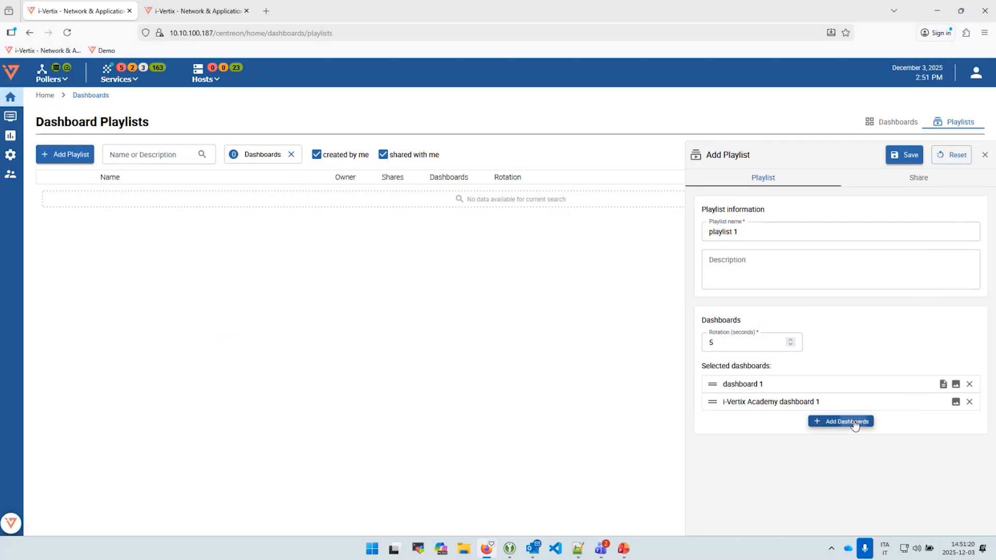
{"action": "left_click", "coordinate": [829, 343]}
{"action": "left_click", "coordinate": [843, 439]}
{"action": "left_click", "coordinate": [844, 400]}
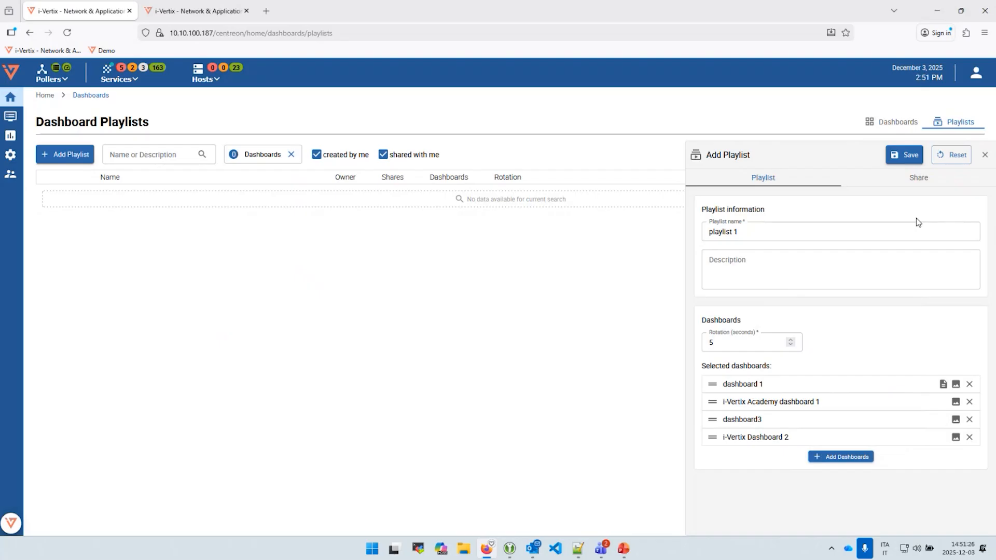
Look at the playlist's sharing options for contacts and contact groups, and save playlist 1 without adding shares.
{"action": "left_click", "coordinate": [918, 177]}
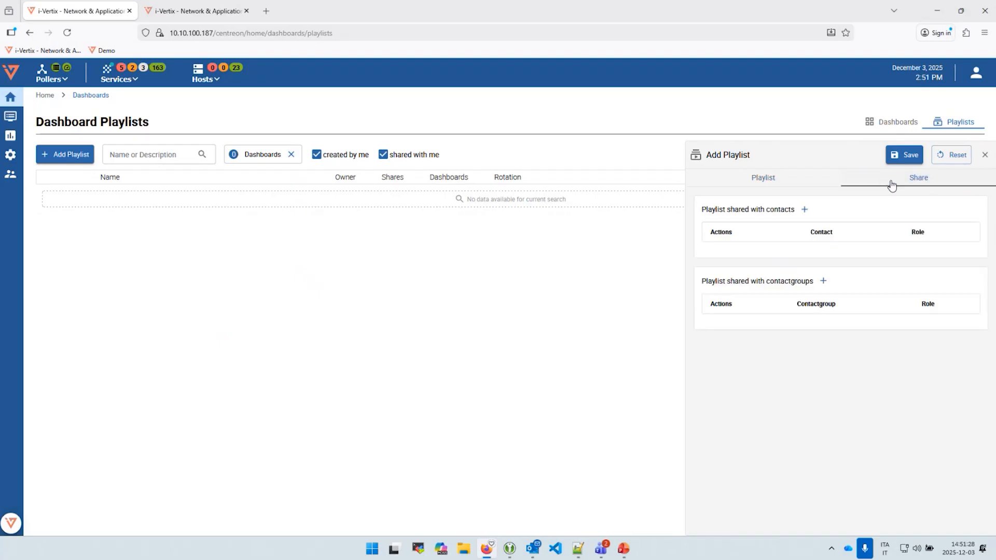
{"action": "left_click", "coordinate": [785, 176]}
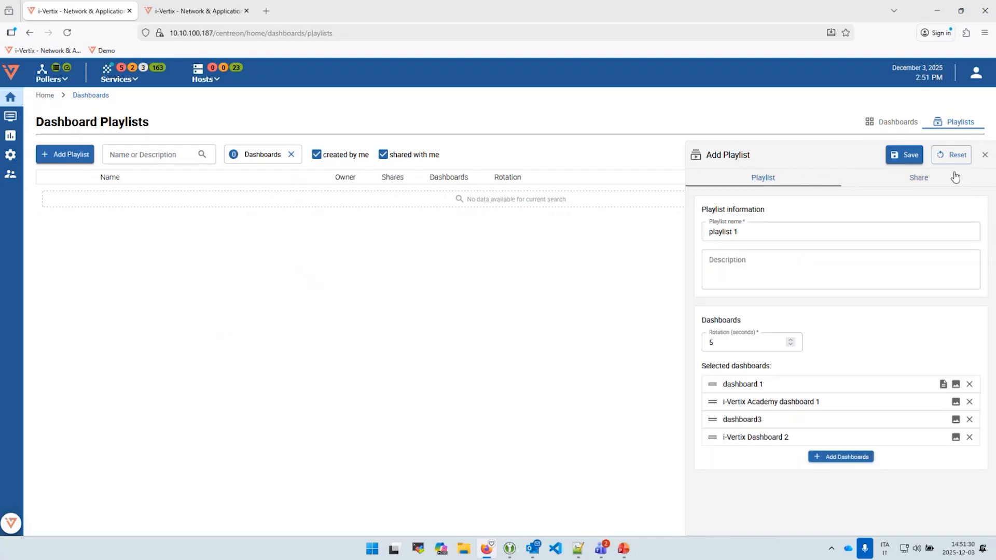
{"action": "left_click", "coordinate": [934, 179]}
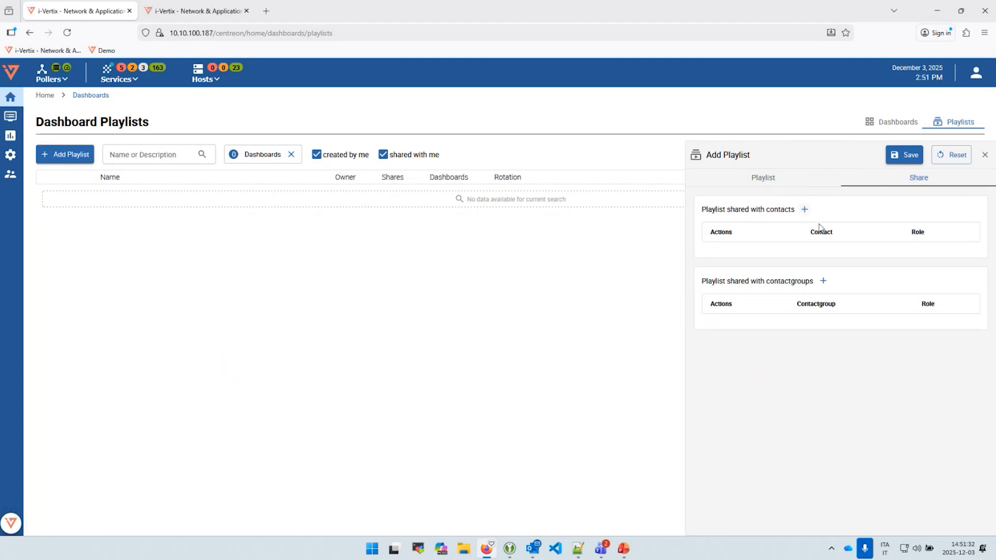
{"action": "left_click", "coordinate": [772, 183]}
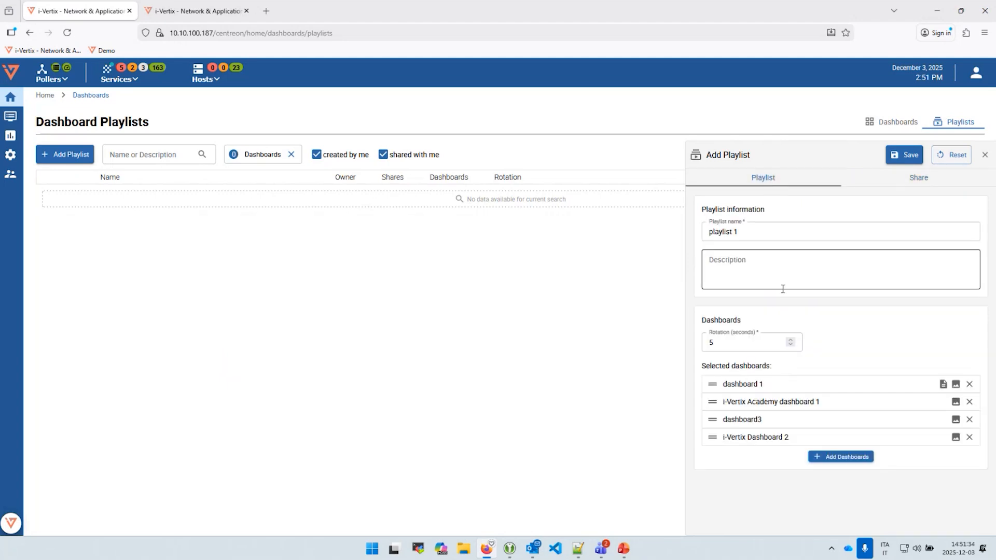
{"action": "left_click", "coordinate": [903, 155]}
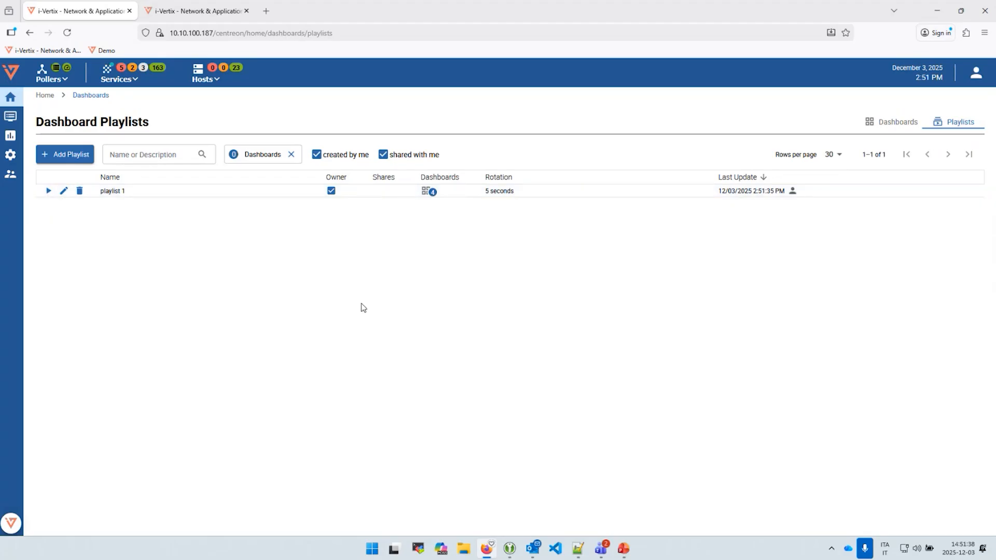
Play playlist 1 and watch its dashboards rotate.
{"action": "left_click", "coordinate": [48, 191]}
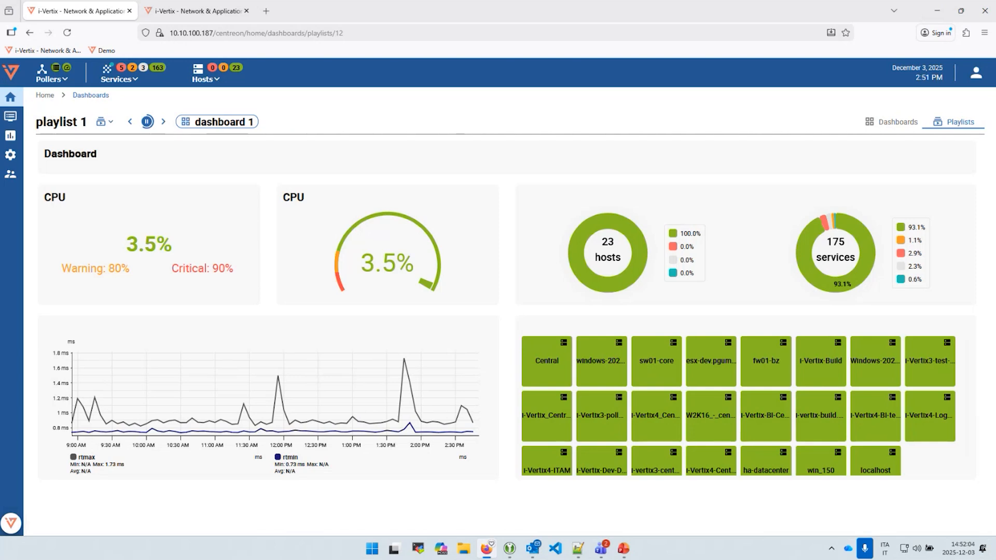
{"action": "key", "text": "alt+Tab"}
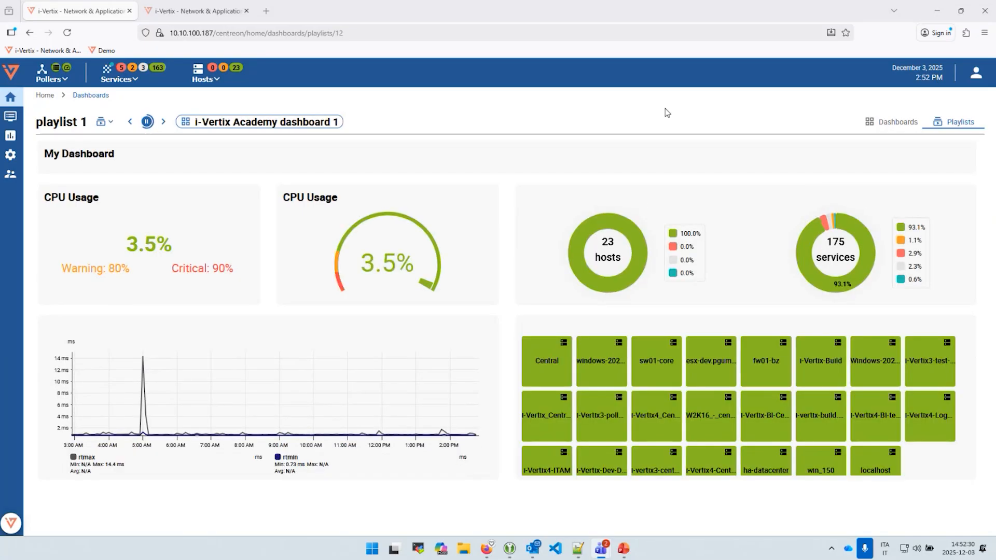
Switch to the i-Vertix cloud instance, examine the i-Vertix Infrastructure overview dashboard and its topology view, and return to the library.
{"action": "left_click", "coordinate": [191, 17]}
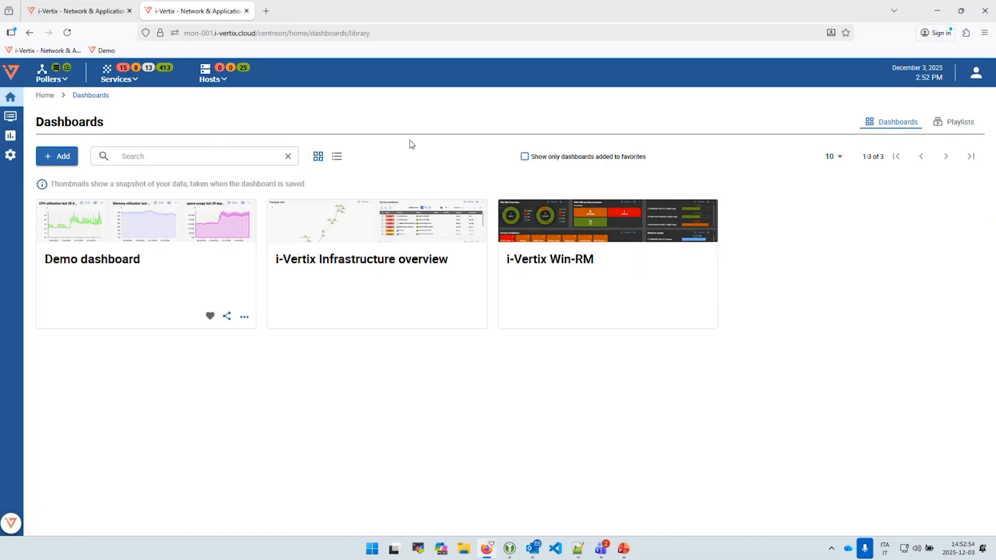
{"action": "left_click", "coordinate": [381, 258]}
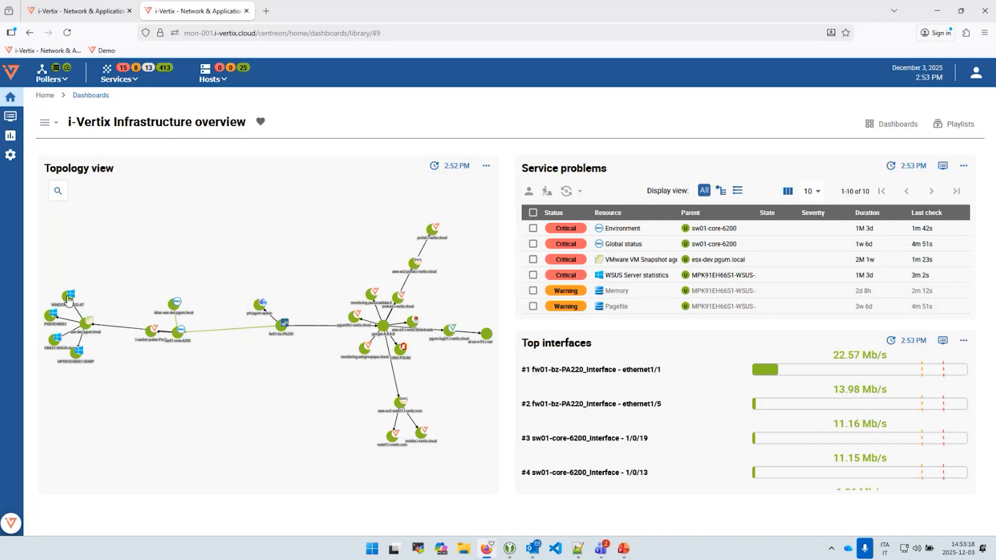
{"action": "mouse_move", "coordinate": [69, 300]}
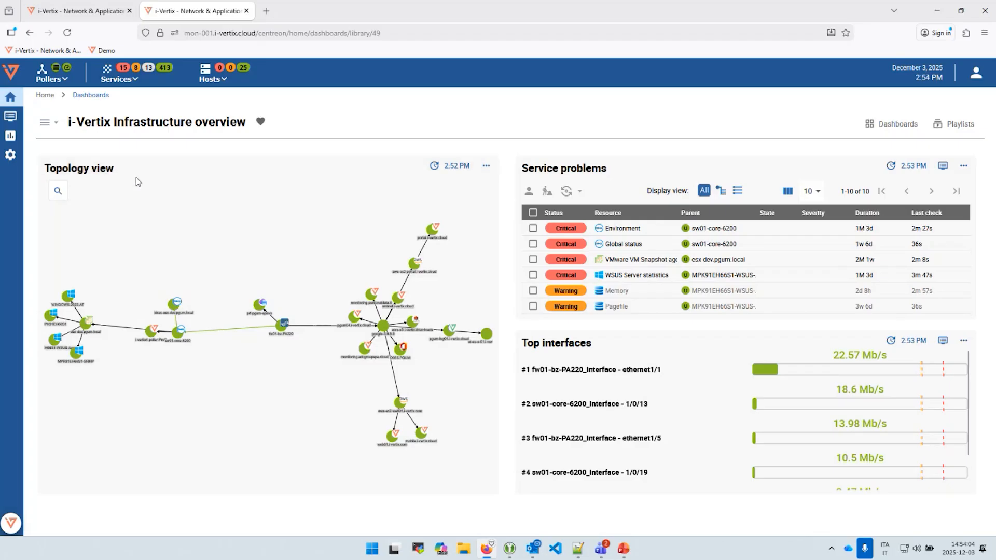
{"action": "mouse_move", "coordinate": [10, 97]}
{"action": "left_click", "coordinate": [65, 114]}
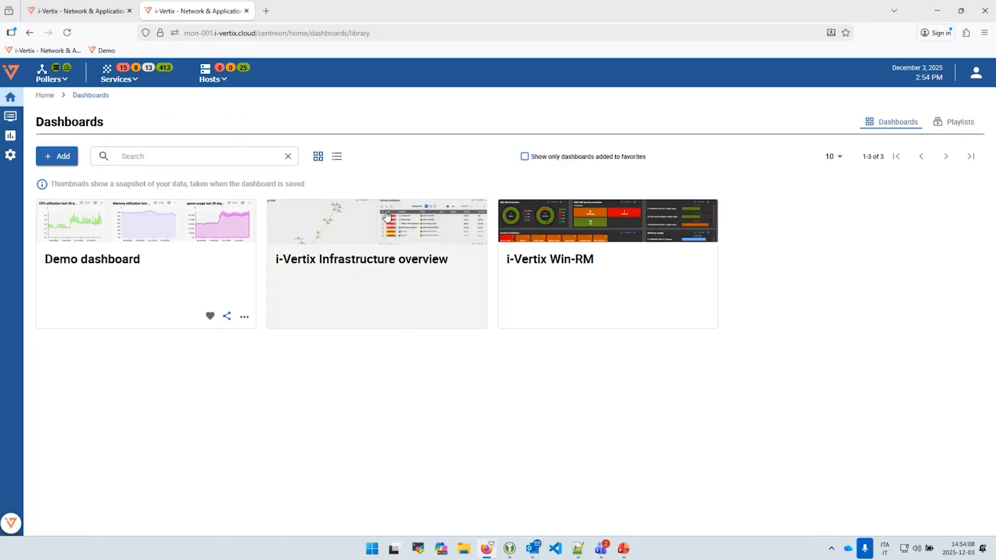
Examine all widgets of the i-Vertix Win-RM dashboard, from the host and service overviews to ping and time offset, and return to the library.
{"action": "left_click", "coordinate": [635, 226]}
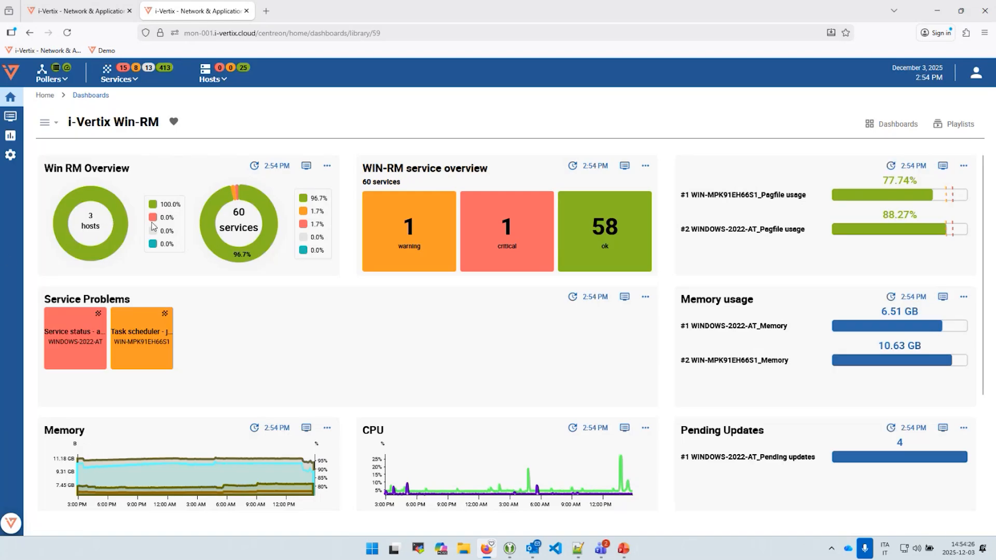
{"action": "mouse_move", "coordinate": [539, 212]}
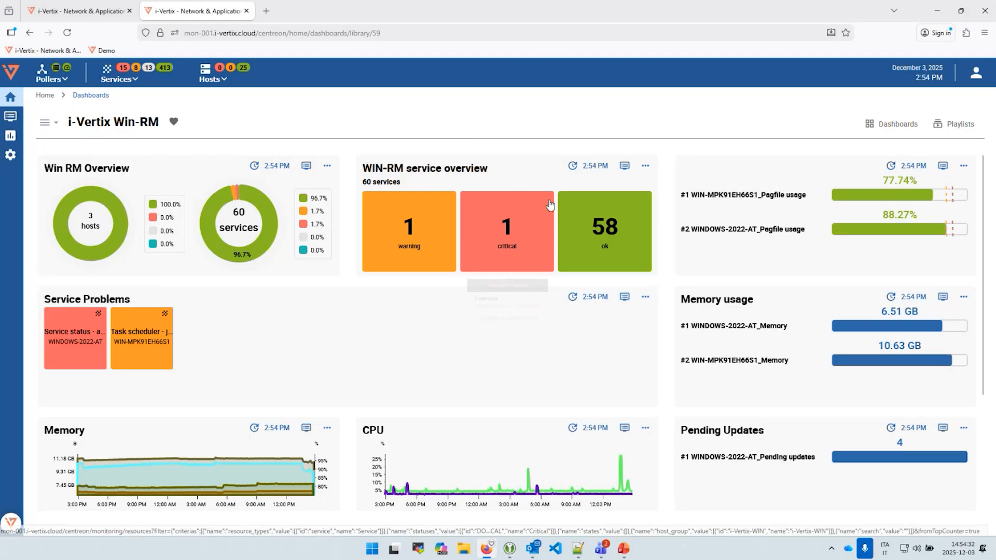
{"action": "scroll", "coordinate": [844, 229], "scroll_direction": "down", "scroll_amount": 3}
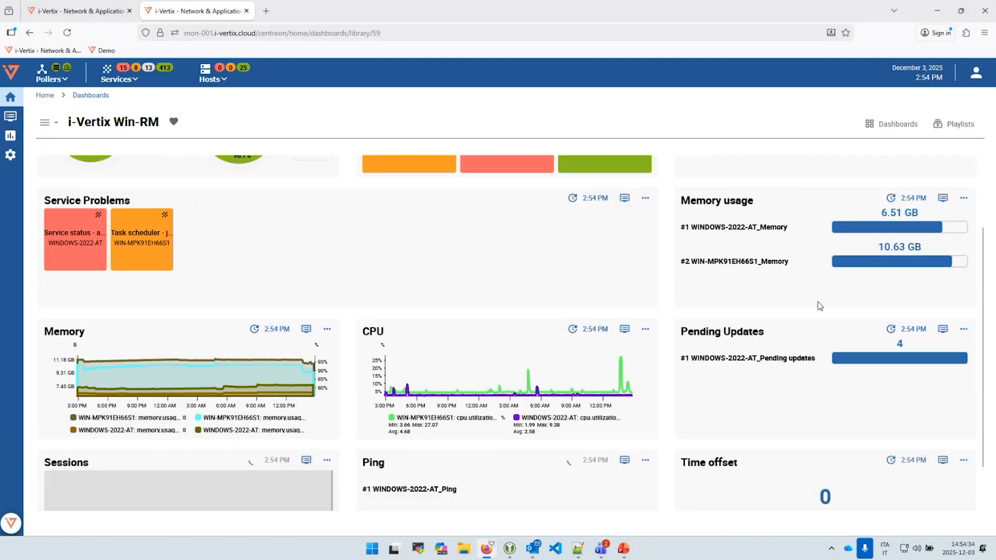
{"action": "scroll", "coordinate": [775, 156], "scroll_direction": "up", "scroll_amount": 3}
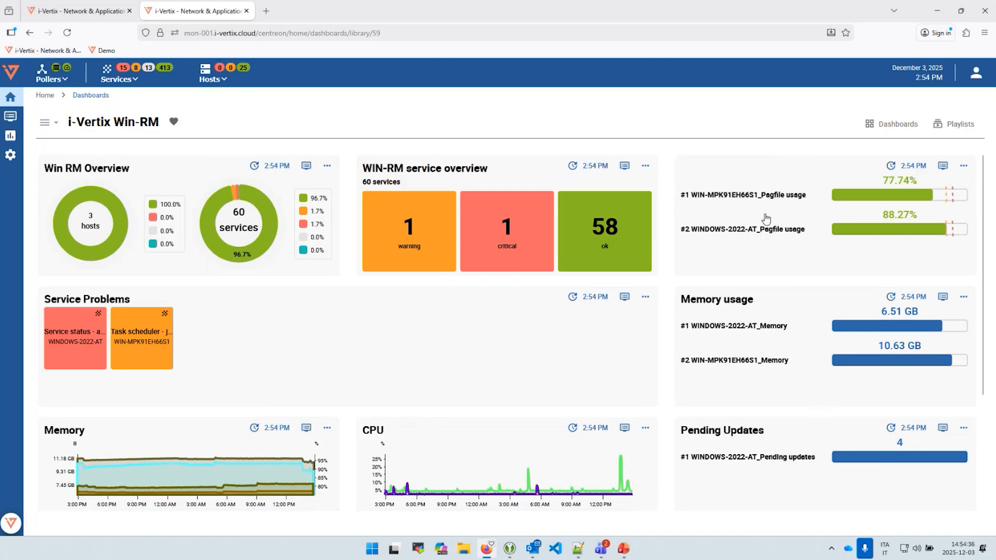
{"action": "scroll", "coordinate": [805, 298], "scroll_direction": "down", "scroll_amount": 3}
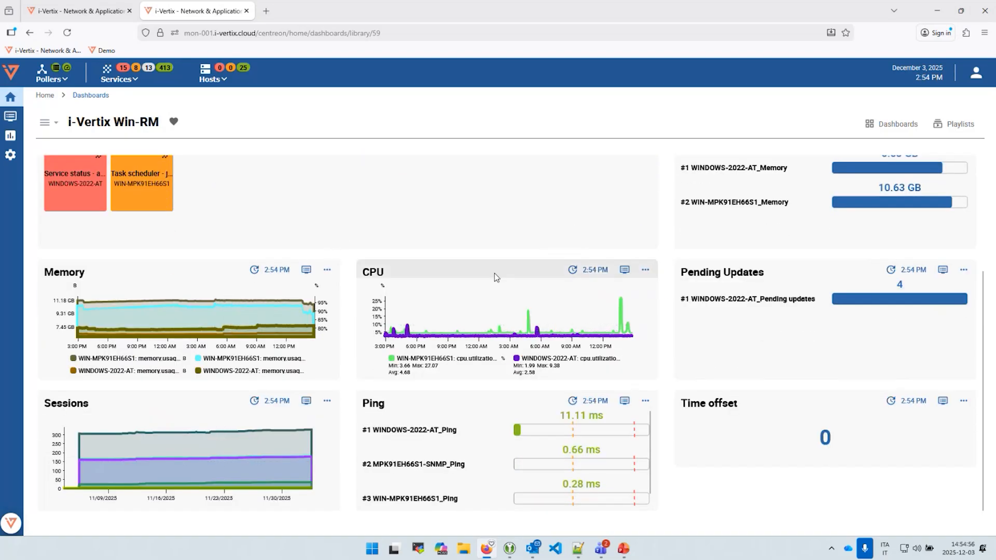
{"action": "scroll", "coordinate": [484, 274], "scroll_direction": "up", "scroll_amount": 3}
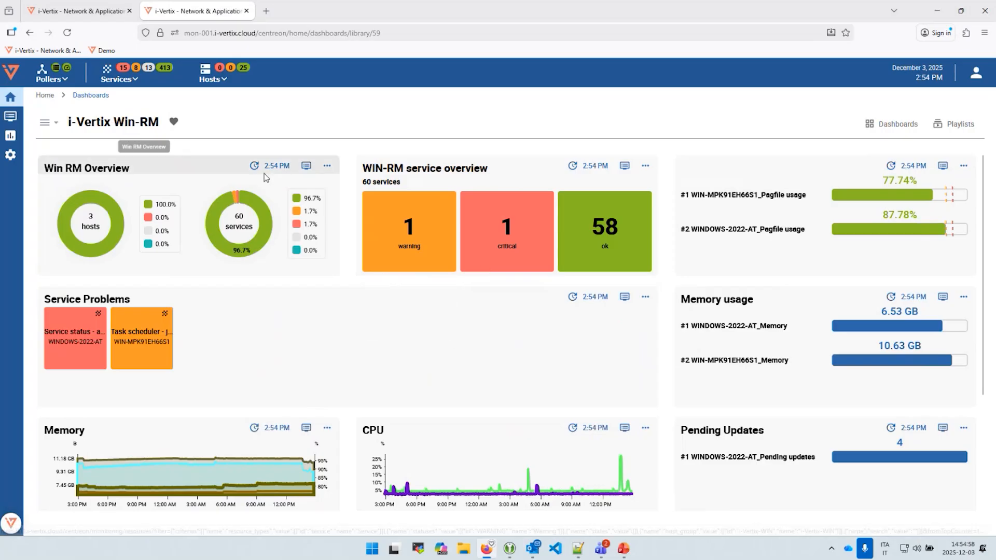
{"action": "mouse_move", "coordinate": [20, 123]}
{"action": "mouse_move", "coordinate": [10, 97]}
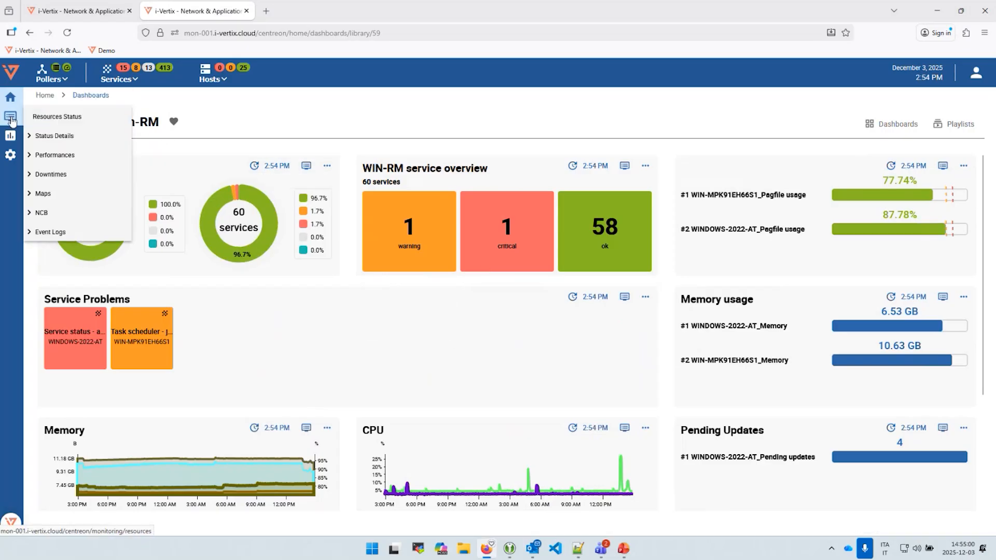
{"action": "left_click", "coordinate": [52, 117]}
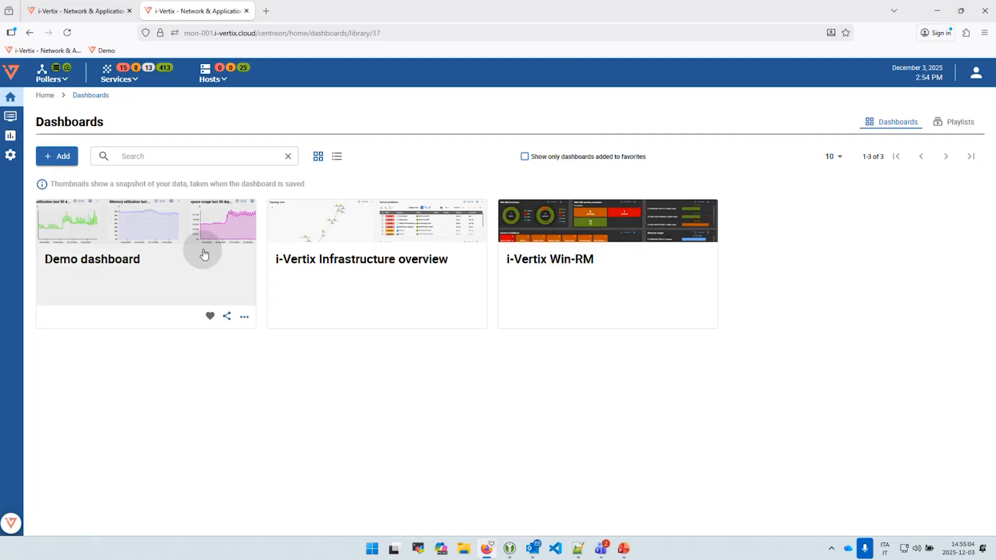
Open the Demo dashboard to view its utilization graphs and status widgets, and return to the dashboards library.
{"action": "left_click", "coordinate": [207, 251]}
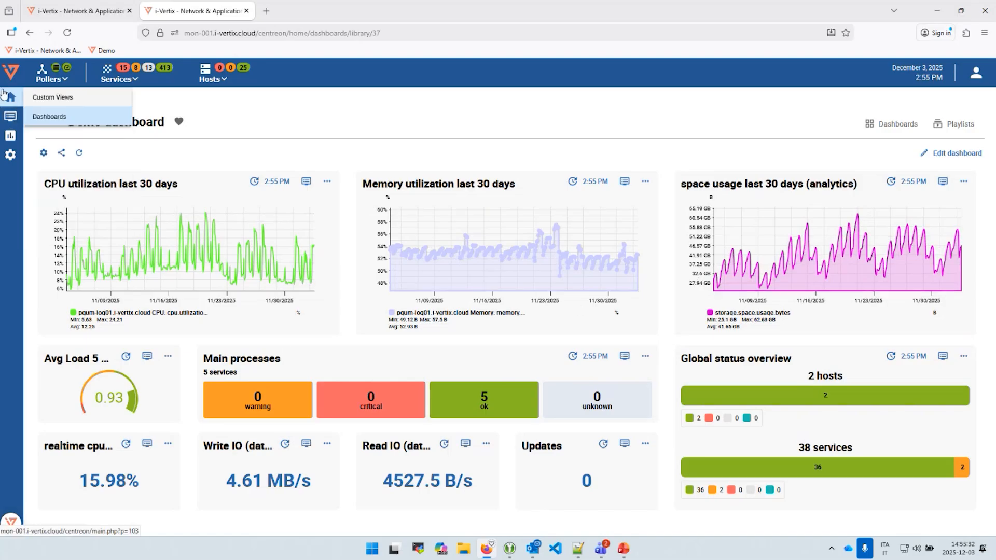
{"action": "left_click", "coordinate": [49, 109]}
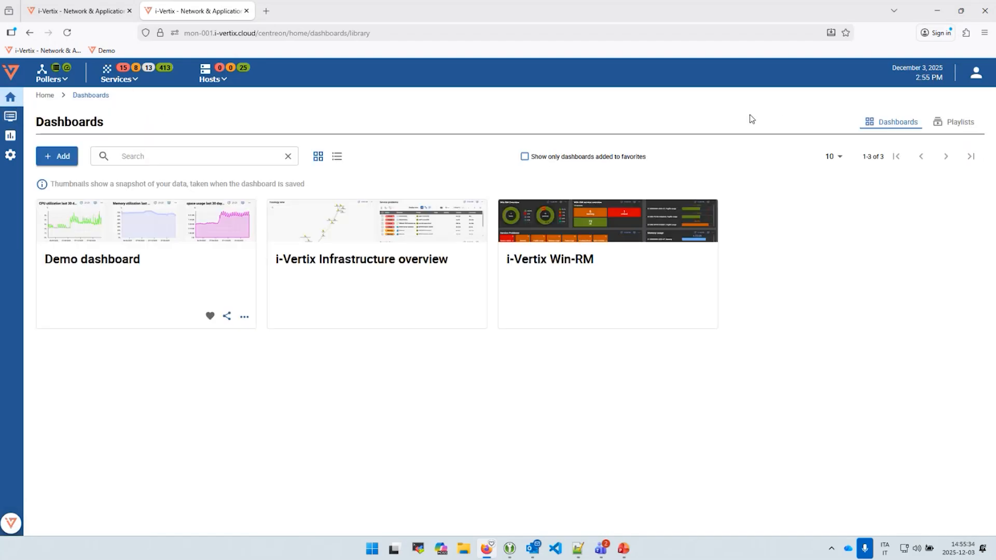